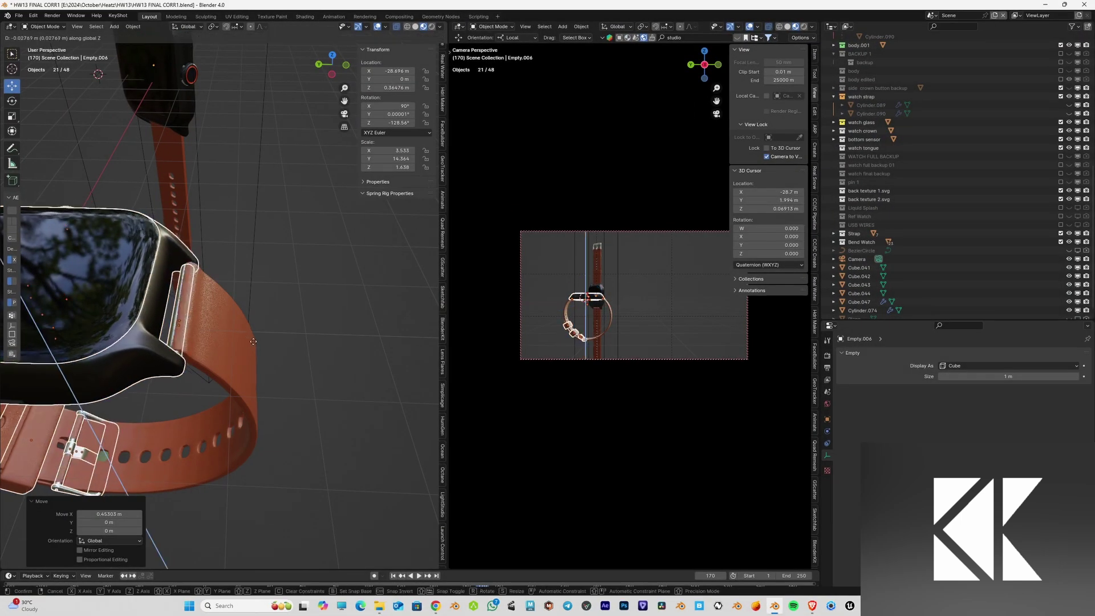
Step: Move the selected parts of the bent watch vertically, then adjust their position freely in the left orthographic view
drag(254, 342, 255, 341)
middle_drag(255, 341, 283, 278)
key(g)
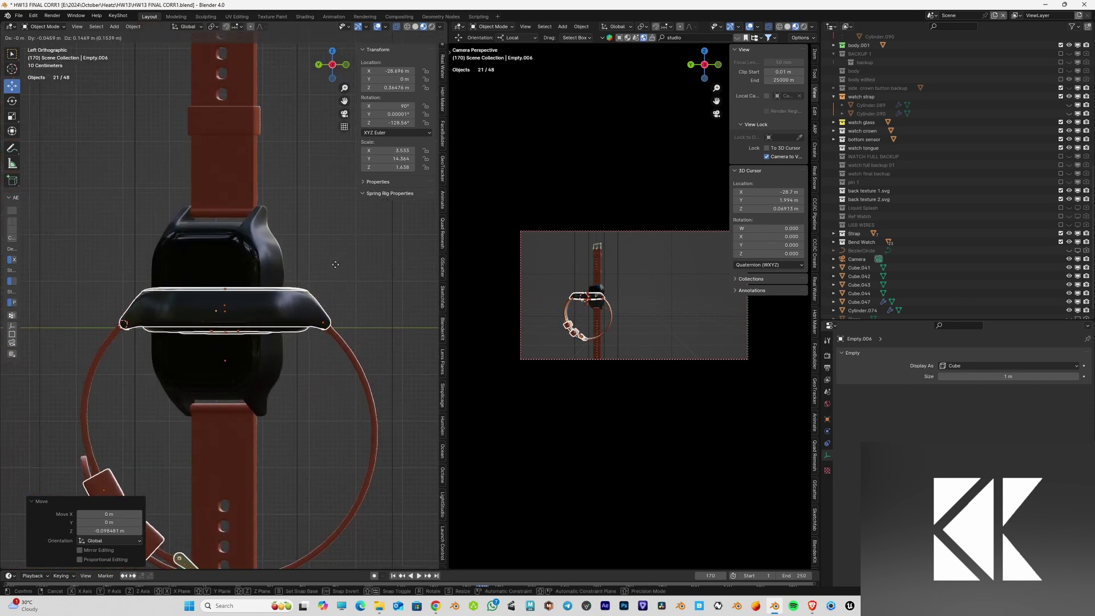
click(336, 266)
middle_drag(335, 266, 303, 317)
Step: Nudge the selected bent watch parts slightly downward to refine their alignment
key(KP_0)
key(KP_0)
middle_drag(302, 316, 319, 301)
drag(200, 215, 201, 216)
key(y)
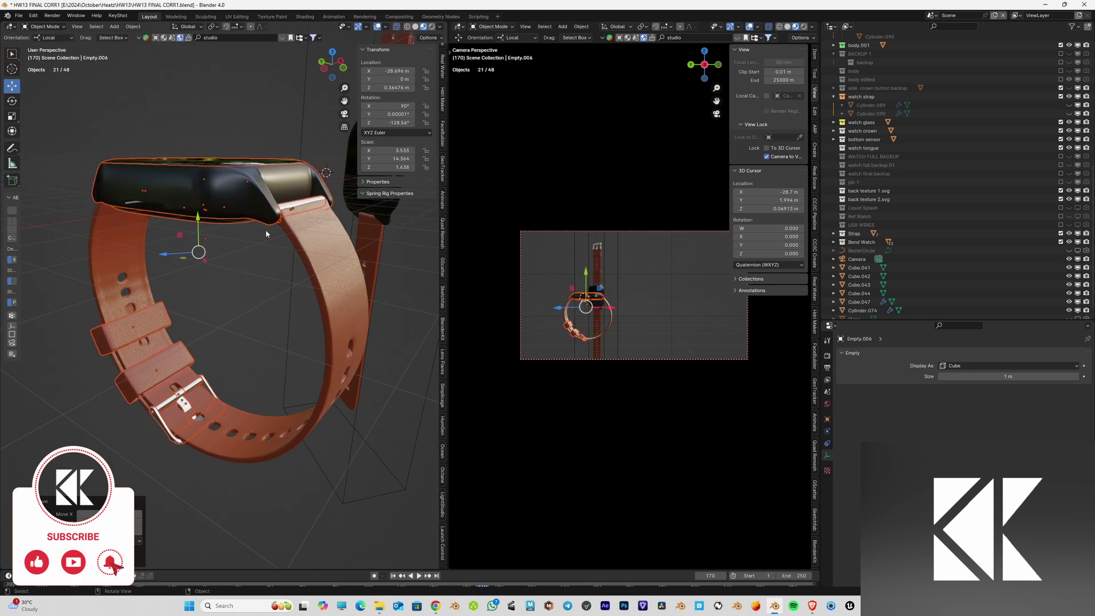
key(z)
click(272, 232)
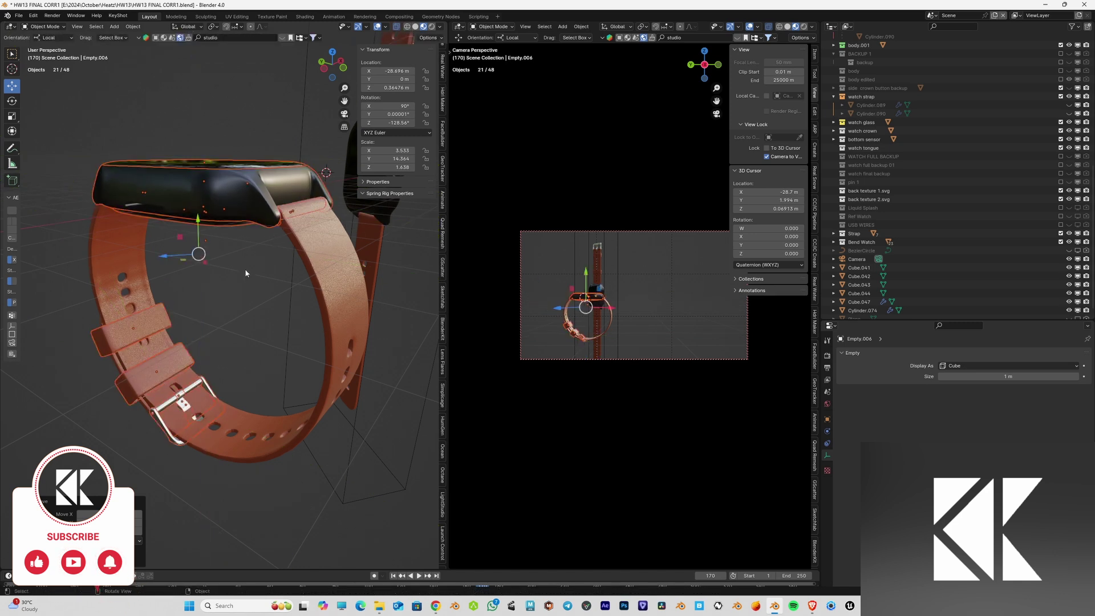
click(200, 264)
middle_drag(130, 261, 198, 245)
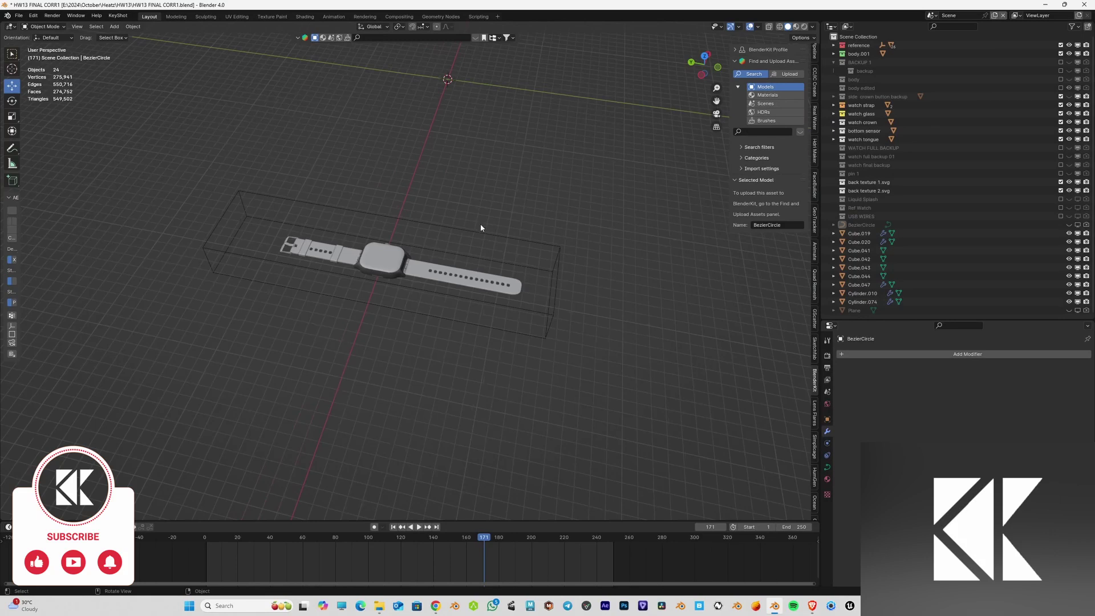
Step: Hide the viewport's sidebar and toolbar and shrink the timeline to enlarge the 3D view
middle_drag(481, 227, 657, 240)
key(n)
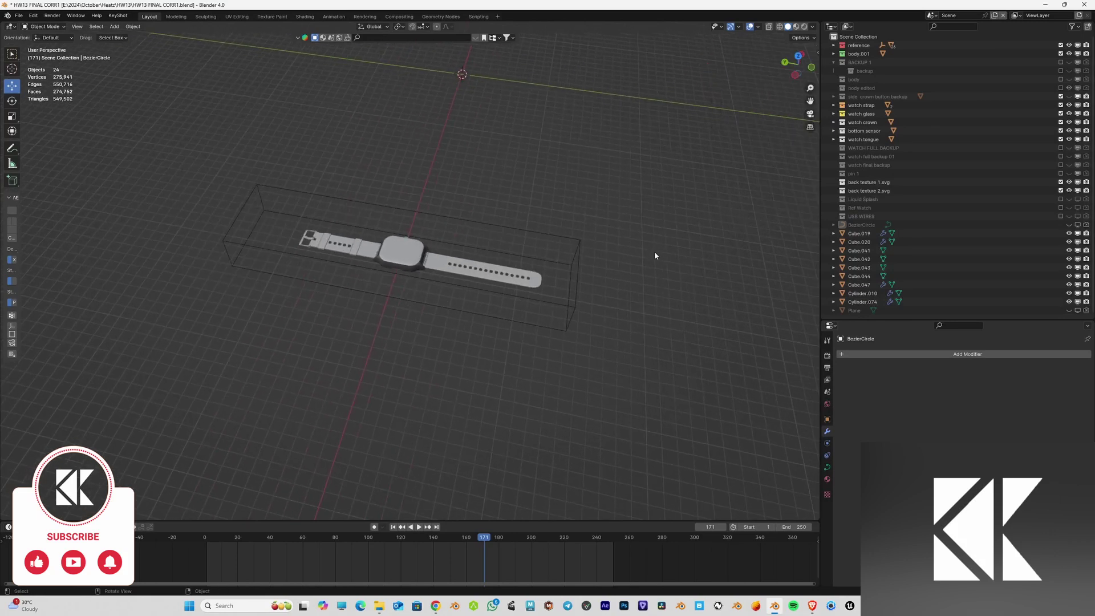
key(t)
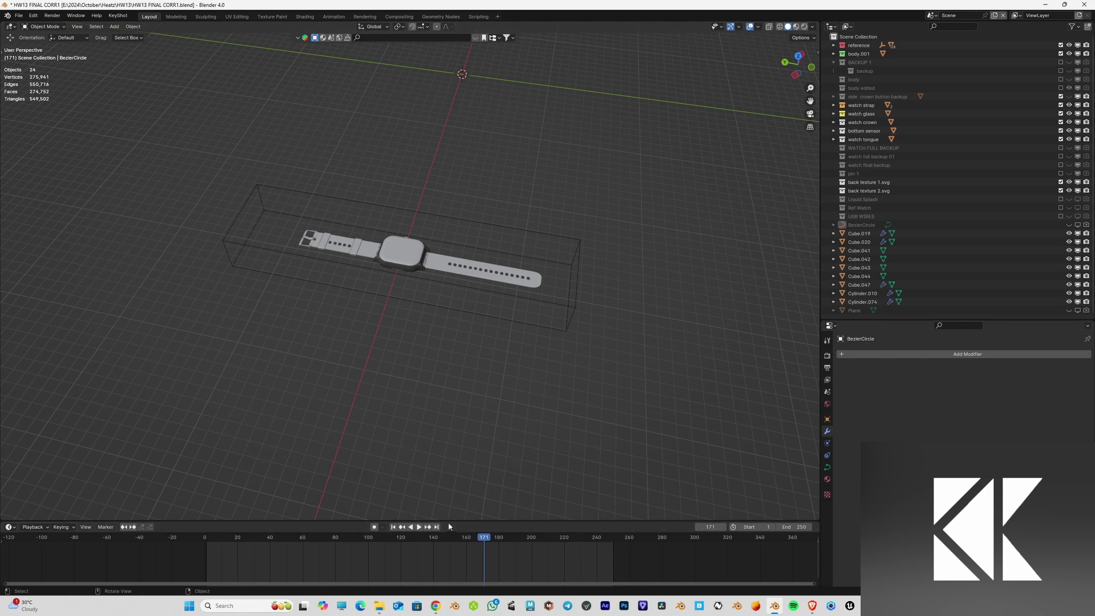
drag(458, 521, 462, 568)
Step: Duplicate both strap halves, the two loops, the buckle tongue and the buckle frame, and move the copies -16.15 m along X
middle_drag(462, 394, 416, 377)
scroll(457, 399, up, 3)
scroll(456, 360, up, 2)
click(501, 347)
key(KP_7)
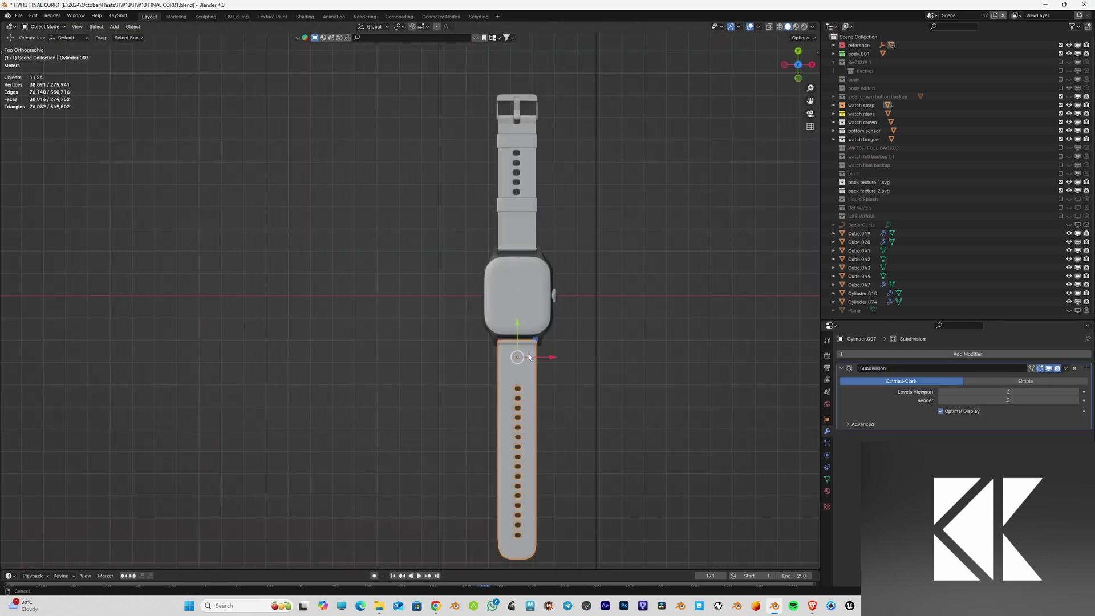
scroll(492, 390, up, 3)
shift+middle_drag(528, 357, 467, 393)
scroll(467, 394, up, 3)
shift+click(473, 342)
shift+click(460, 253)
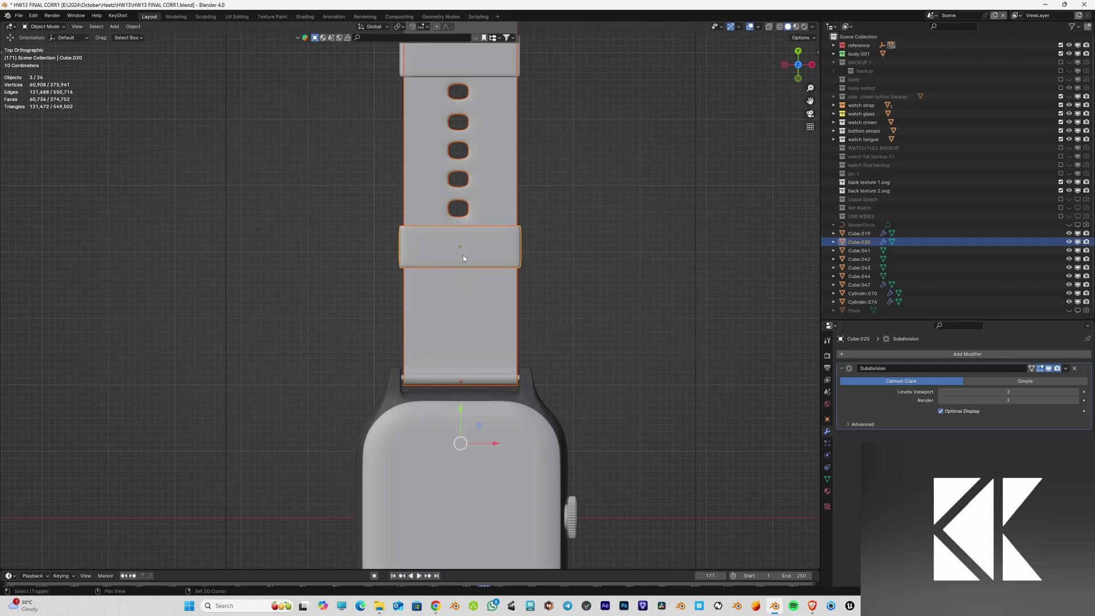
scroll(465, 220, down, 2)
shift+middle_drag(465, 221, 446, 307)
shift+click(440, 214)
shift+click(425, 157)
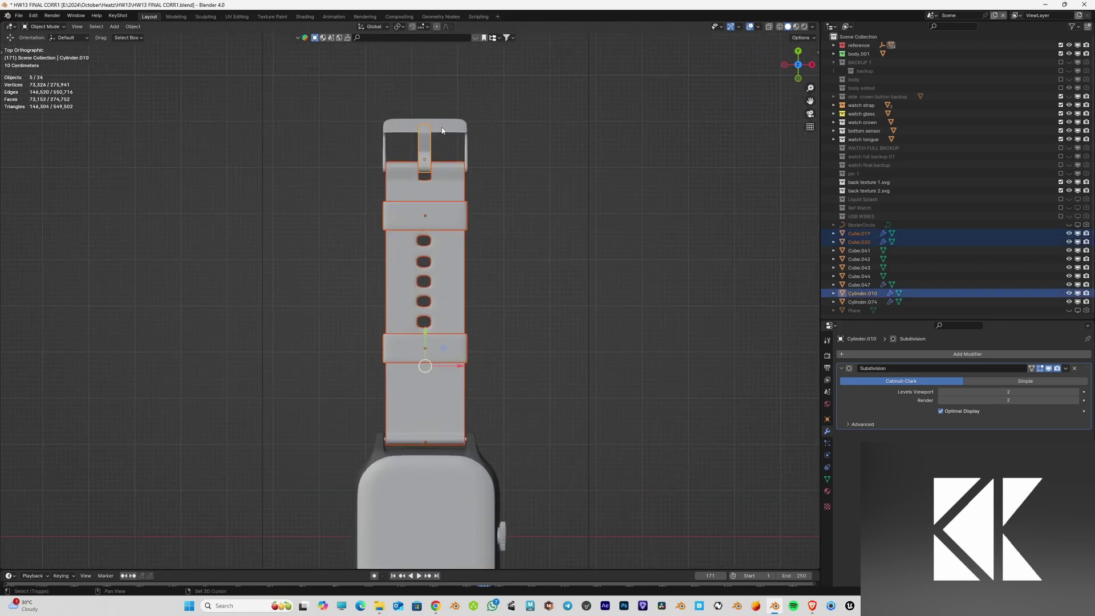
shift+click(441, 129)
scroll(482, 285, down, 3)
scroll(483, 287, down, 2)
key(shift+d)
right_click(490, 272)
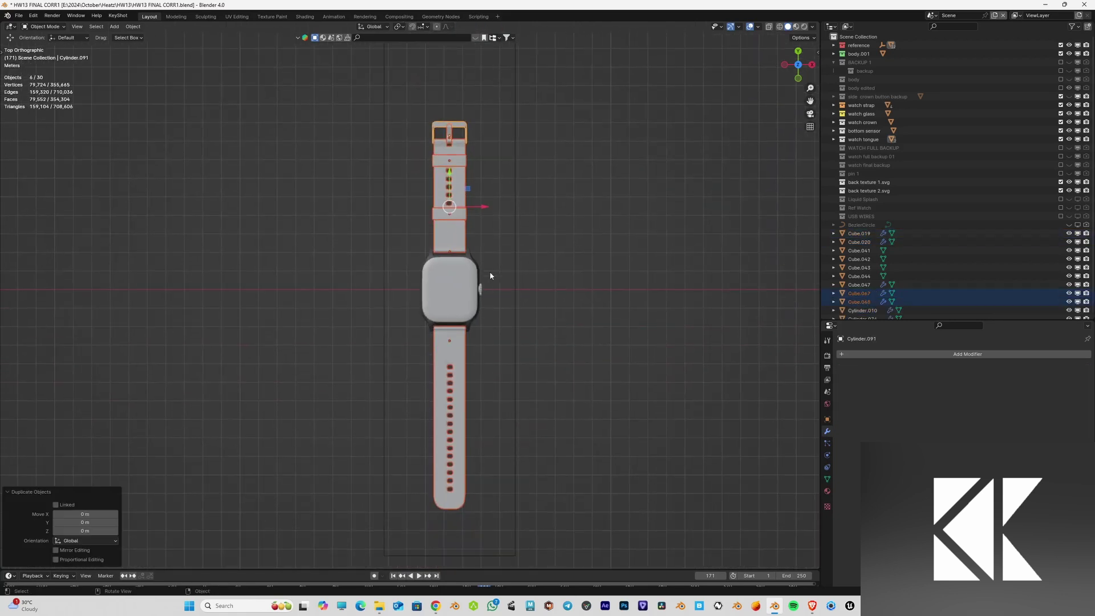
drag(482, 210, 189, 214)
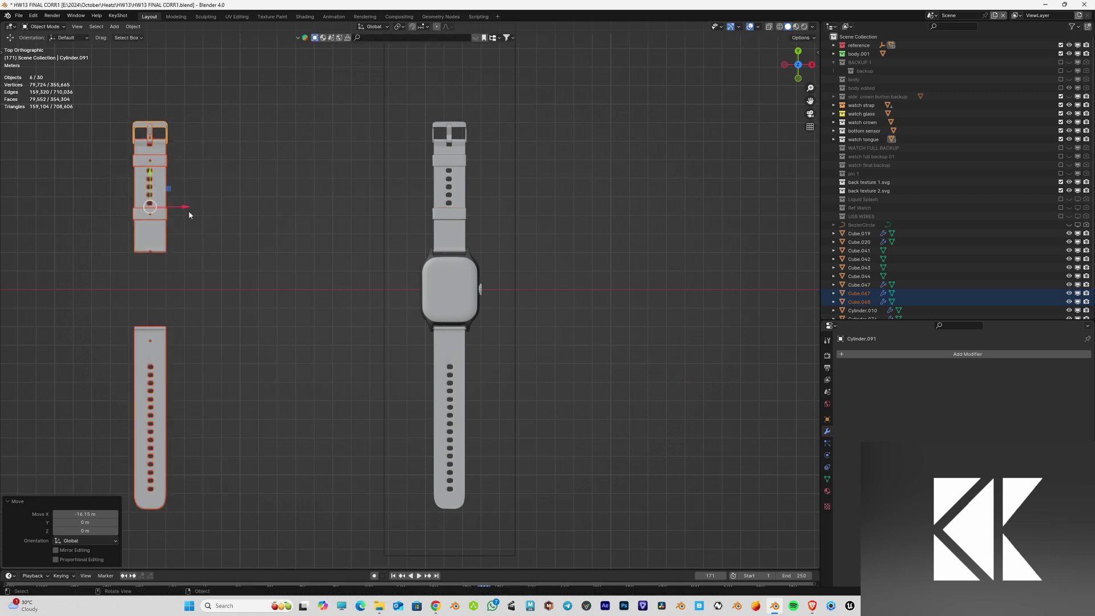
Step: Add a Bezier circle, move it near the watch and scale it by 2.987
click(151, 359)
key(shift+a)
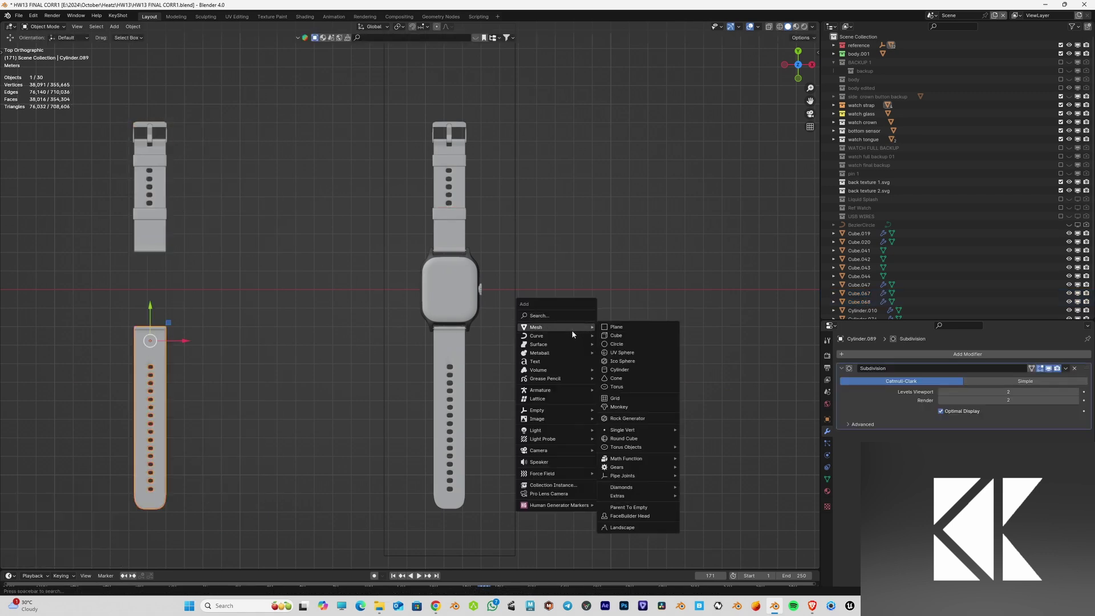
mouse_move(570, 339)
click(628, 100)
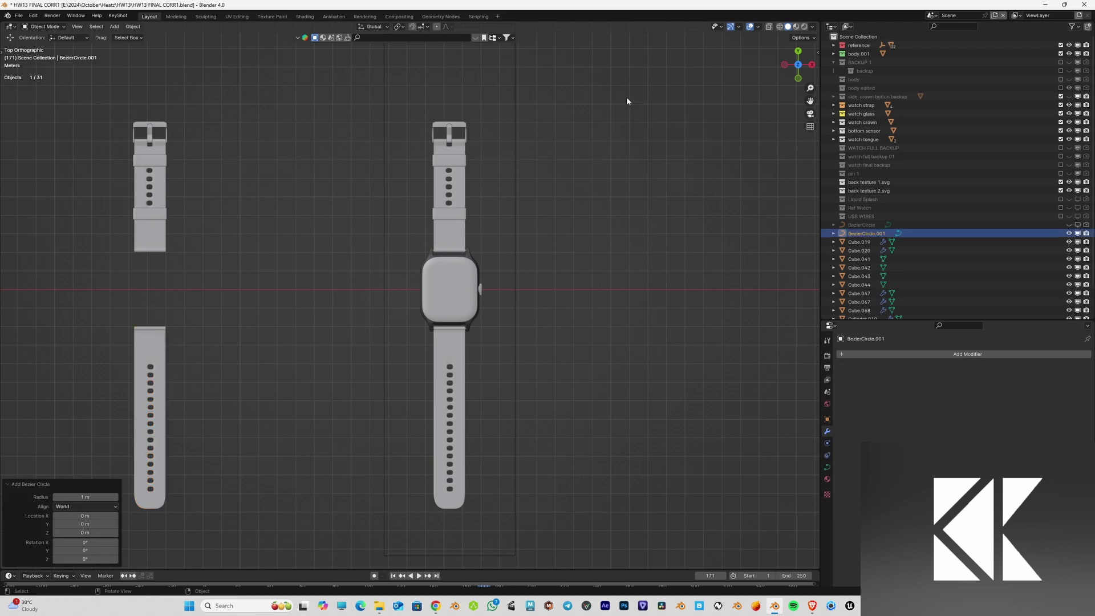
scroll(457, 408, down, 5)
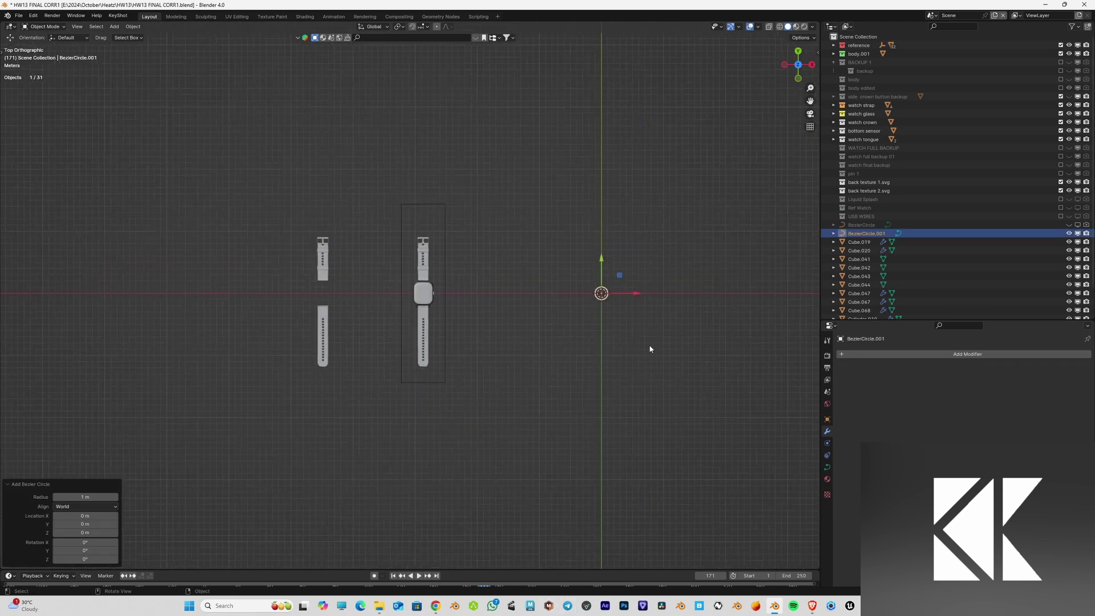
key(g)
click(421, 345)
key(s)
click(562, 363)
Step: Rotate the Bezier circle -90° in the front view and position it directly beneath the watch body in the left view
alt+middle_drag(528, 358, 521, 304)
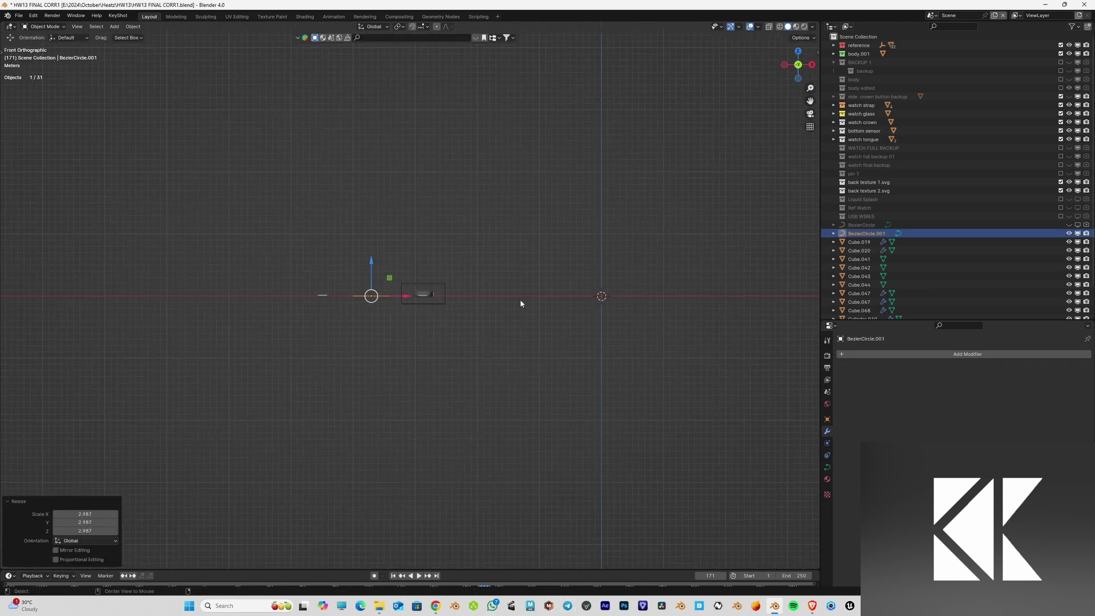
key(r)
key(Return)
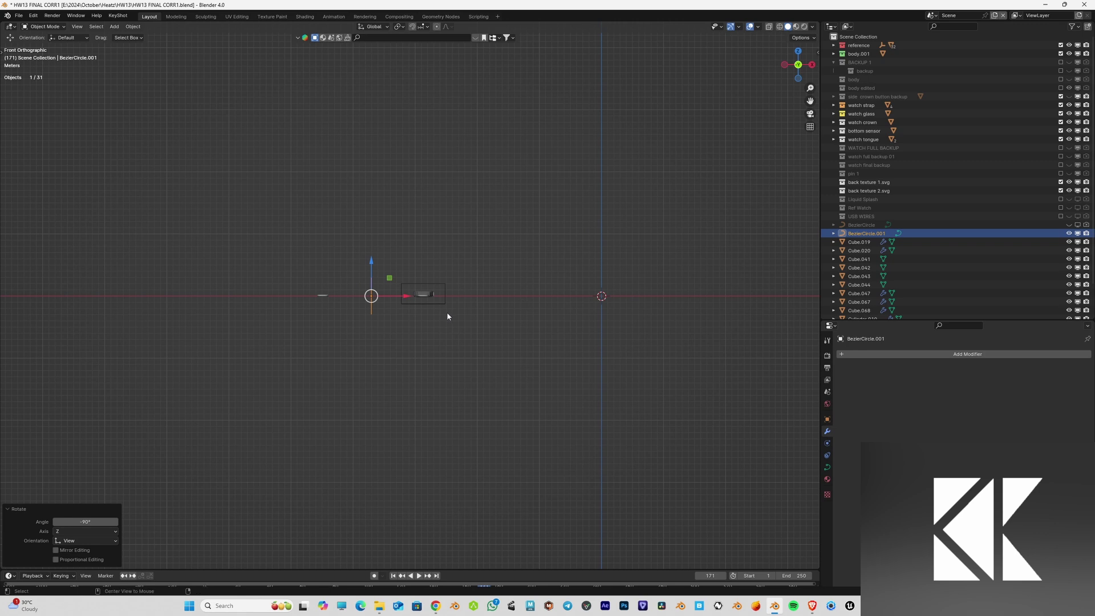
scroll(495, 308, up, 8)
alt+middle_drag(448, 313, 508, 327)
key(g)
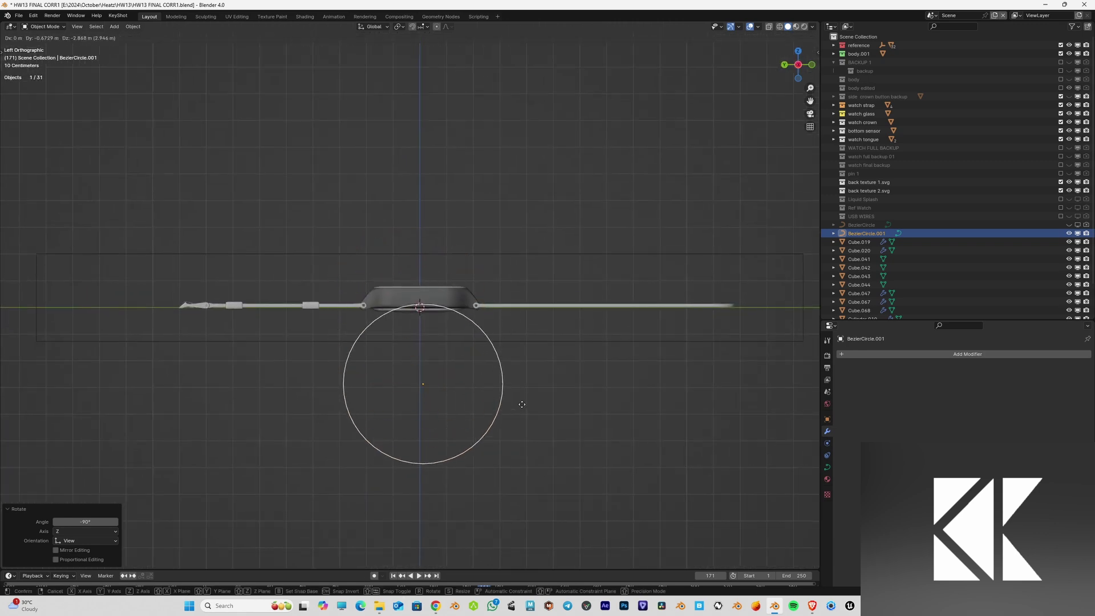
click(523, 394)
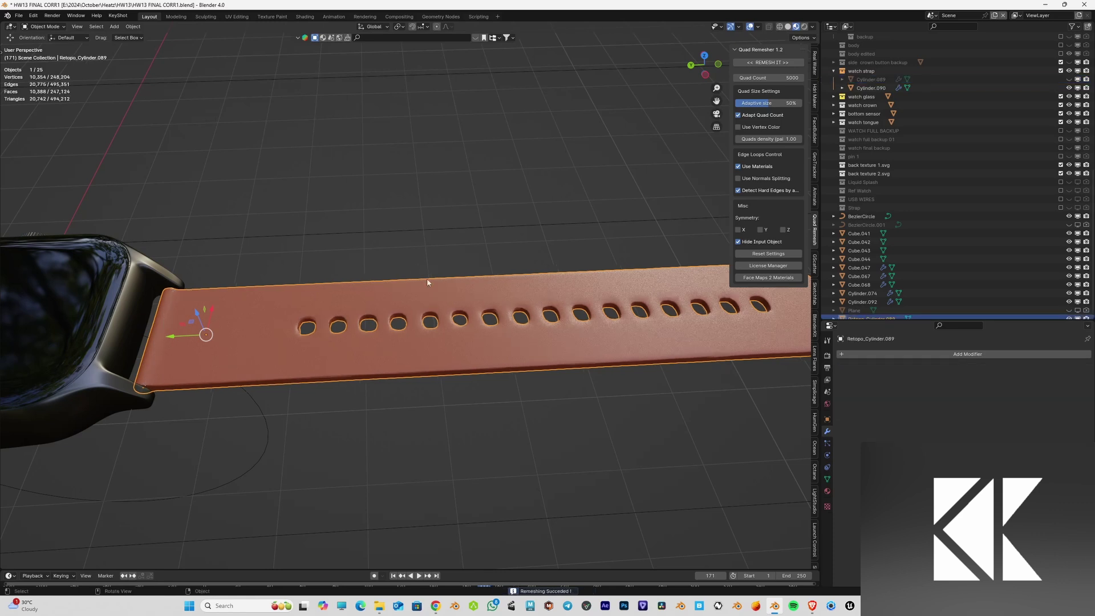
Step: Isolate the remeshed lower strap and open its mesh for editing in top view with solid shading
mouse_move(428, 283)
middle_down()
mouse_move(442, 299)
mouse_move(461, 290)
mouse_move(422, 283)
middle_up()
key(Tab)
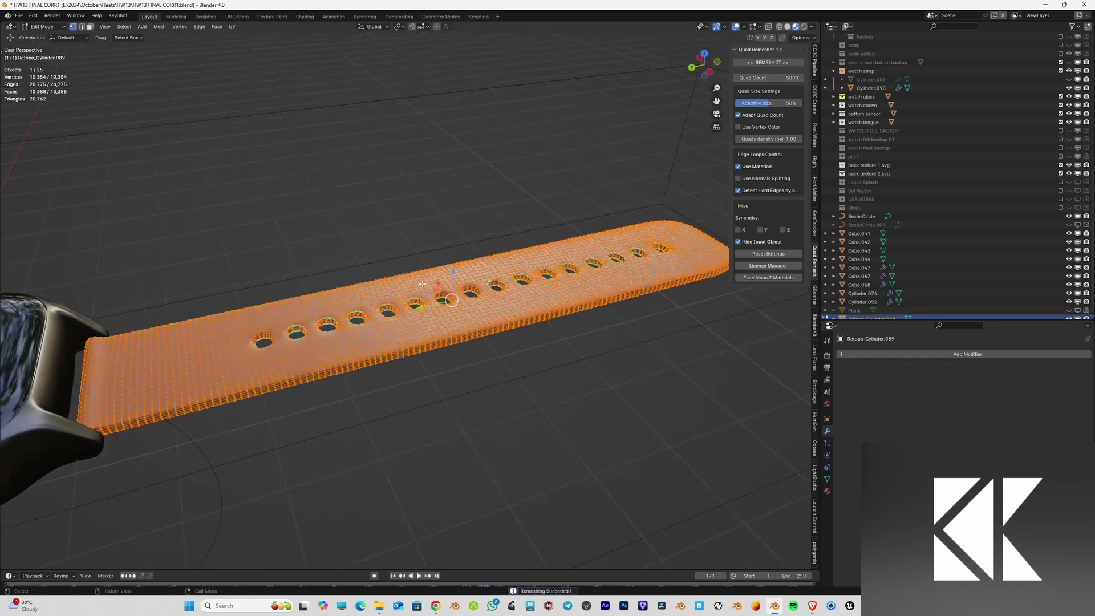
key(Tab)
scroll(467, 326, up, 3)
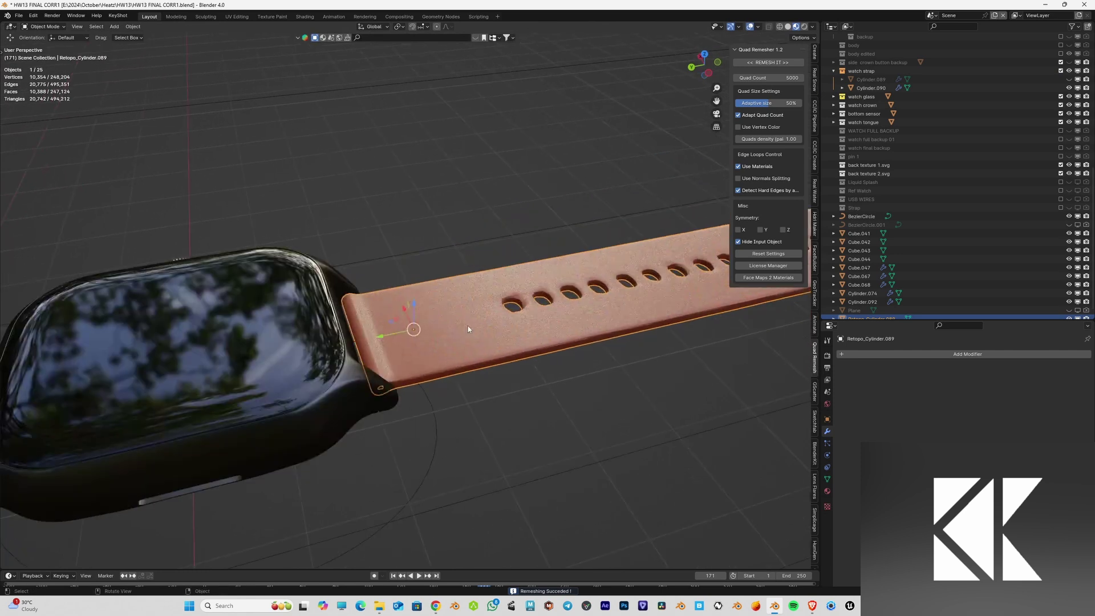
key(KP_Divide)
key(Tab)
alt+middle_drag(496, 317, 443, 320)
scroll(462, 325, up, 5)
key(z)
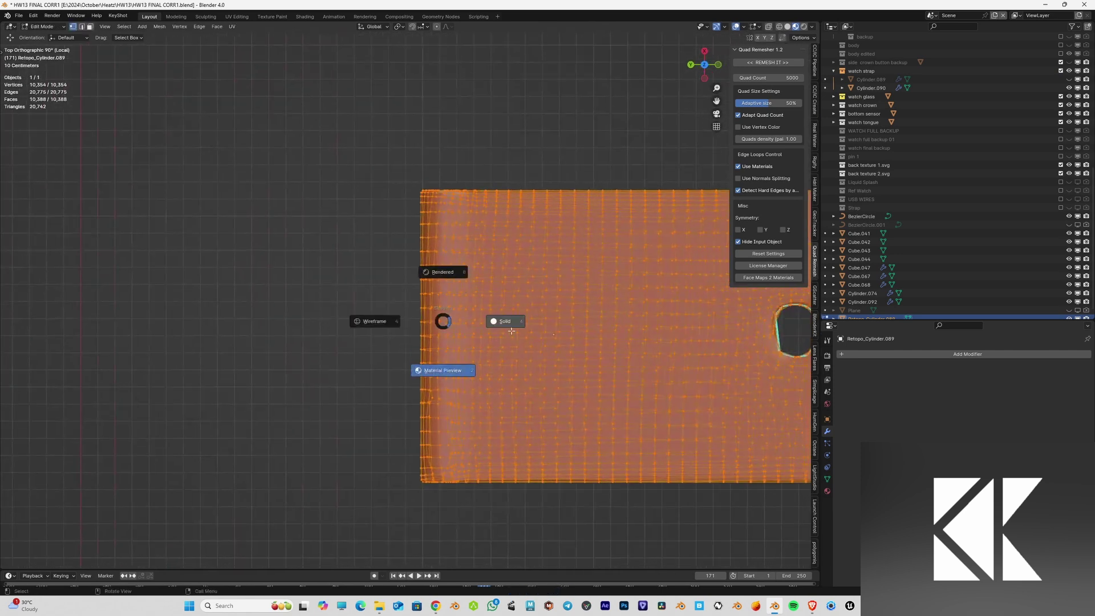
click(494, 320)
Step: With X-ray on, select all vertices along the strap's watch-side end and snap the 3D cursor to them
click(769, 27)
scroll(488, 301, up, 3)
scroll(481, 340, down, 5)
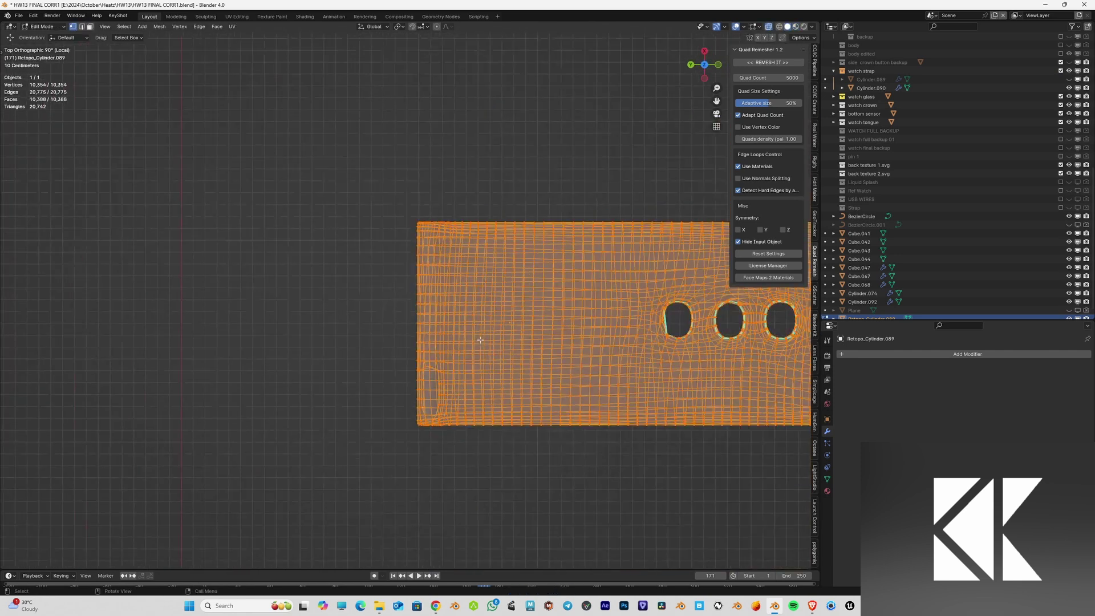
drag(387, 191, 424, 478)
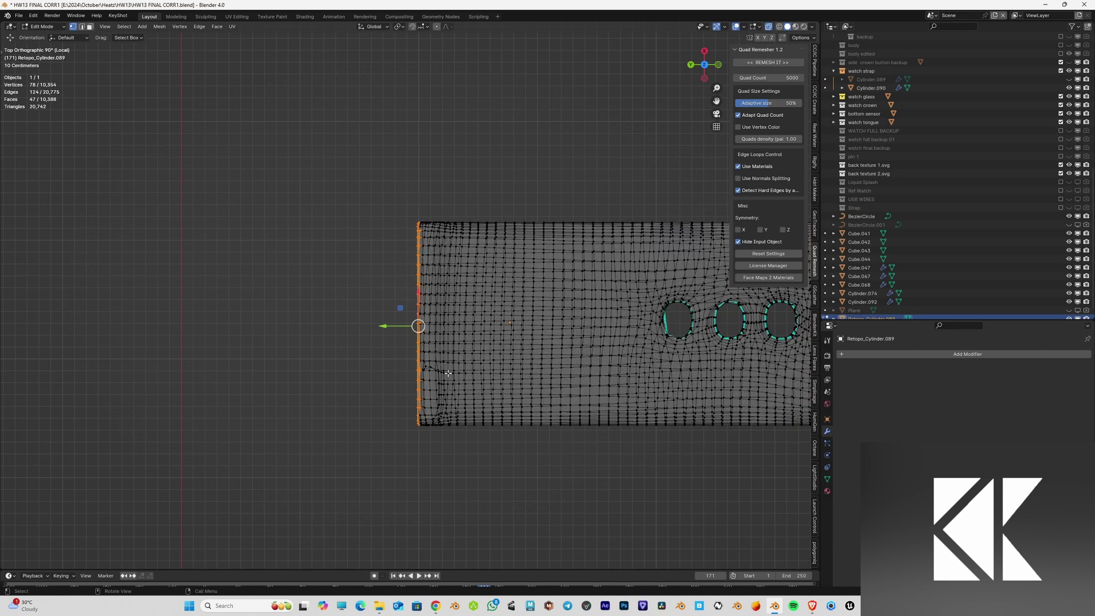
click(467, 394)
Step: Return to Object Mode and set the strap's origin to the 3D cursor
key(Tab)
click(133, 26)
mouse_move(156, 45)
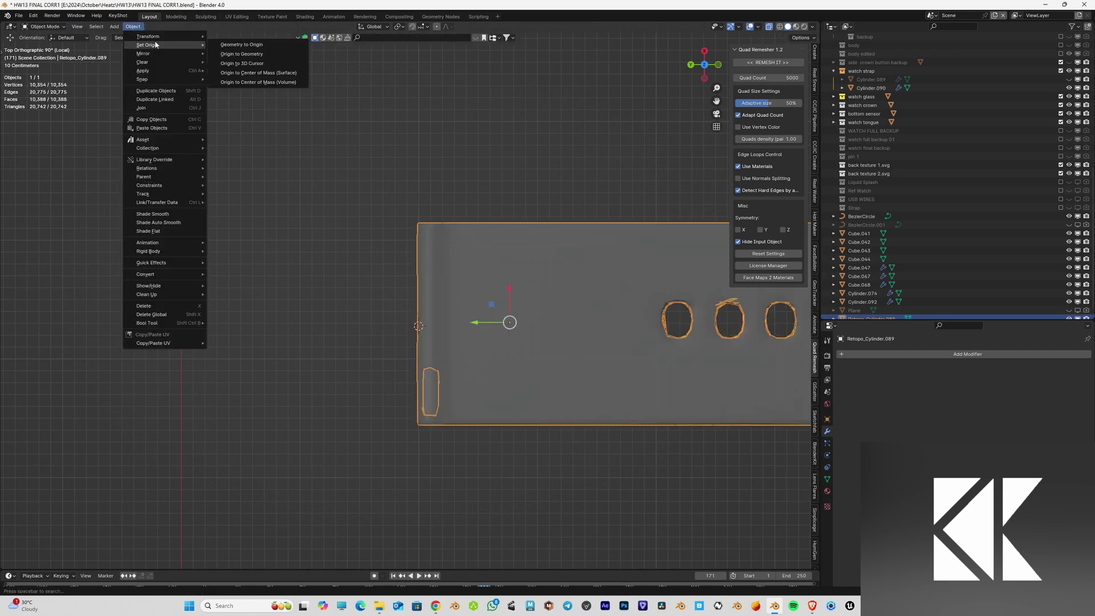
click(245, 64)
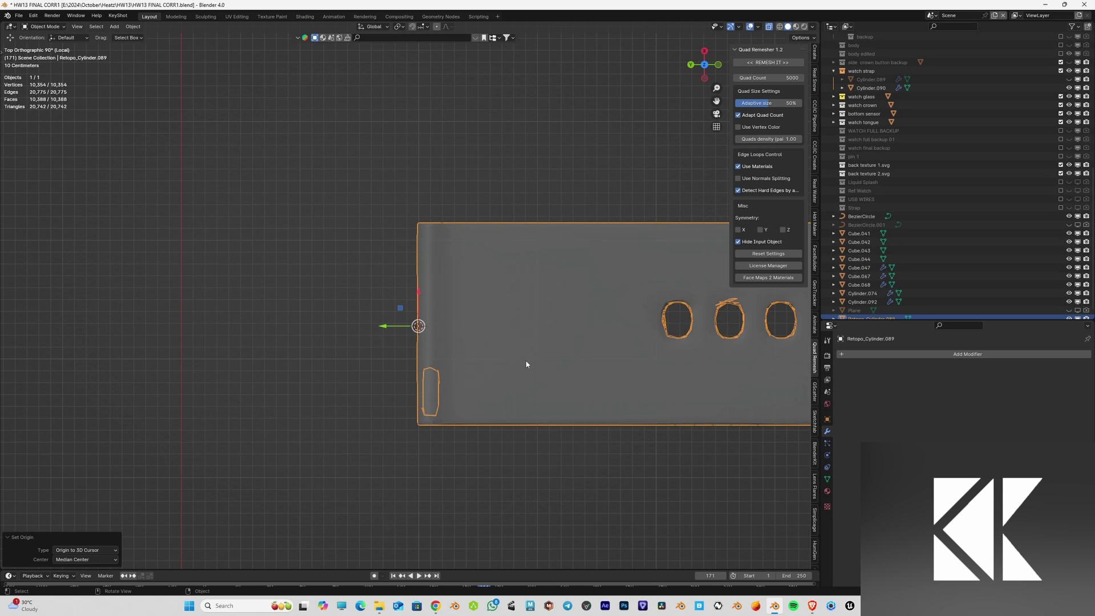
Step: Bring back the full scene with X-ray off and Material Preview shading, and clear the selection
key(KP_Divide)
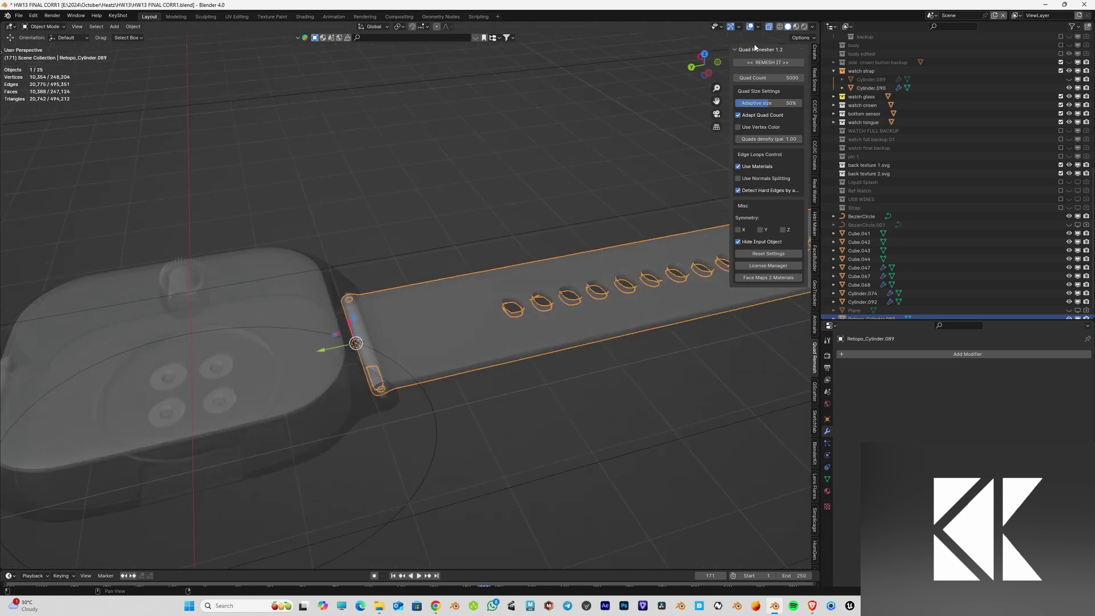
click(769, 27)
key(a)
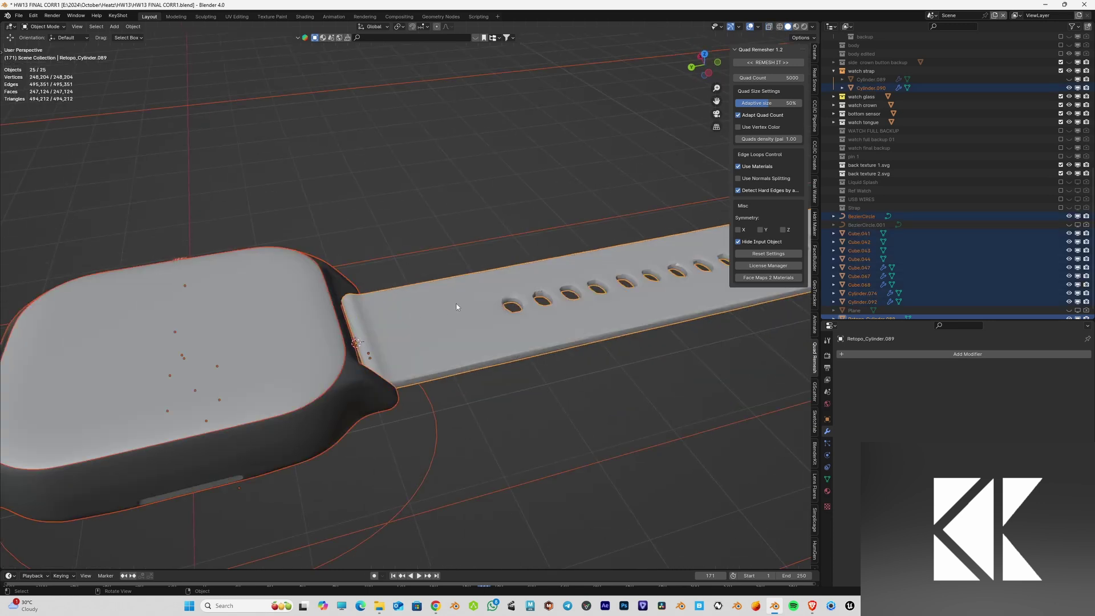
key(z)
click(447, 437)
key(alt+a)
middle_drag(437, 334, 404, 329)
Step: Add a Curve modifier to the remeshed strap and set BezierCircle as its curve object
click(416, 331)
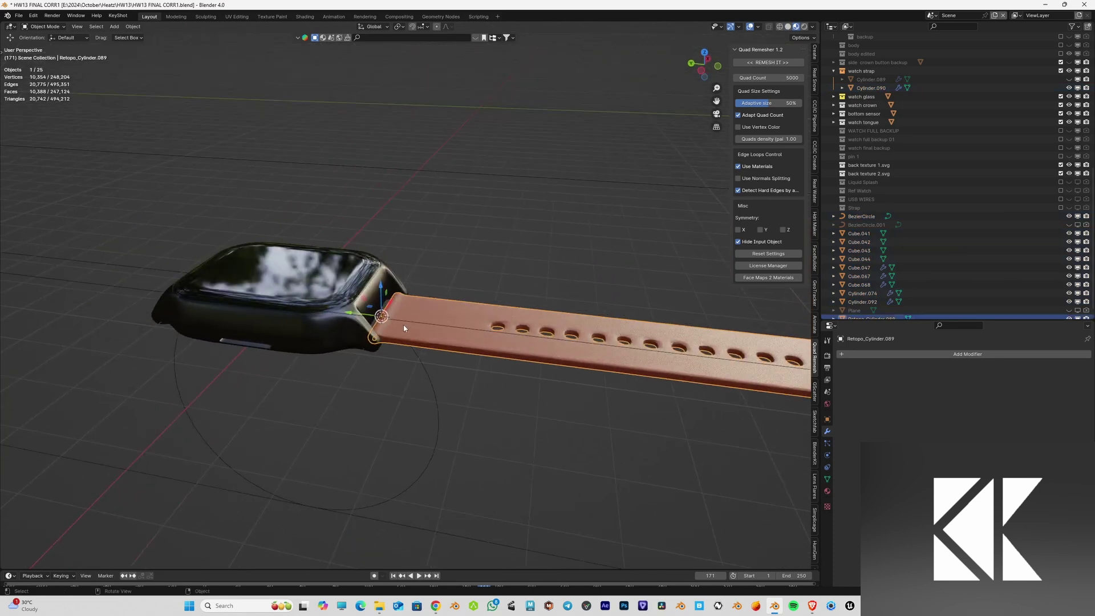
click(426, 368)
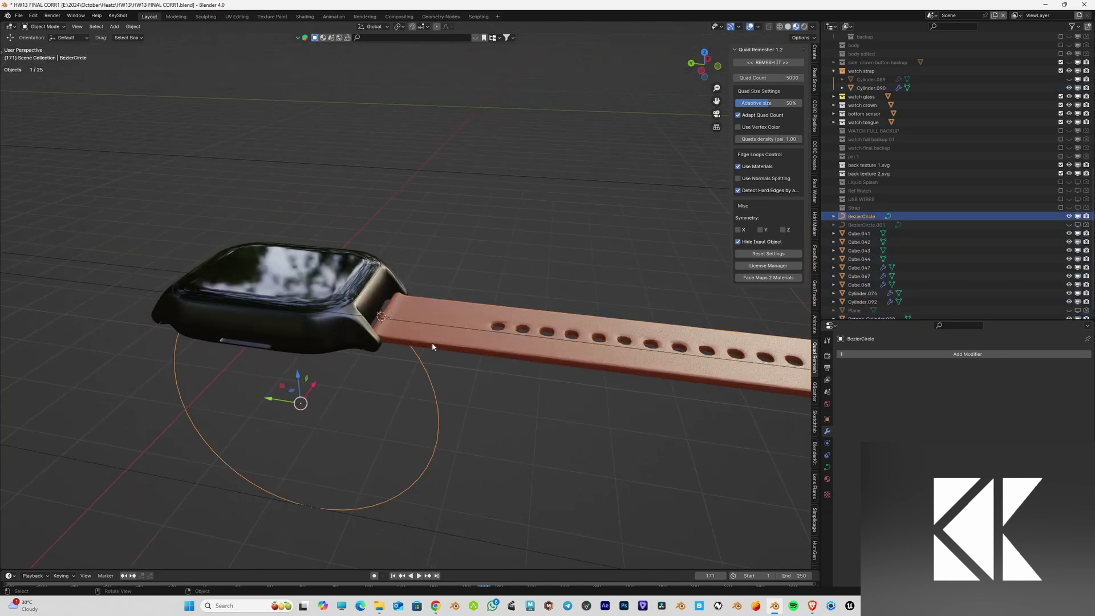
click(432, 342)
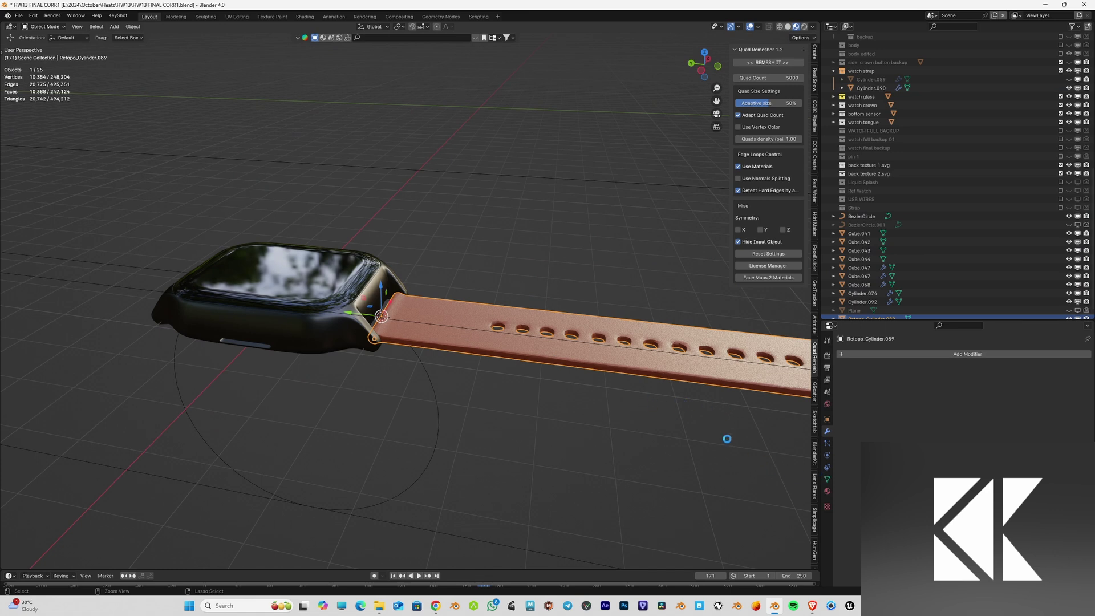
middle_drag(521, 318, 810, 334)
scroll(540, 364, up, 3)
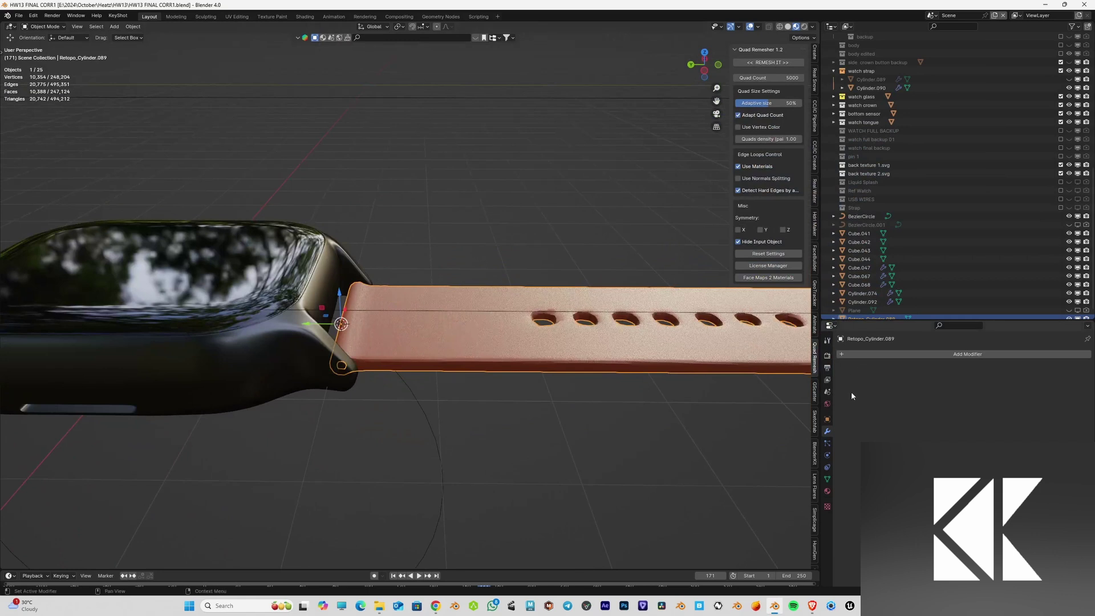
click(884, 354)
text(cur)
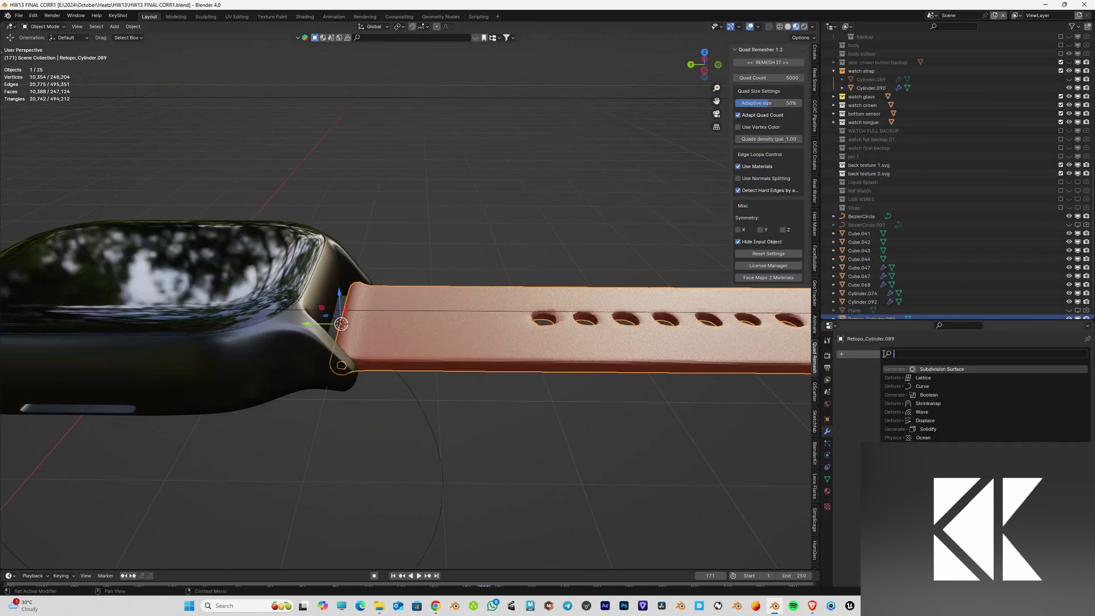
click(907, 369)
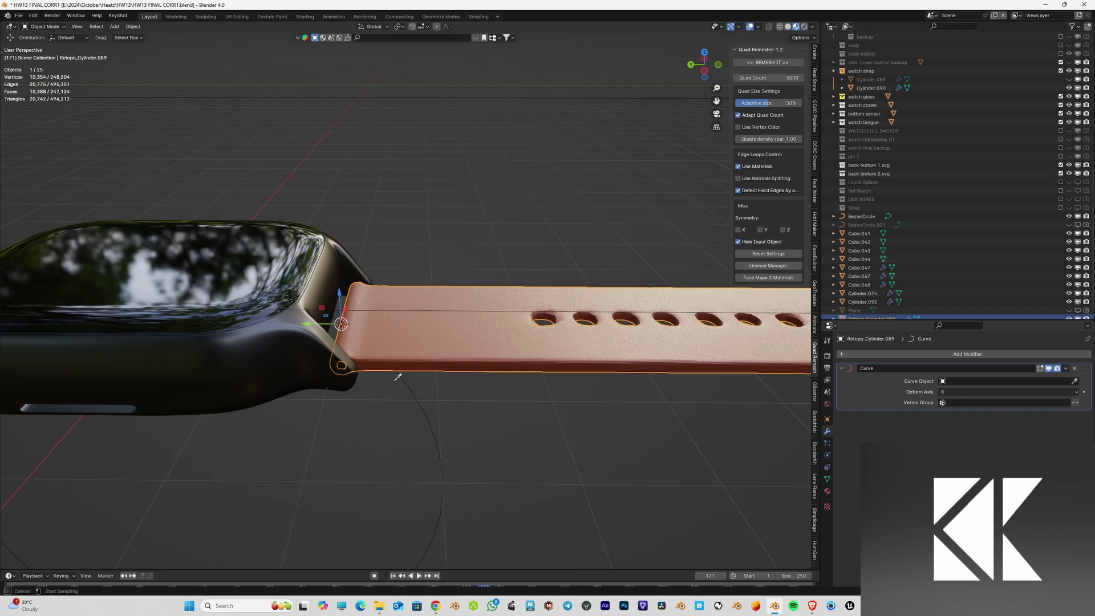
click(410, 390)
Step: Check the Curve modifier's deform axis options and examine the deformed strap in the left orthographic view
scroll(287, 410, down, 6)
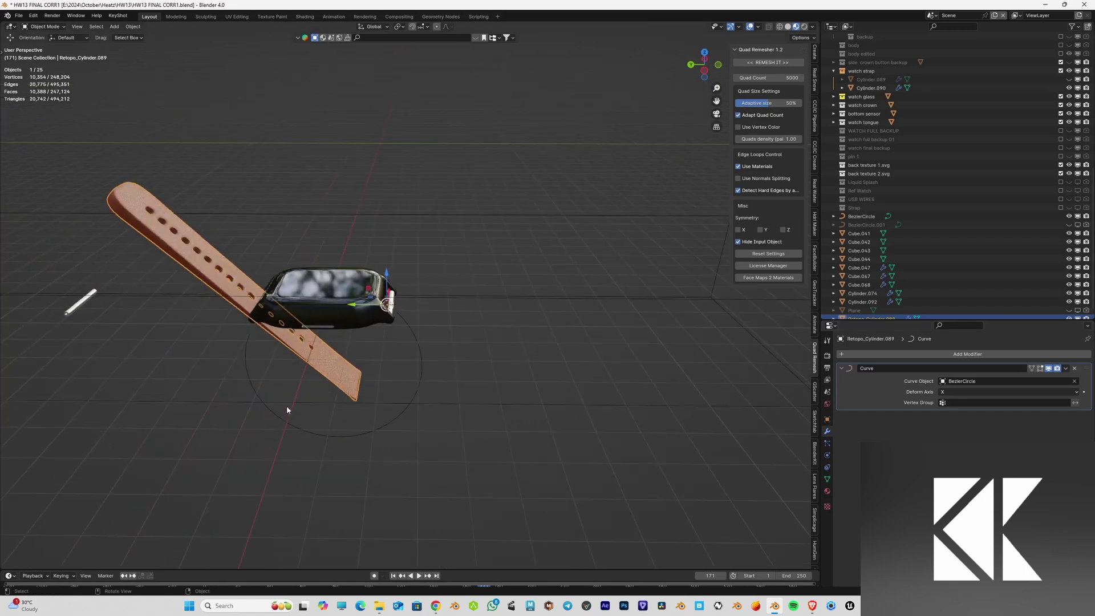
click(958, 393)
click(916, 427)
key(ctrl+KP_3)
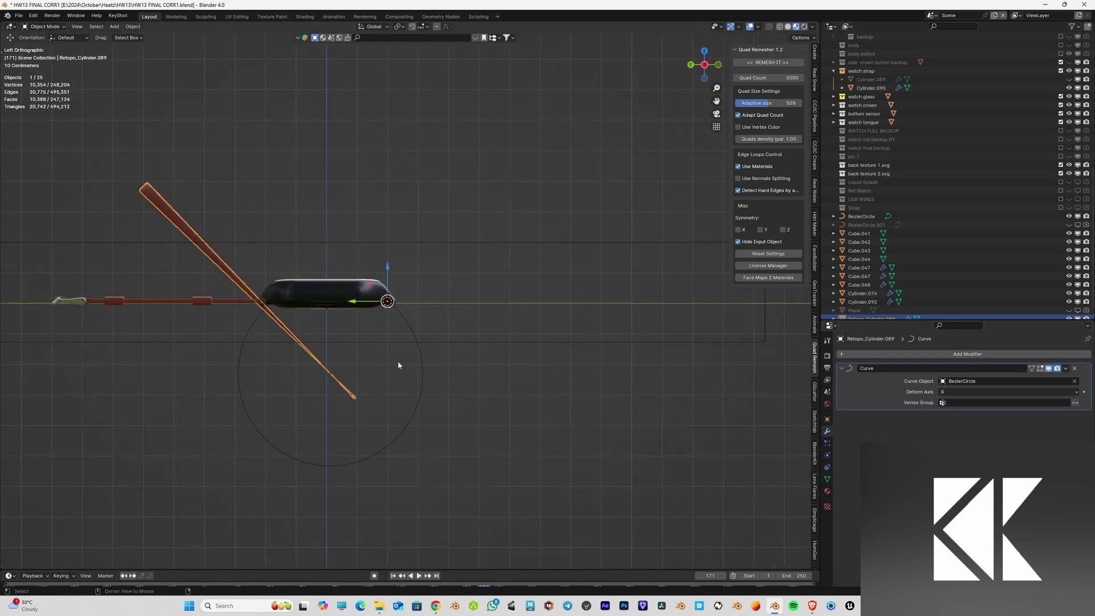
key(g)
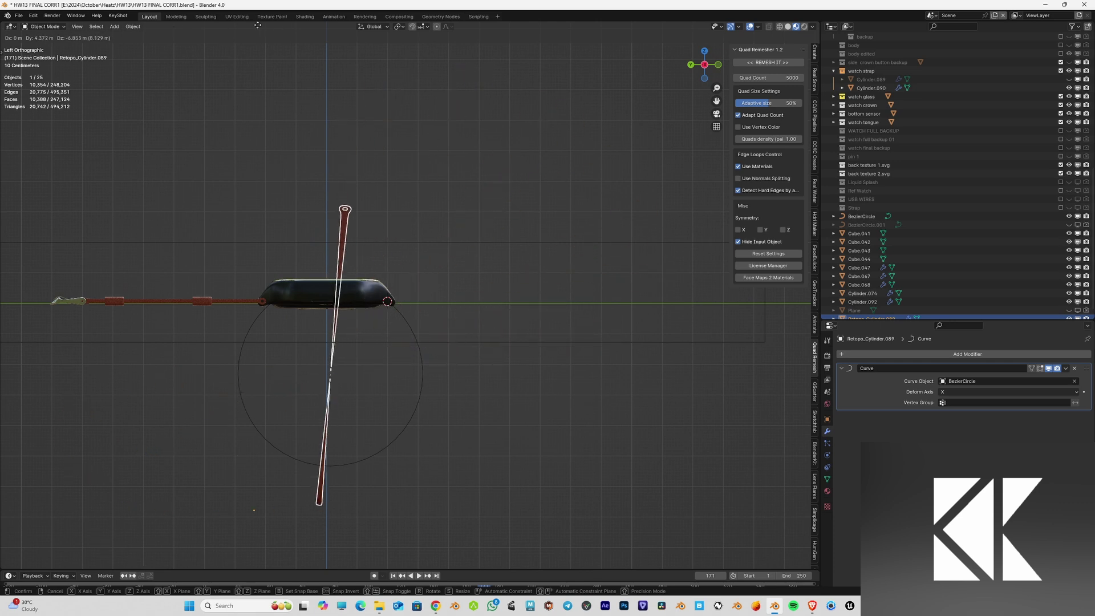
key(Escape)
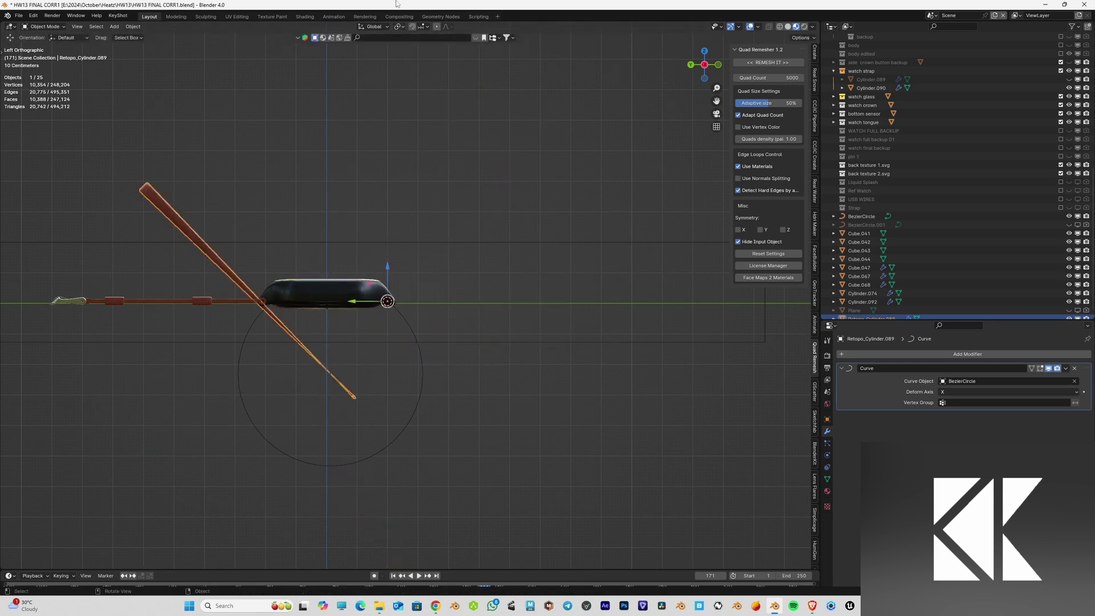
drag(354, 301, 365, 303)
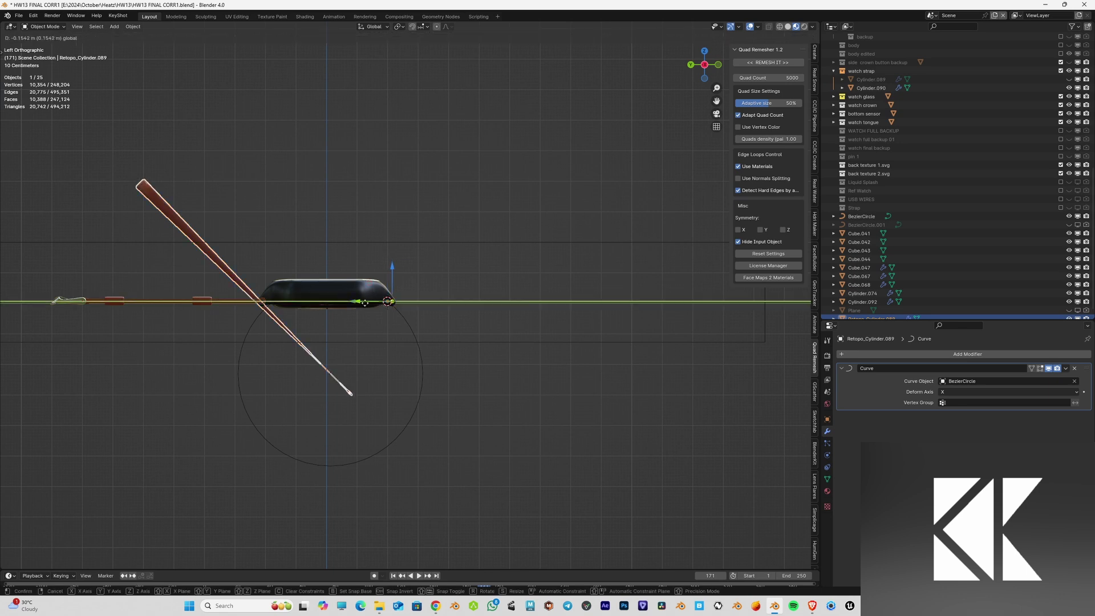
drag(475, 313, 201, 285)
right_click(200, 286)
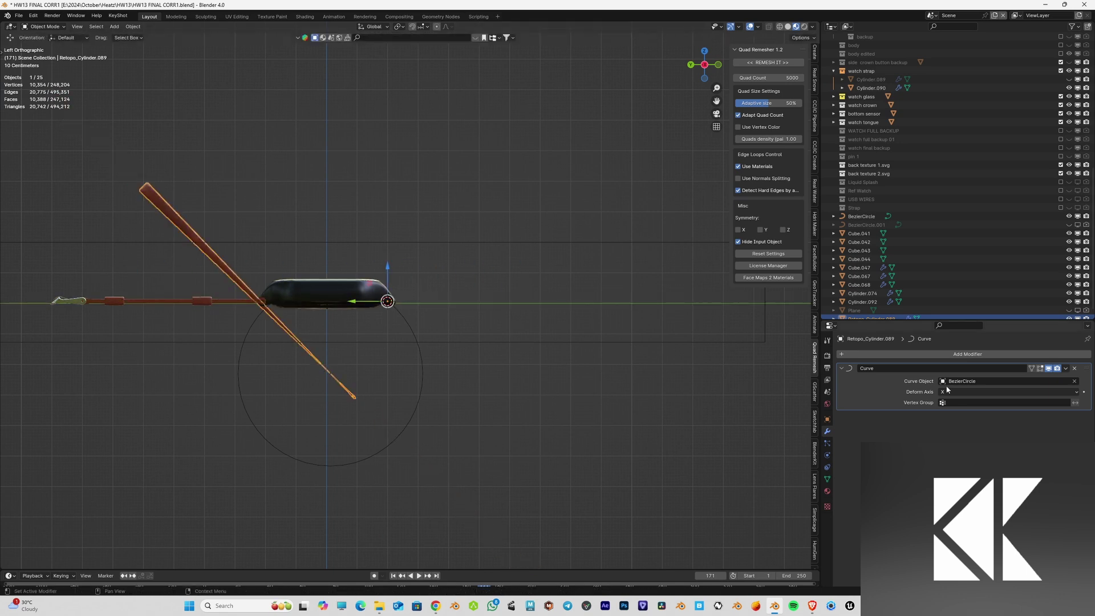
Step: Try the Y, Z and -X deform axes on the strap's Curve modifier and settle on -Y
click(962, 393)
click(960, 412)
click(967, 392)
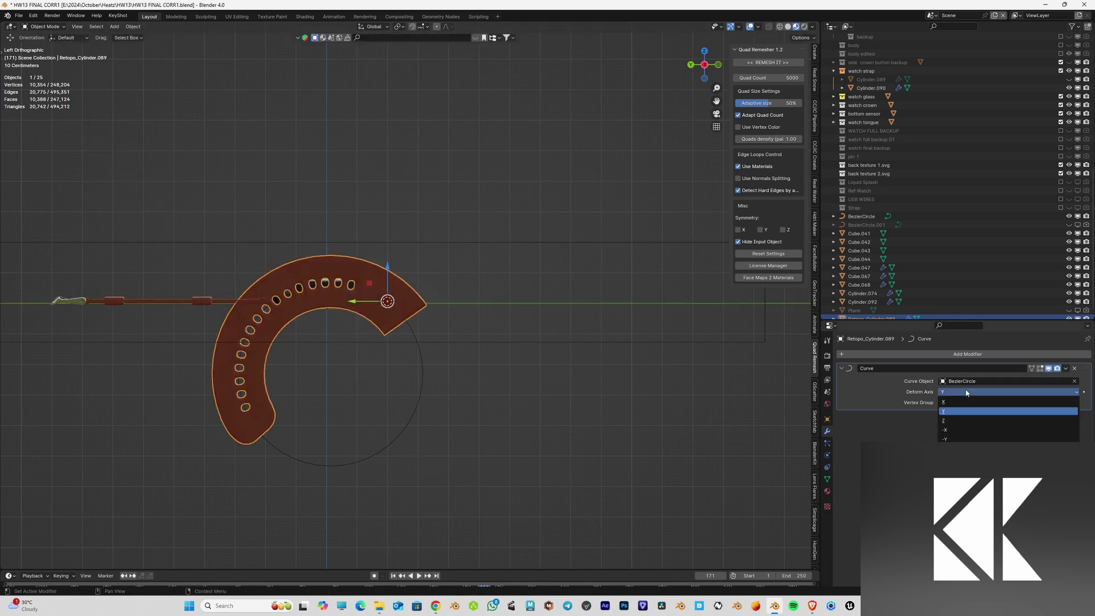
click(960, 421)
middle_drag(471, 331, 371, 337)
click(970, 393)
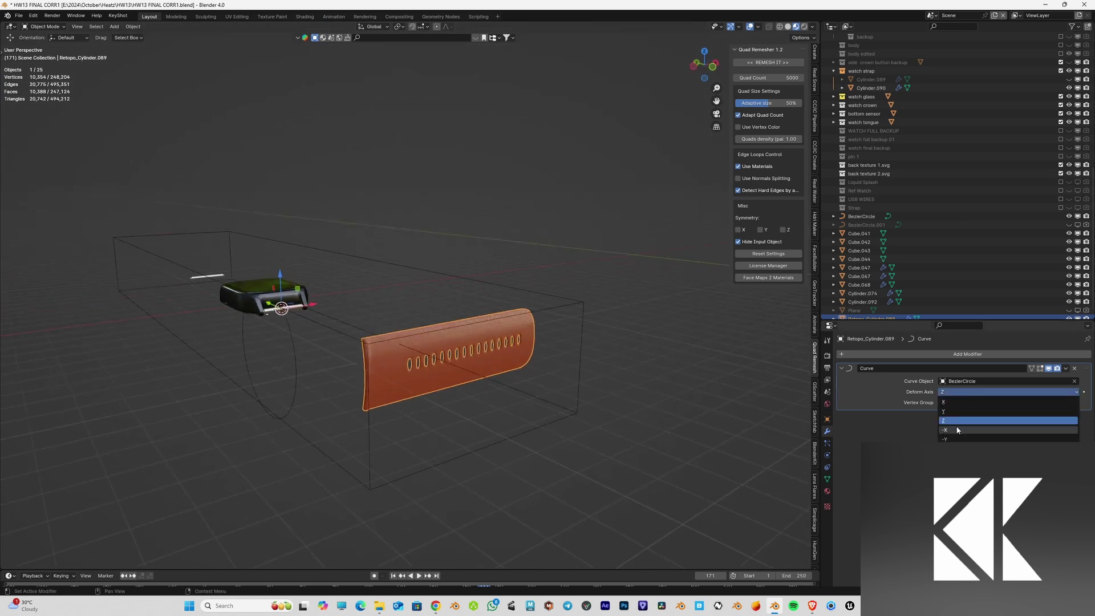
click(958, 430)
click(967, 392)
click(958, 441)
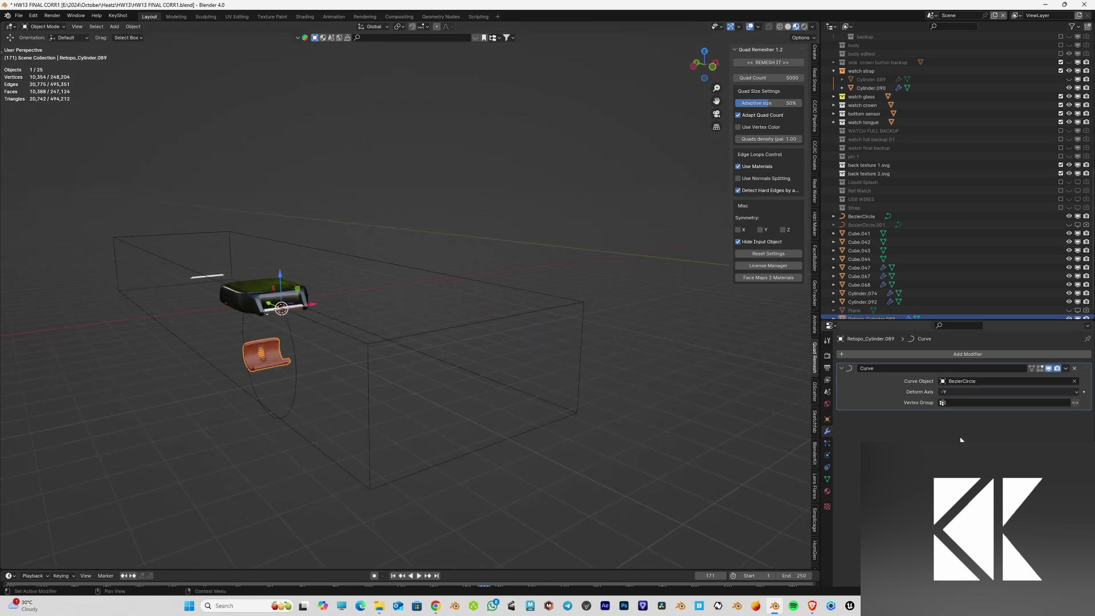
Step: Move the curved strap about 14 m in Y and 3.8 m in Z so its end meets the watch lug
middle_drag(379, 338, 418, 335)
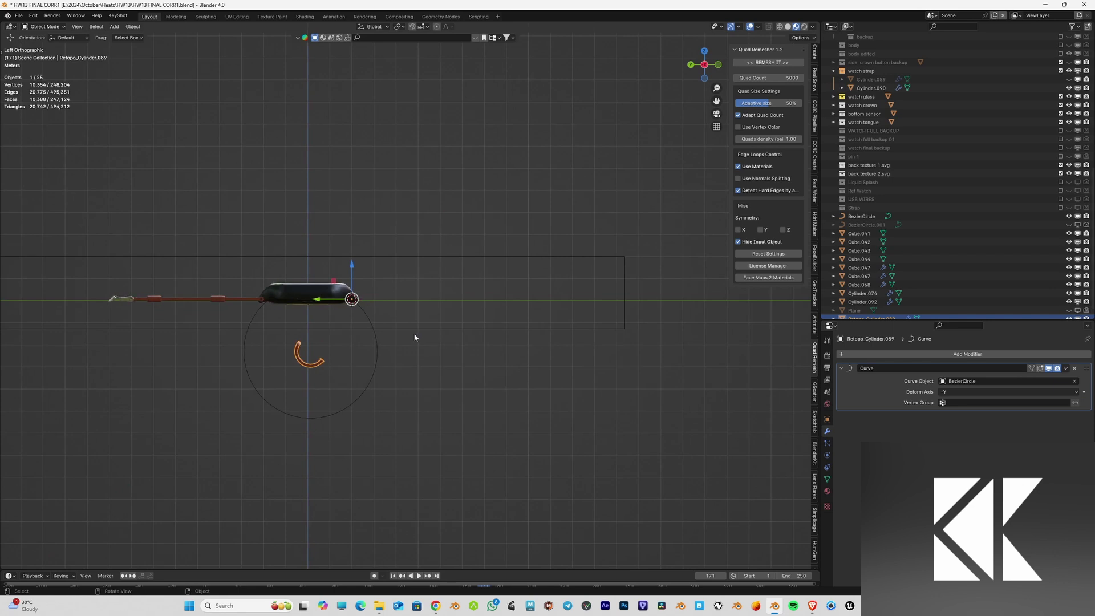
key(g)
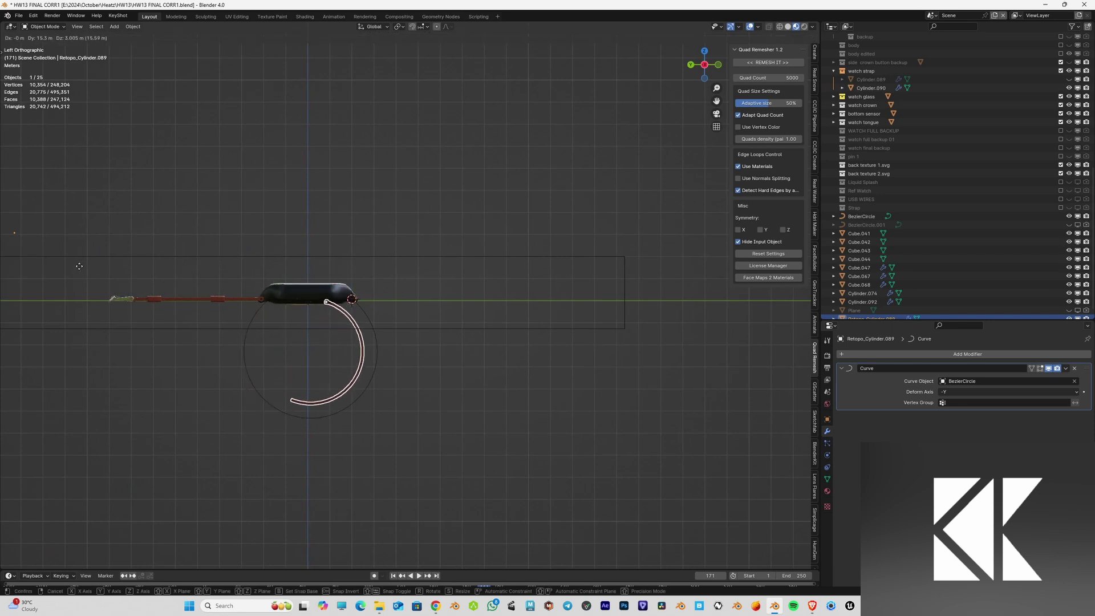
click(108, 254)
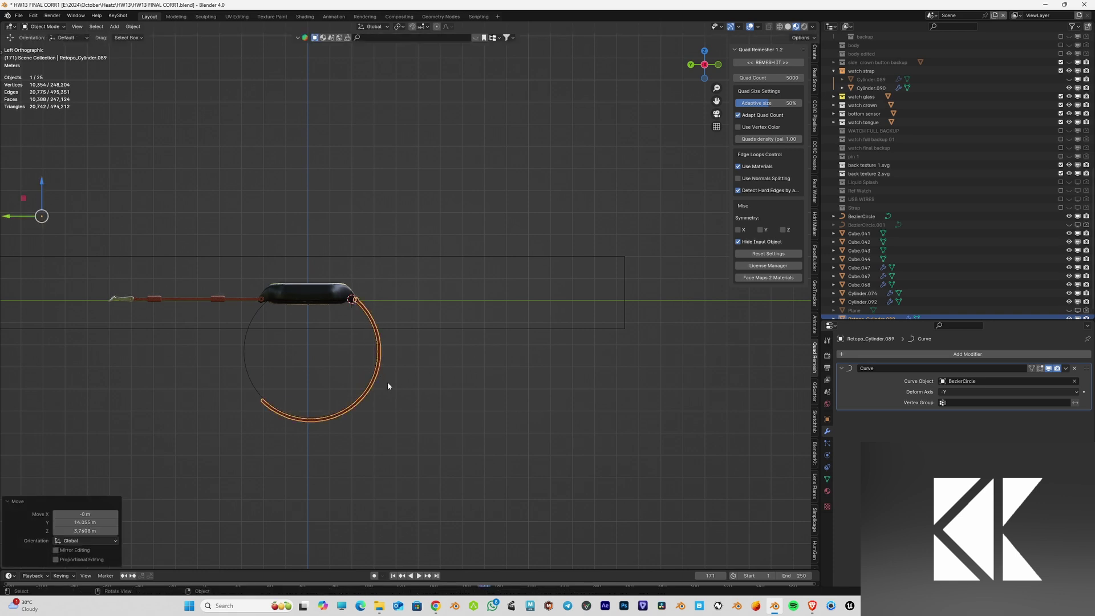
middle_drag(387, 386, 146, 149)
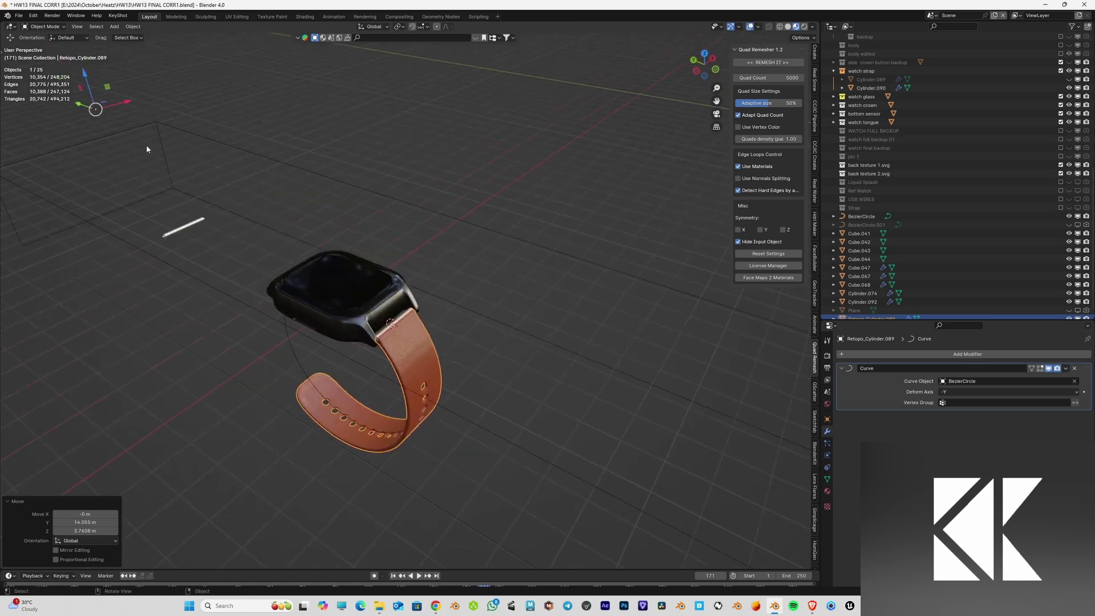
middle_drag(331, 199, 370, 379)
Step: Unhide BezierCircle.001, hide BezierCircle, and leave BezierCircle.001 selected
click(347, 331)
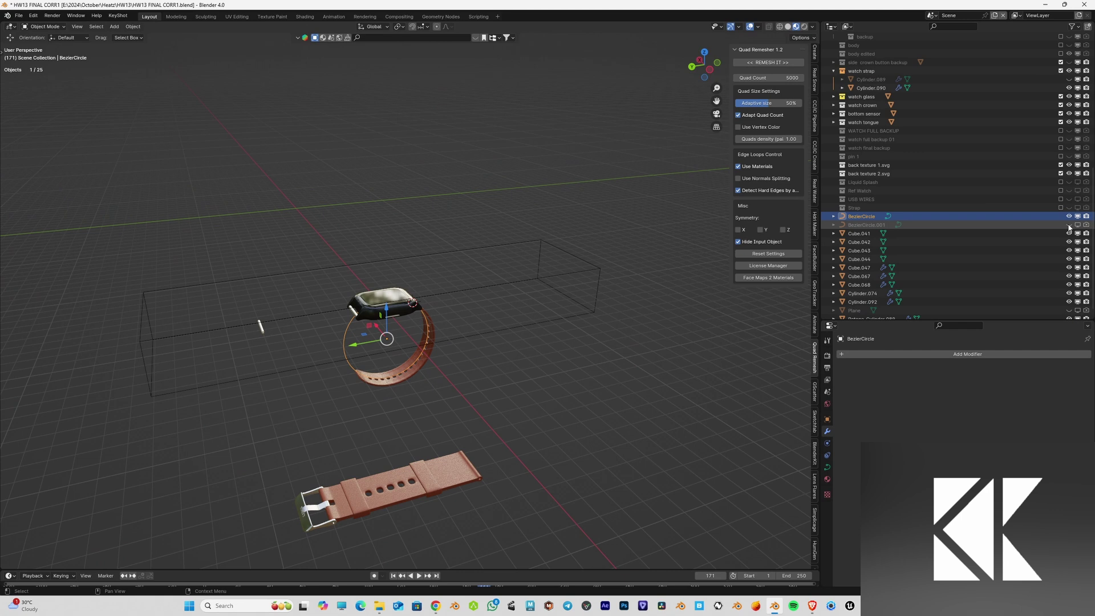
click(464, 354)
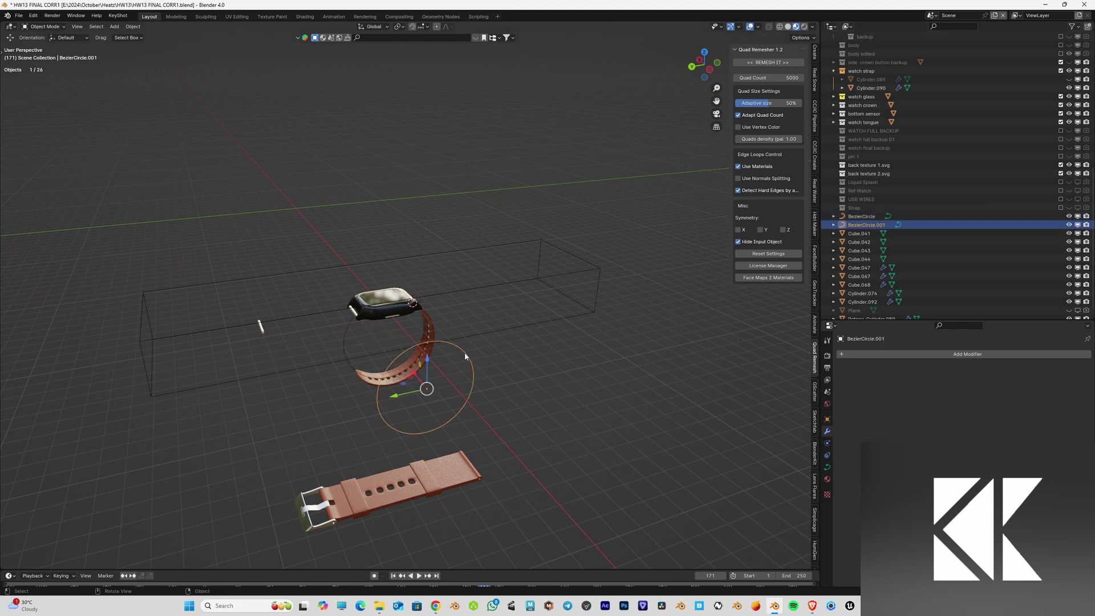
click(348, 329)
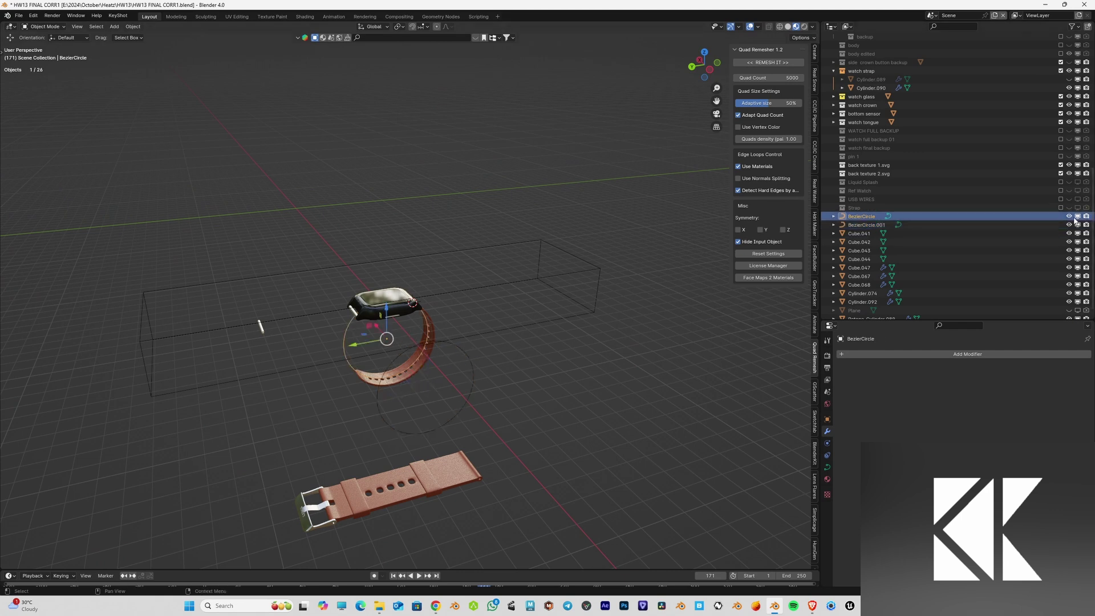
key(h)
click(475, 373)
Step: Move BezierCircle.001 about 6.7 m along X in the top view to centre it on the watch
key(KP_7)
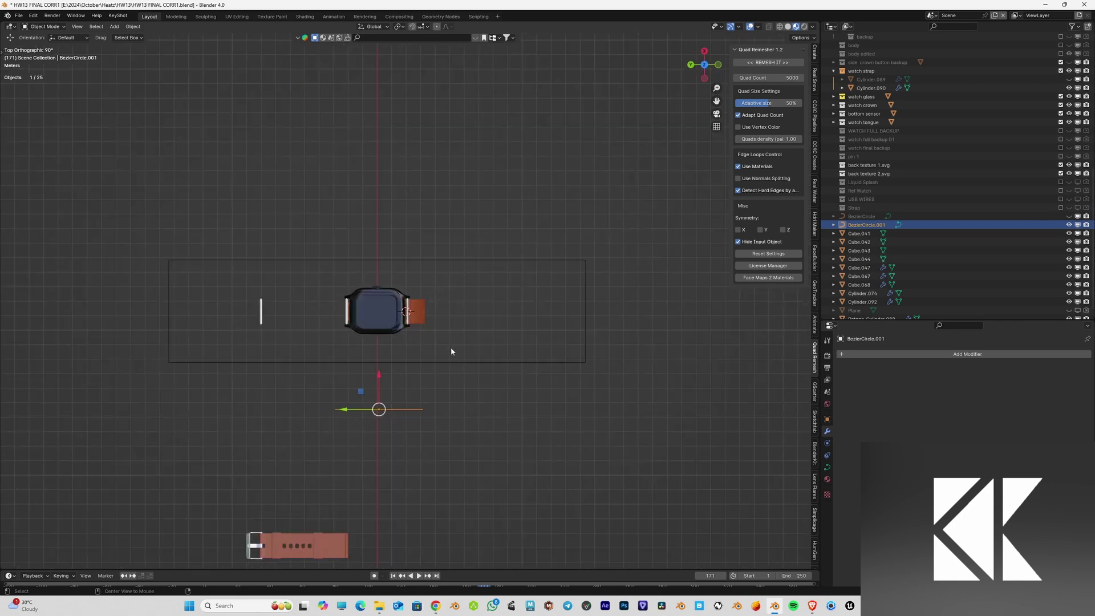
drag(380, 382, 377, 289)
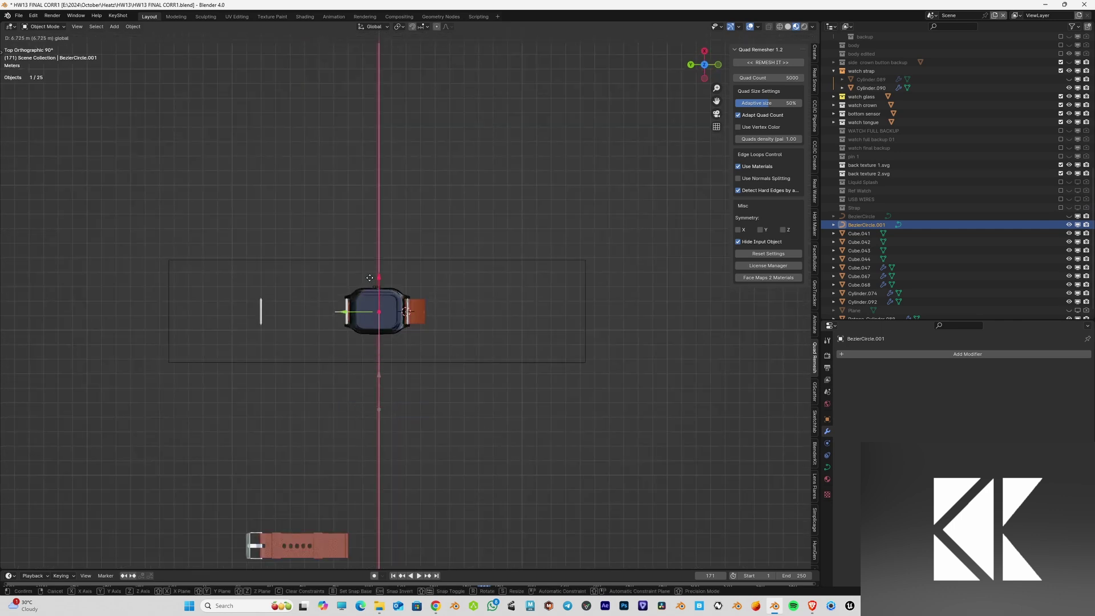
drag(370, 277, 370, 278)
scroll(350, 423, up, 1)
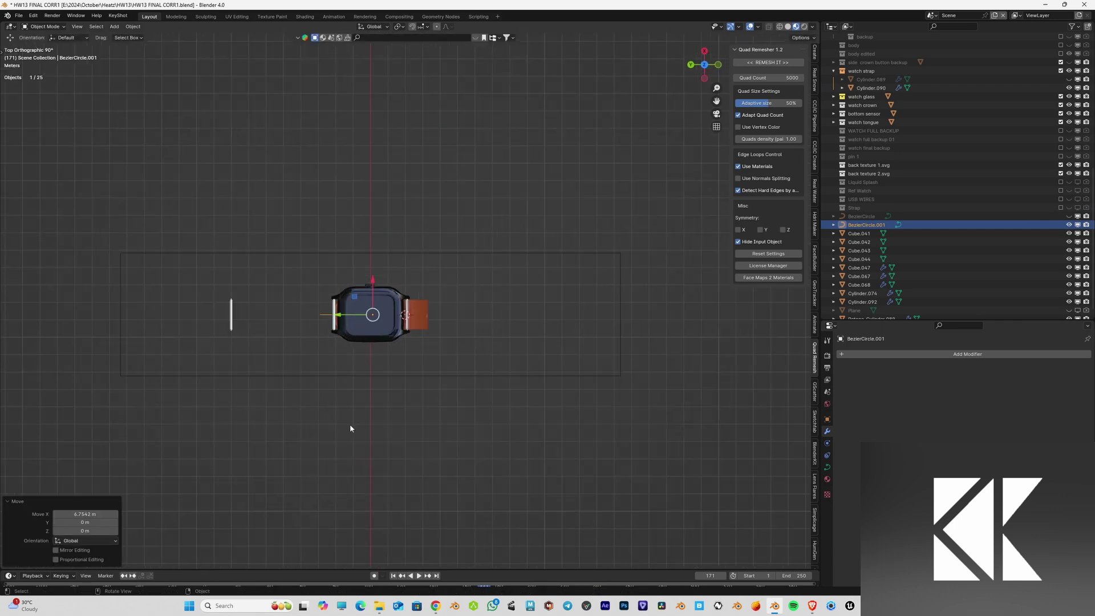
Step: Move the separate buckle-side strap about 16.2 m along X to line it up between the watch's free lugs
scroll(350, 423, down, 3)
shift+middle_drag(339, 446, 348, 403)
scroll(352, 419, up, 4)
shift+middle_drag(332, 547, 359, 453)
click(356, 455)
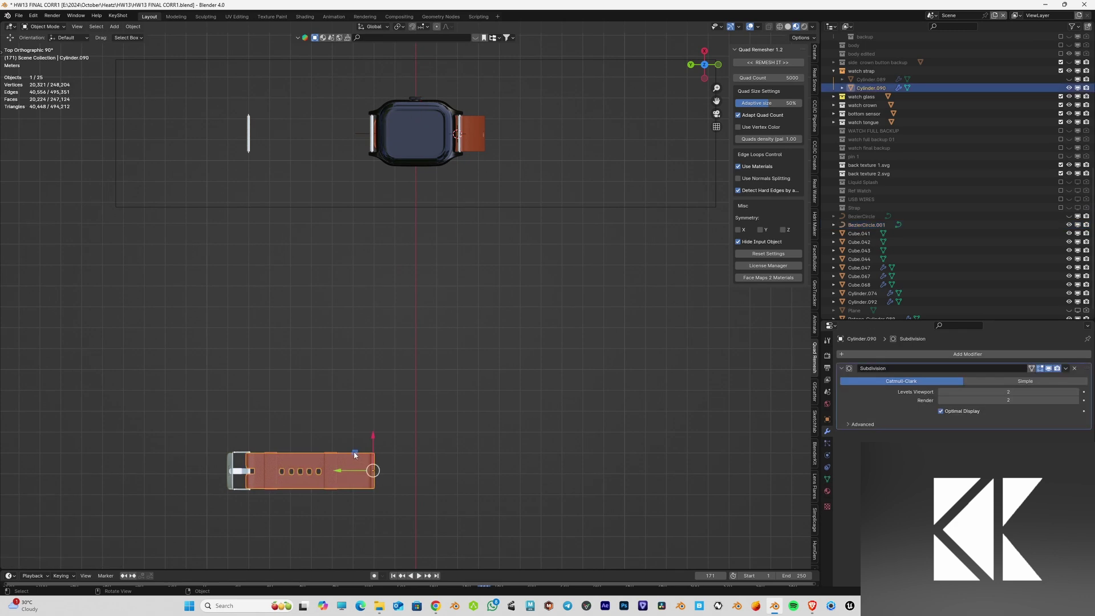
drag(374, 441, 379, 98)
shift+middle_drag(411, 149, 442, 244)
scroll(440, 240, up, 3)
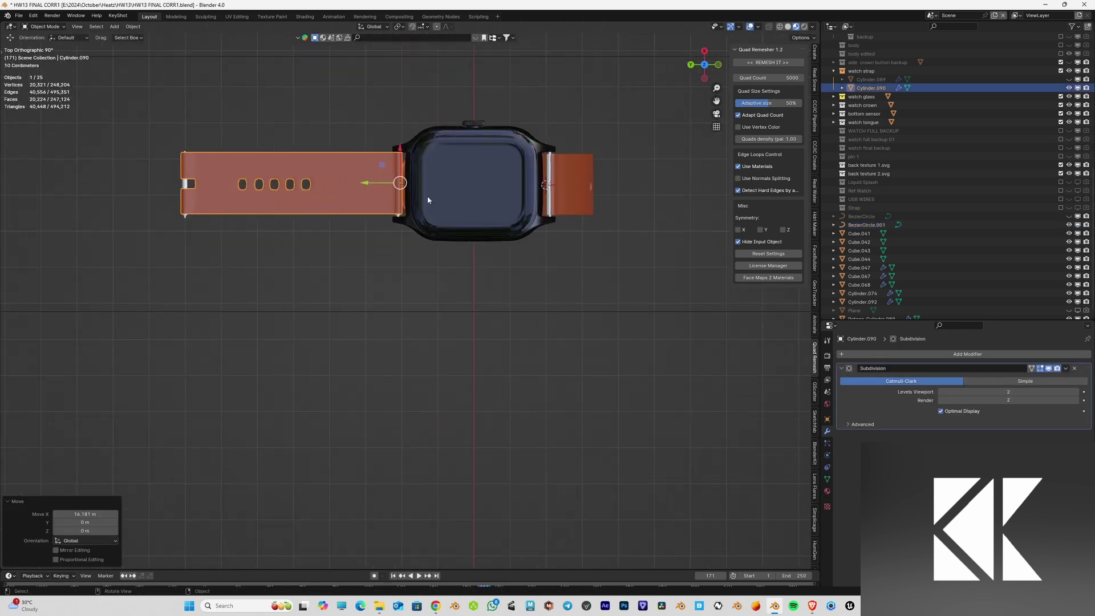
key(g)
key(x)
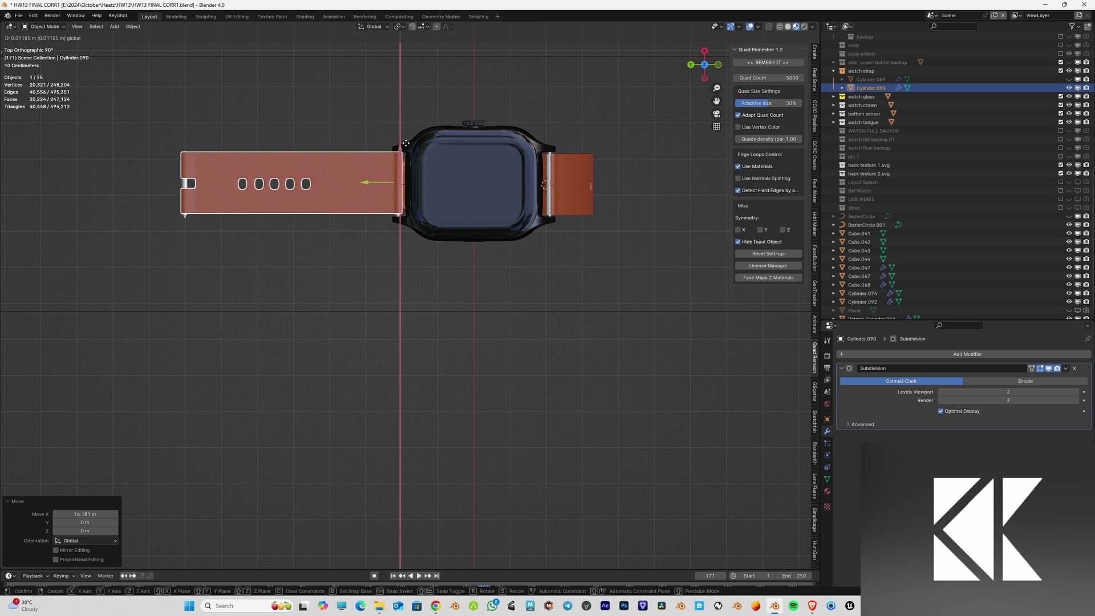
click(406, 146)
Step: Remesh the buckle-side strap with Quad Remesher at a quad count of 5000 and inspect its new topology
scroll(404, 220, up, 3)
shift+middle_drag(349, 141, 329, 279)
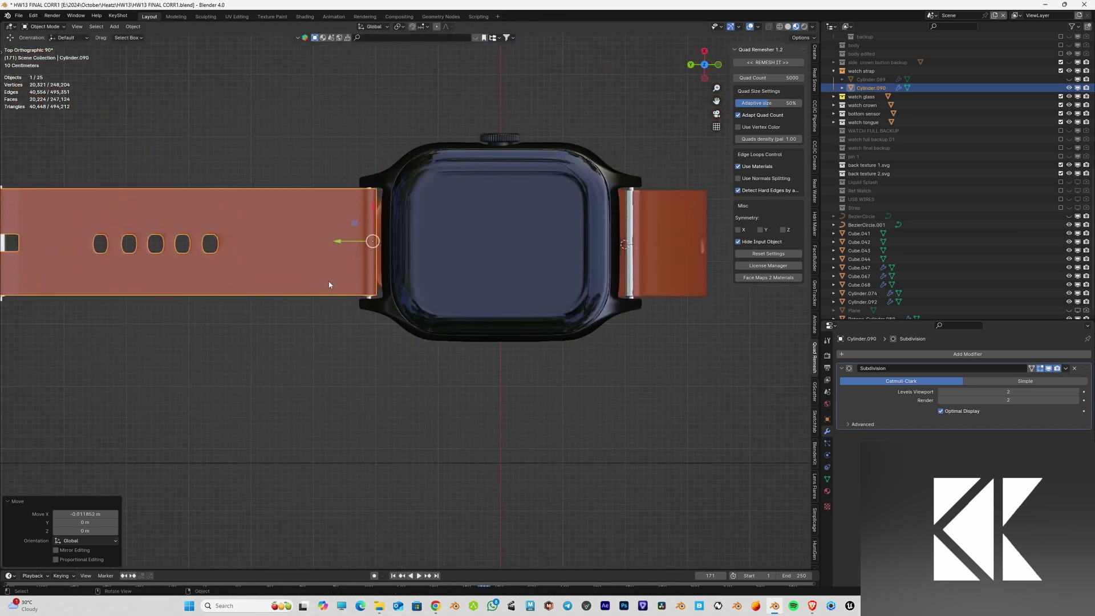
key(Tab)
key(Tab)
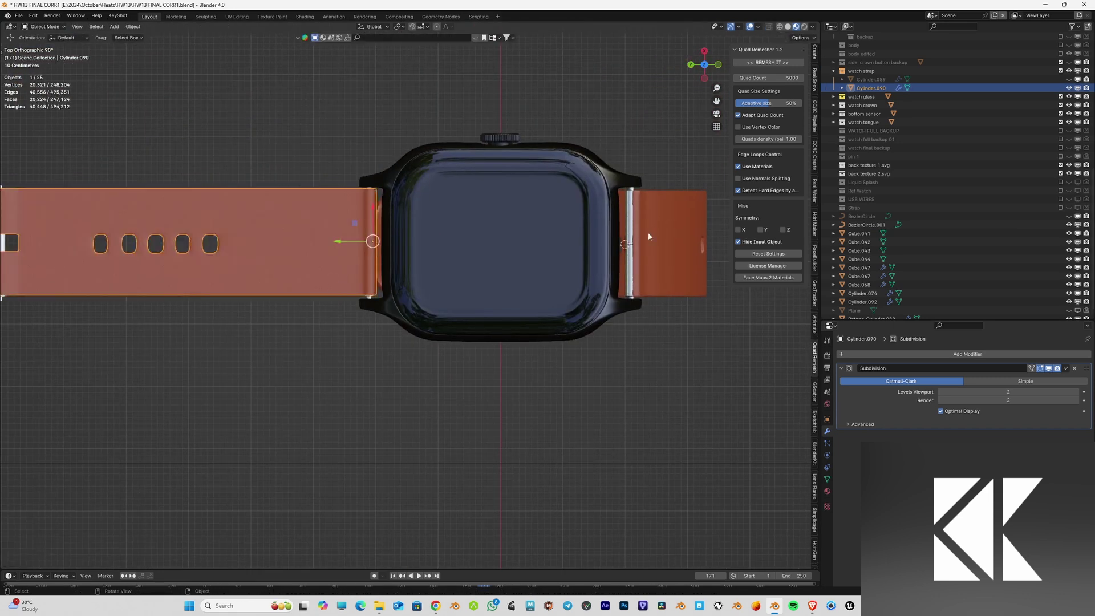
click(762, 62)
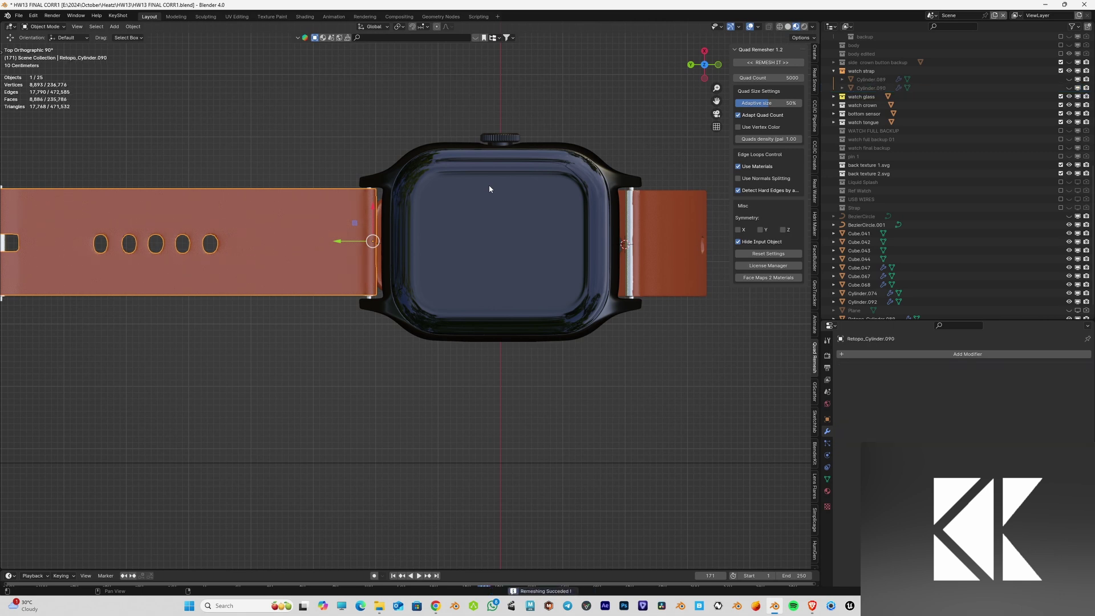
key(Tab)
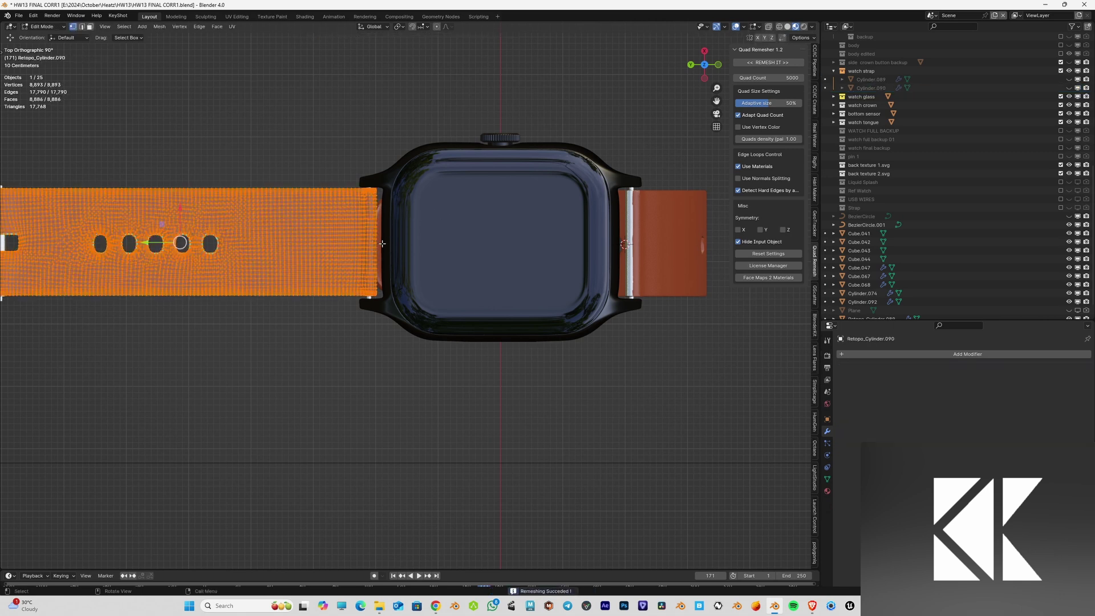
key(Tab)
Step: Isolate the remeshed buckle-side strap in Solid shading with X-ray on and enter Edit Mode
key(KP_Divide)
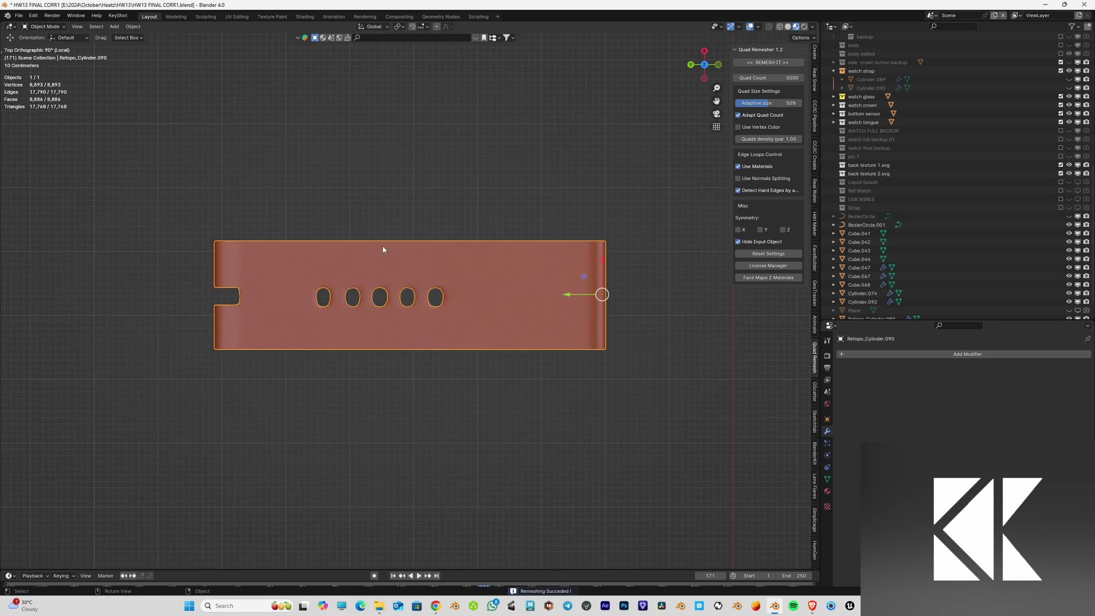
key(z)
mouse_move(580, 472)
ctrl+middle_down()
mouse_move(575, 428)
mouse_move(310, 378)
ctrl+middle_up()
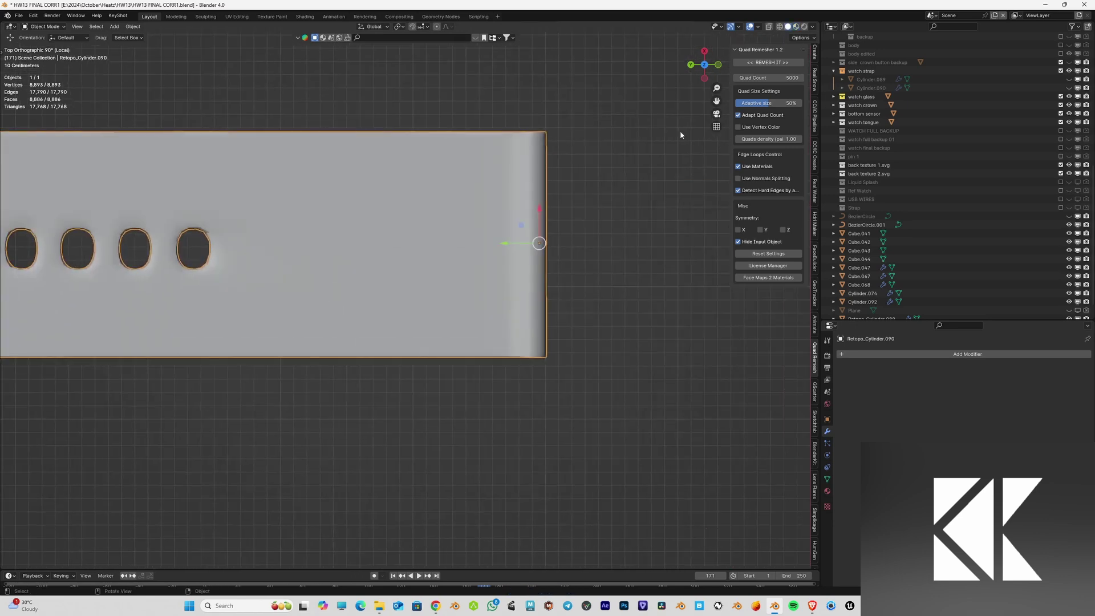
click(769, 26)
key(Tab)
Step: Select the vertices along the strap's watch-side edge and snap the 3D cursor to them
scroll(609, 442, up, 4)
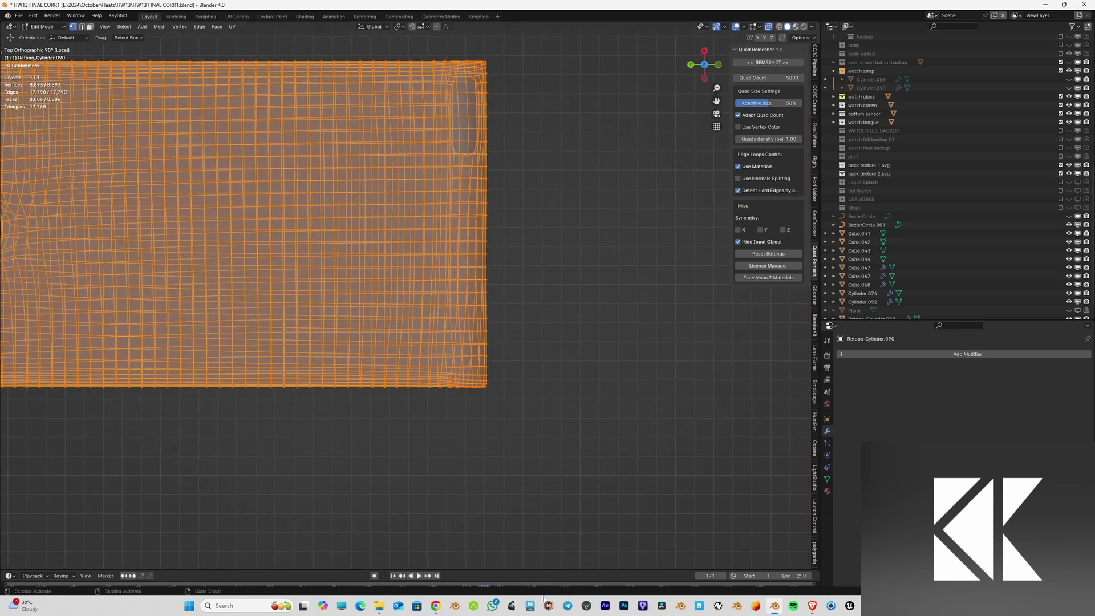
drag(540, 44, 484, 448)
key(shift+s)
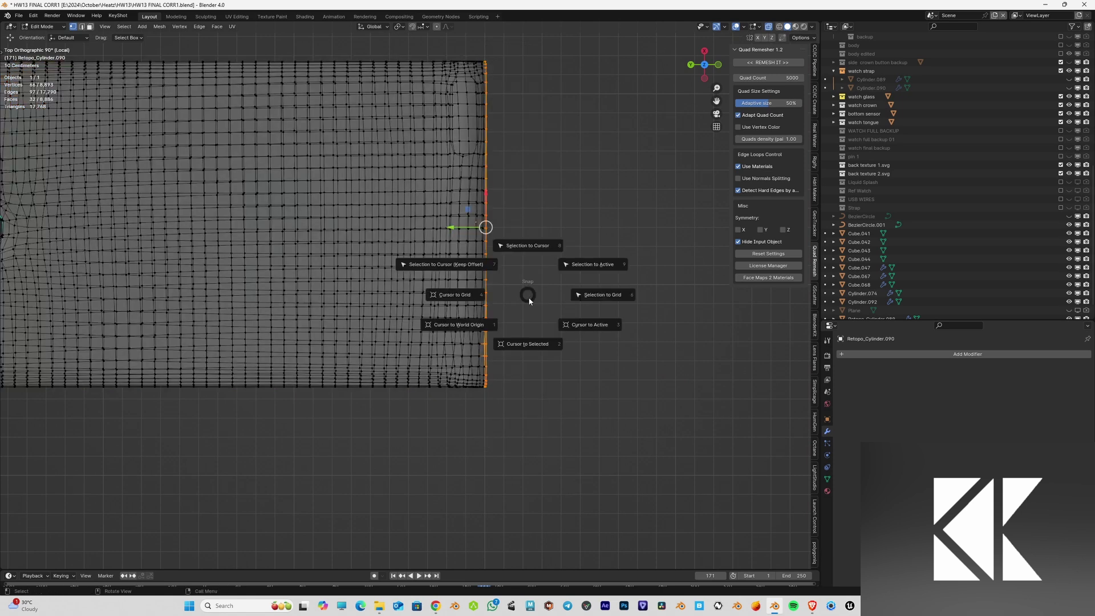
click(533, 349)
Step: Return to Object Mode and set the buckle-side strap's origin to the 3D cursor
key(Tab)
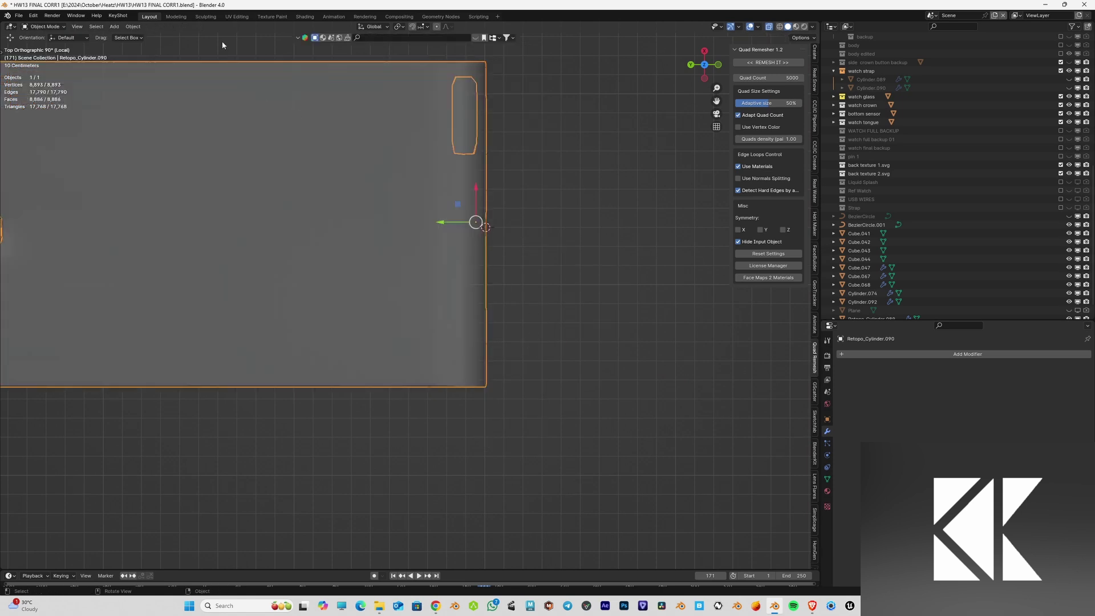
click(141, 27)
mouse_move(151, 45)
click(268, 59)
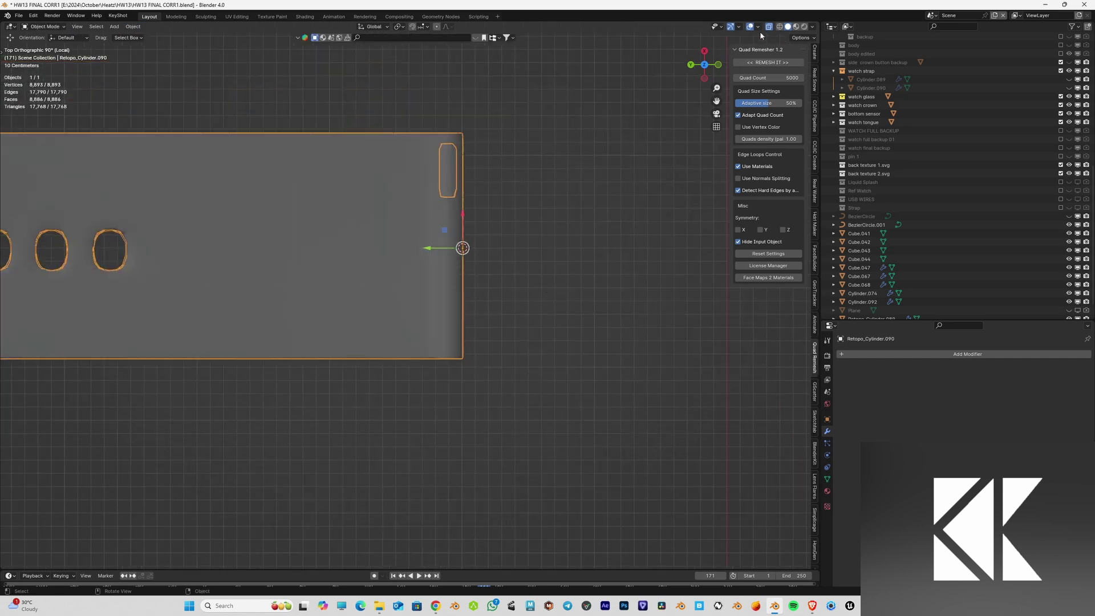
Step: Turn X-ray off, switch to Material Preview shading and leave the isolated view to show the full scene
key(alt+a)
click(768, 26)
scroll(538, 213, down, 3)
key(z)
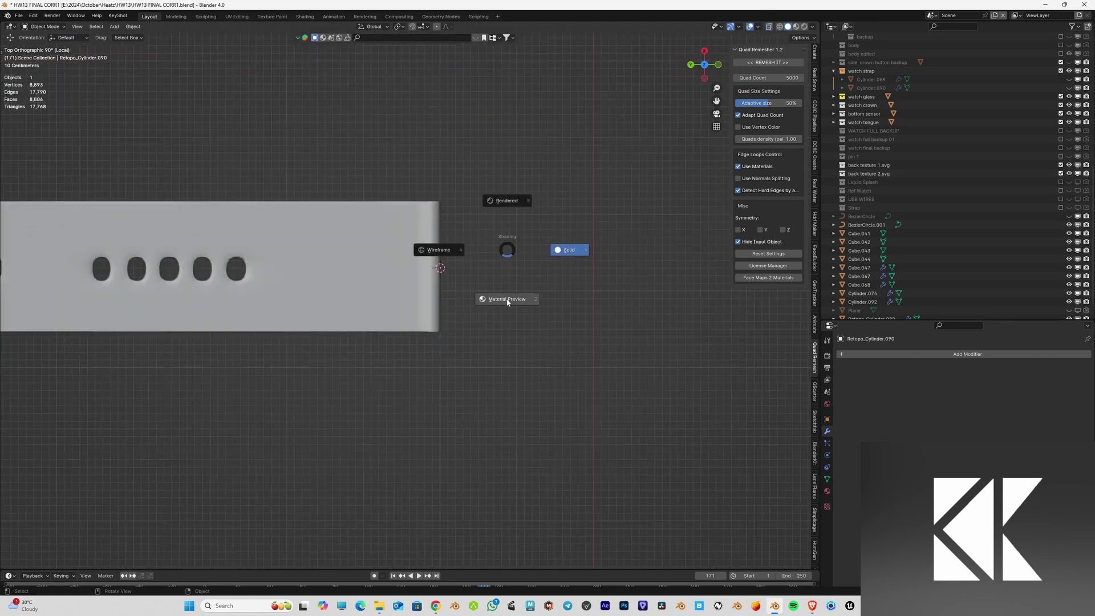
click(506, 305)
scroll(496, 371, down, 4)
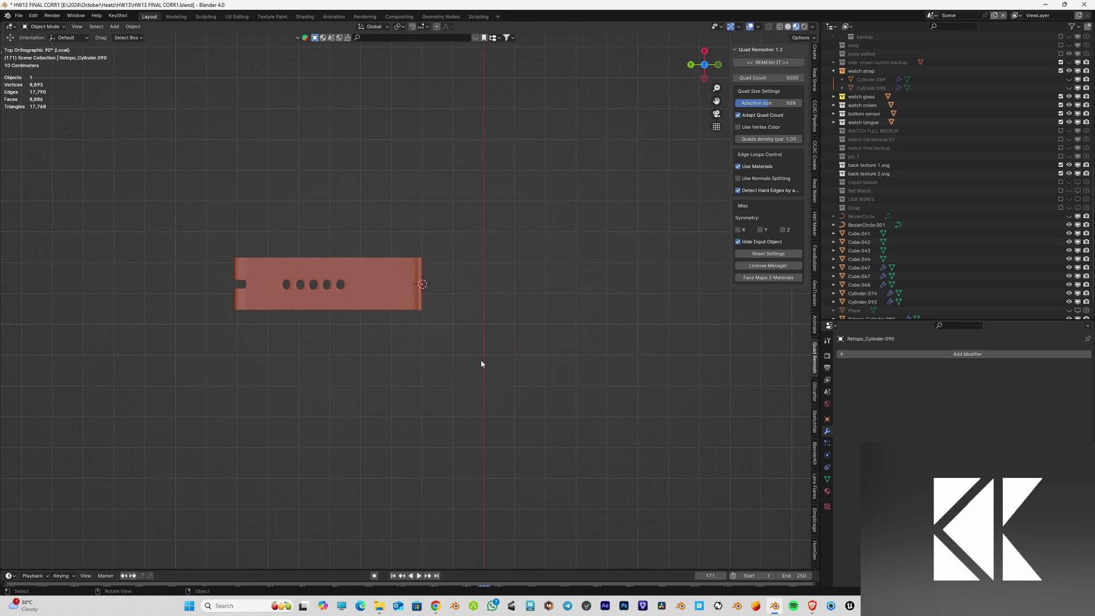
key(KP_Divide)
Step: Add a Curve modifier to the remeshed buckle-side strap
click(919, 355)
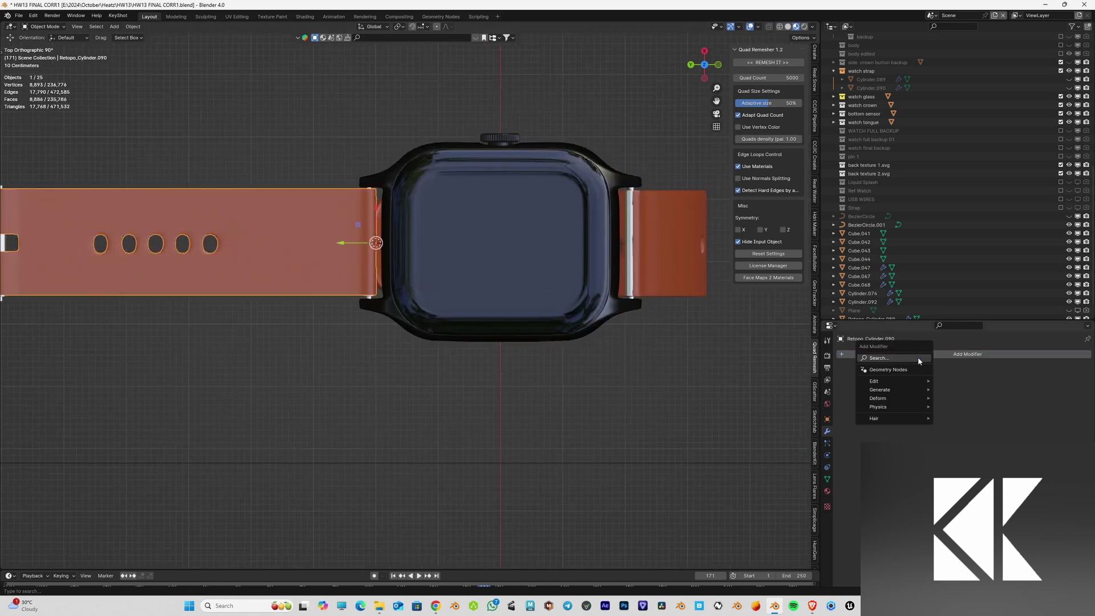
text(curv)
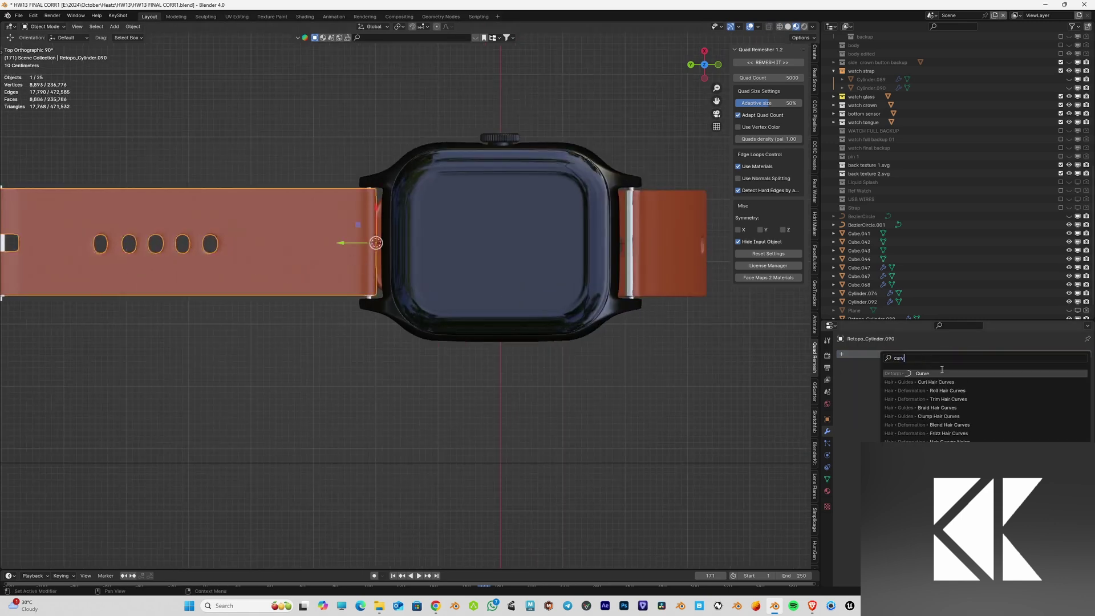
key(Return)
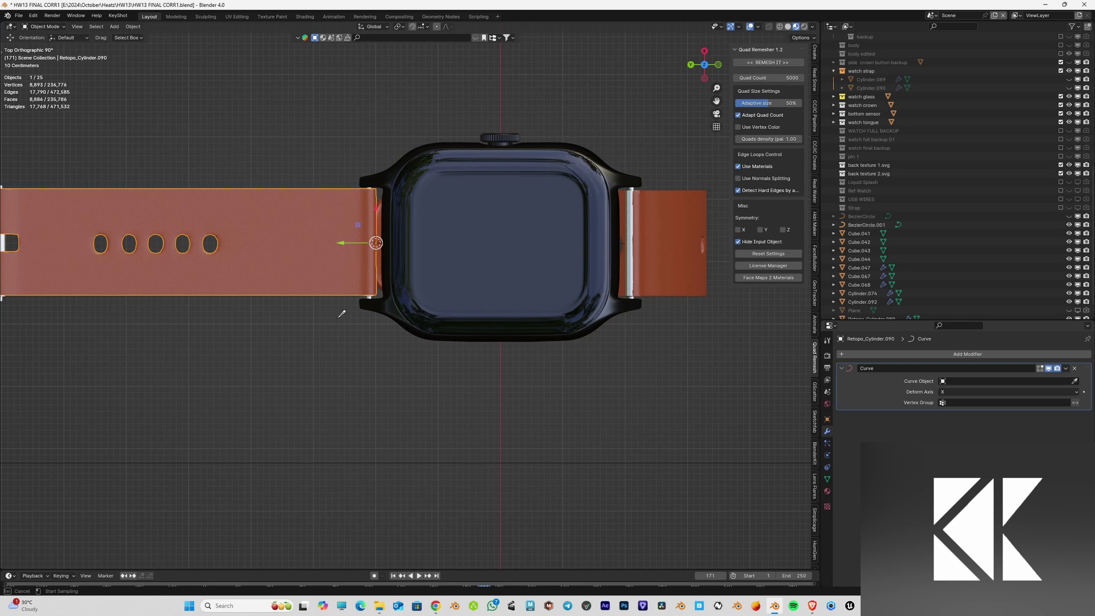
Step: Set the Curve modifier's curve object to BezierCircle.001 and its deform axis to -Y
key(Escape)
middle_drag(341, 313, 777, 403)
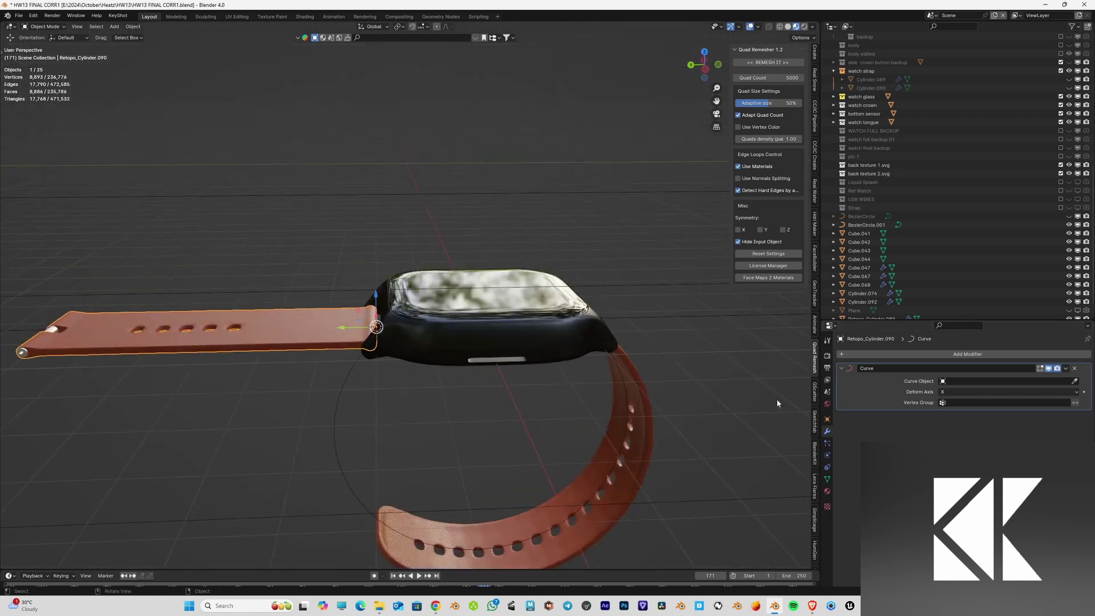
click(353, 362)
scroll(697, 409, down, 2)
click(1008, 391)
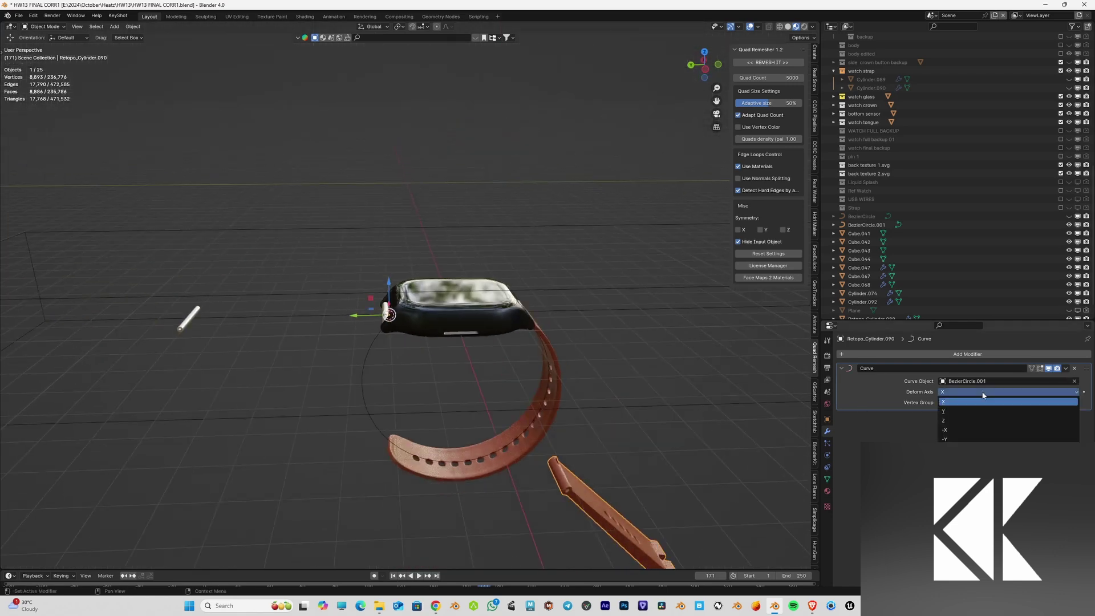
click(945, 439)
Step: In the left view, move the bent strap about -4.7 m in Y and 3.77 m in Z so its end meets the watch lug
key(ctrl+KP_3)
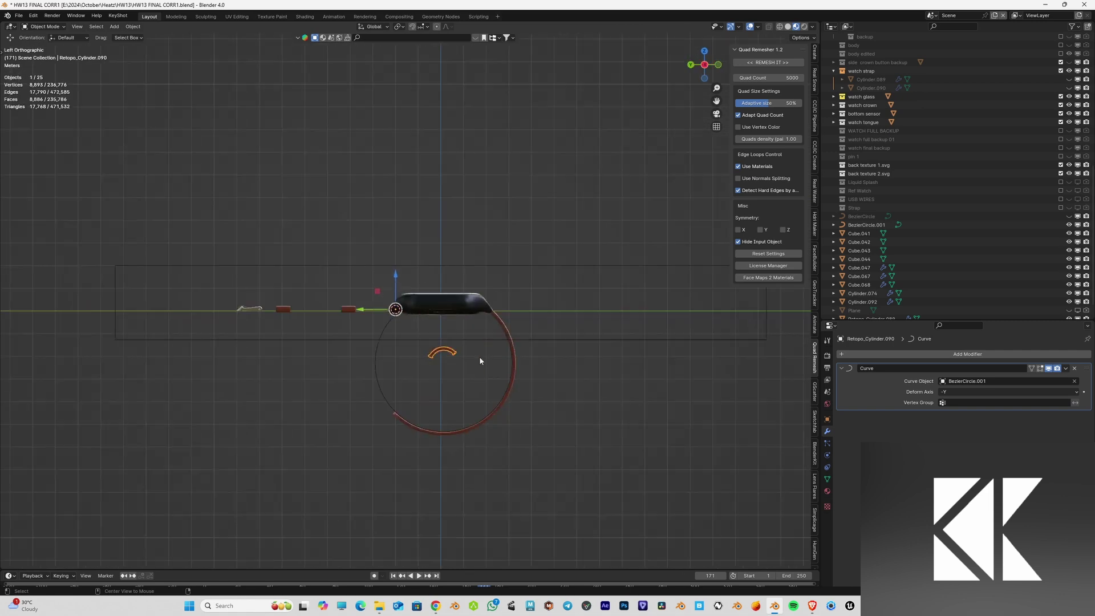
key(g)
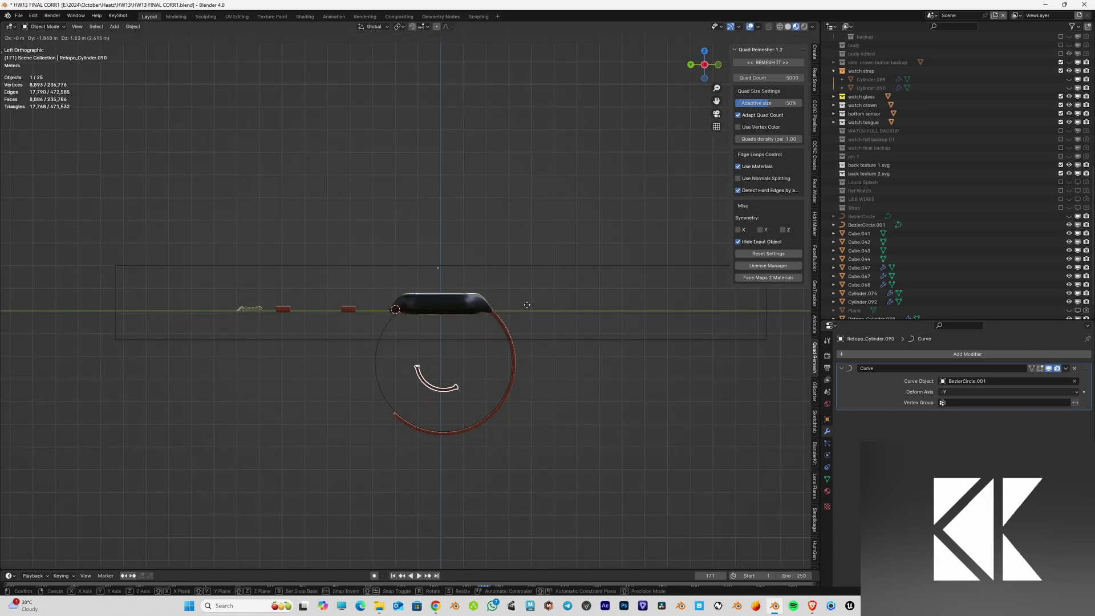
click(590, 262)
scroll(422, 308, up, 6)
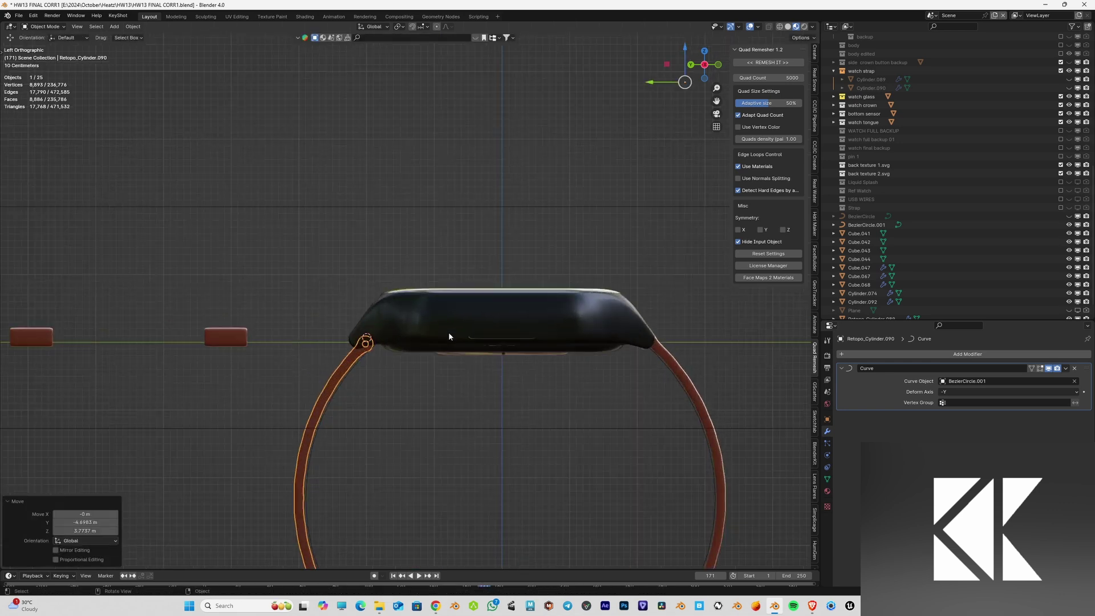
middle_drag(451, 337, 489, 309)
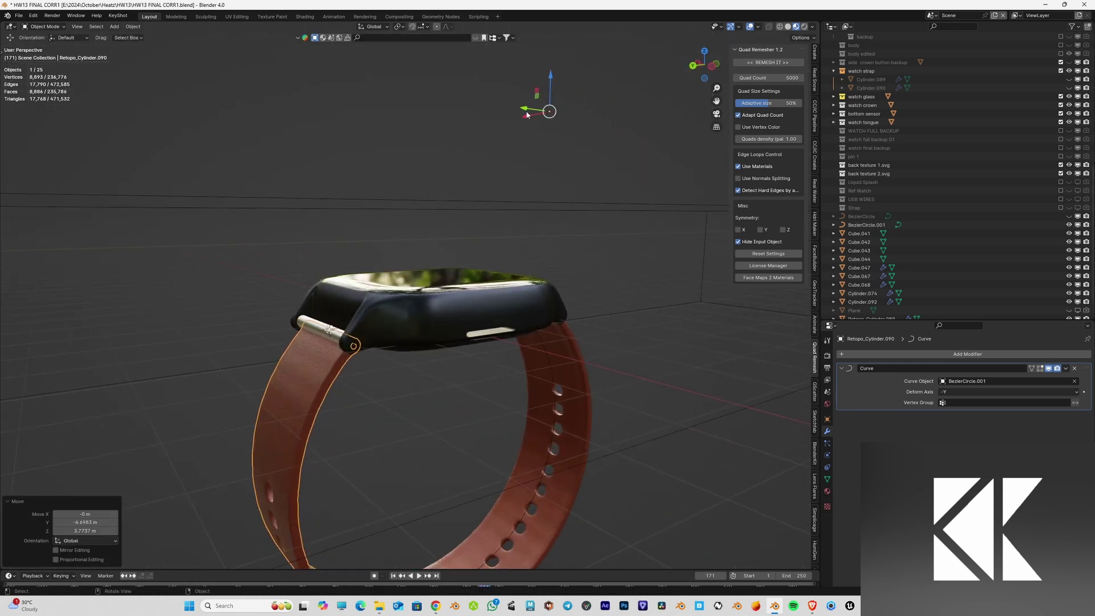
Step: Nudge the buckle-side strap about 0.12 m along Y and about 0.15 m along Z
middle_drag(526, 114, 557, 78)
key(g)
key(y)
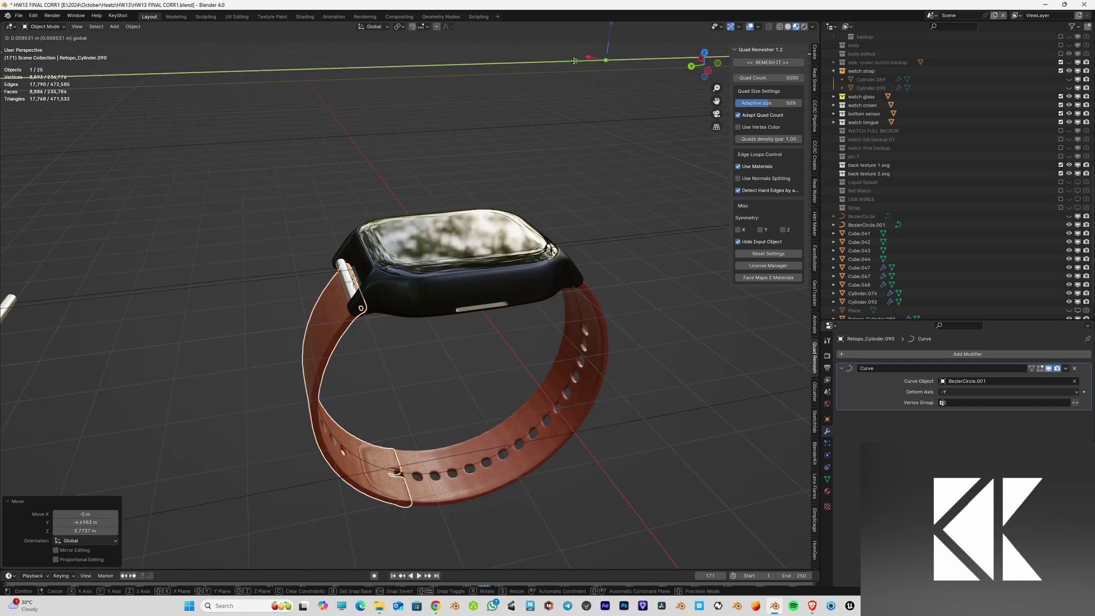
click(586, 63)
key(g)
key(z)
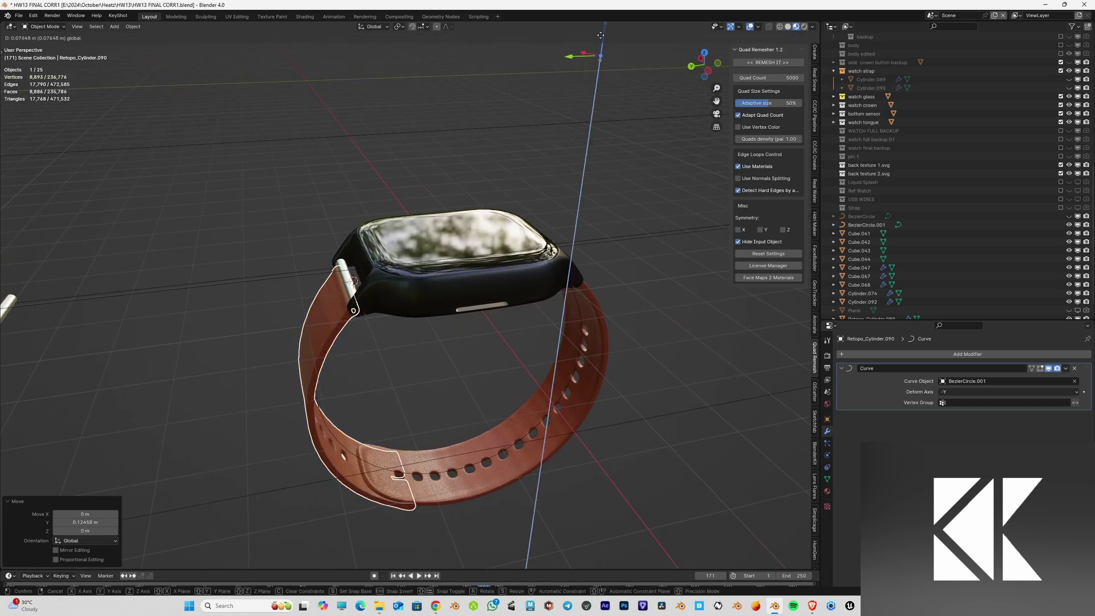
click(588, 56)
Step: Fine-tune the strap's position at the lug along Y and shift it about -0.037 m along X
key(g)
key(y)
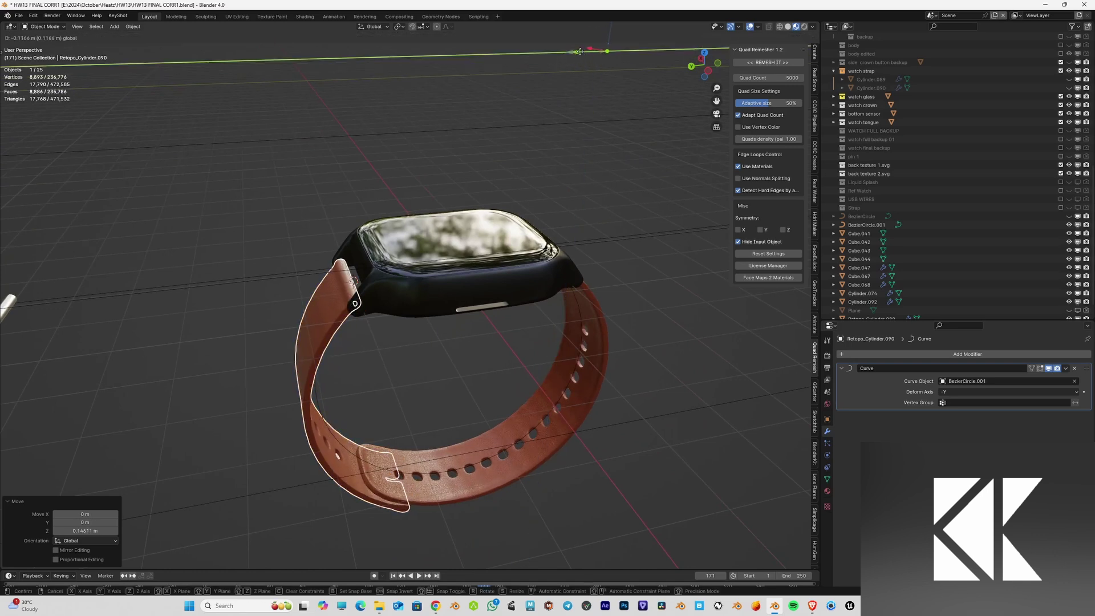
click(582, 51)
middle_drag(394, 260, 496, 254)
drag(324, 65, 323, 67)
middle_drag(323, 66, 476, 412)
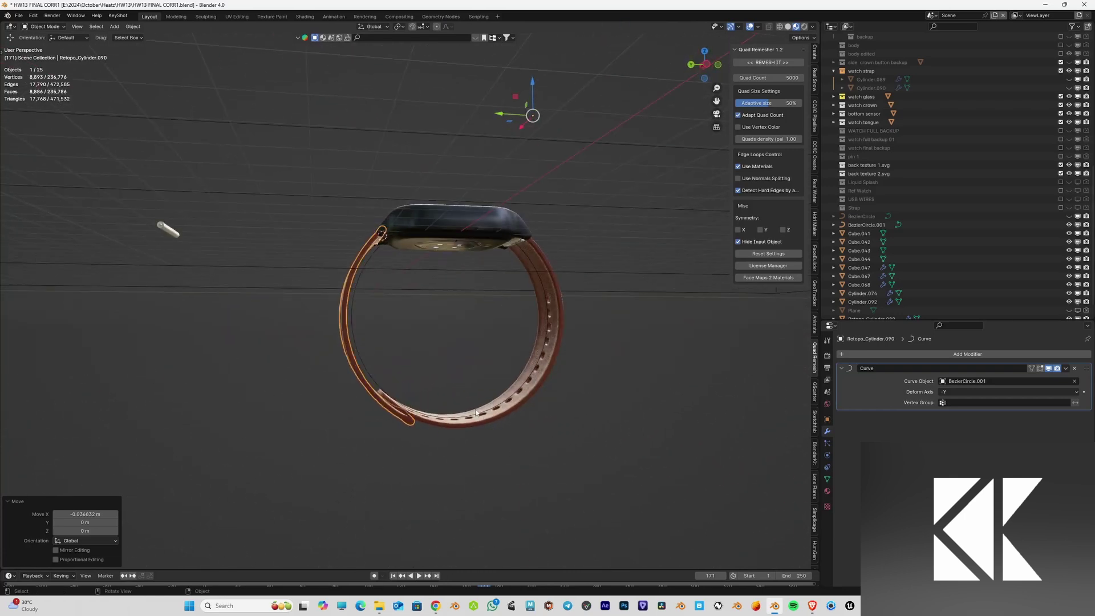
Step: Select the loose metal pin floating away from the watch
click(173, 229)
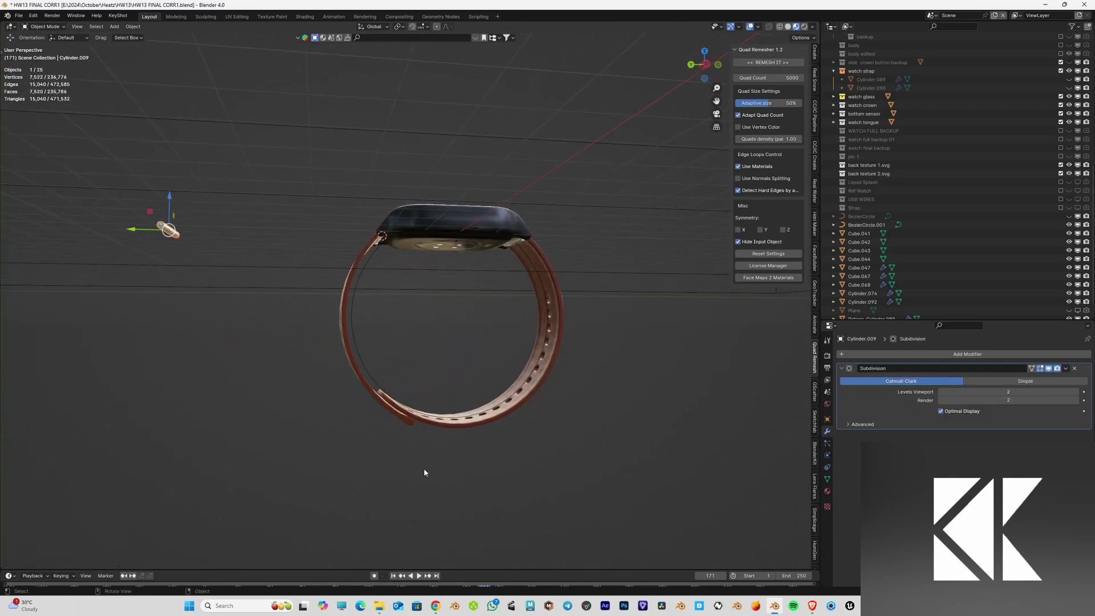
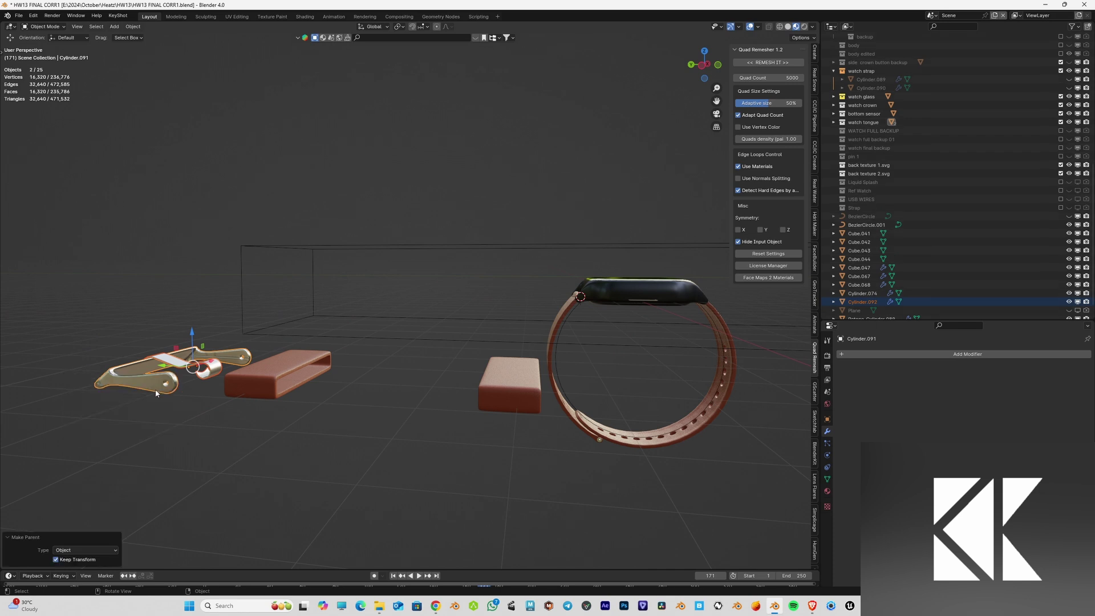
Step: In the left view, rotate the metal buckle frame about 145° and move it to the free end of the buckle-side strap
click(156, 394)
alt+middle_drag(262, 396, 381, 399)
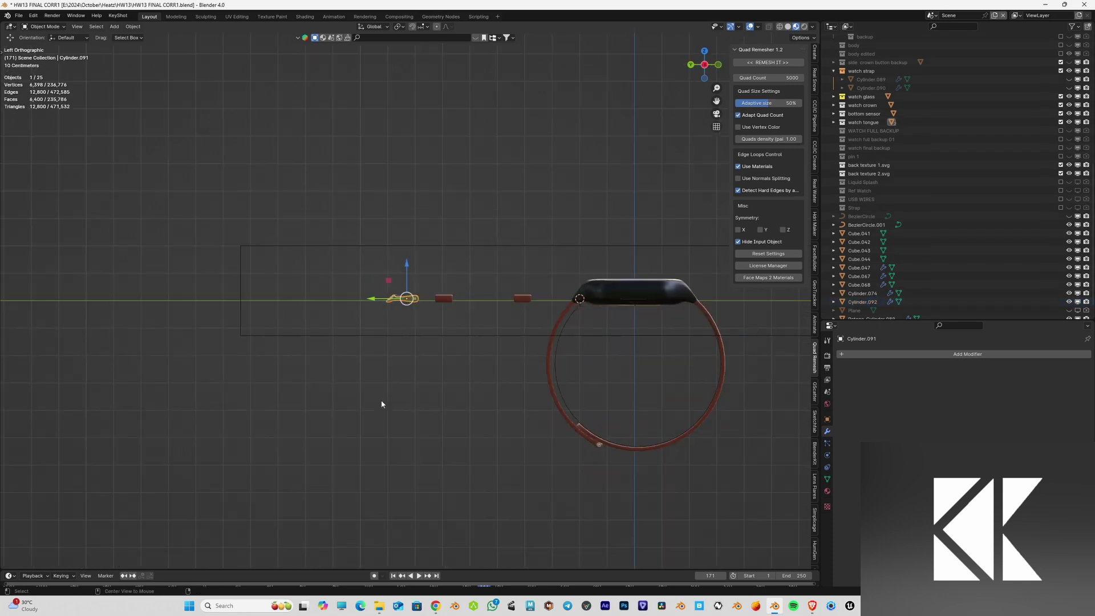
scroll(381, 399, down, 2)
key(r)
click(339, 159)
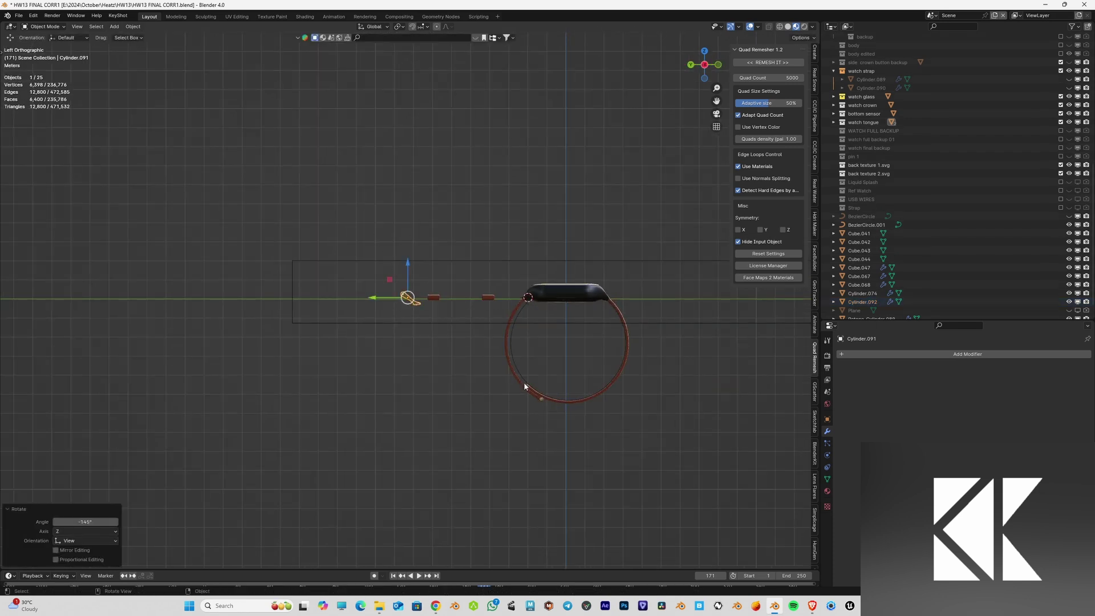
key(g)
click(649, 485)
scroll(633, 468, up, 3)
shift+middle_drag(616, 444, 459, 309)
scroll(460, 311, up, 3)
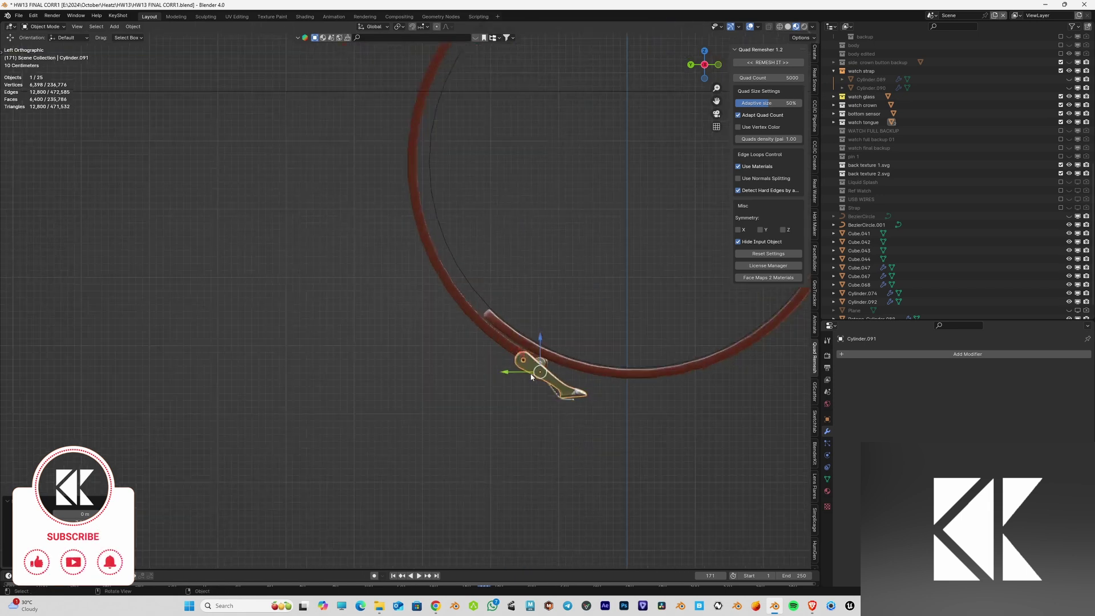
Step: Refine the buckle frame's rotation and position so its pivot hole sits on the strap-end pin and its tip crosses the strap
scroll(440, 340, up, 4)
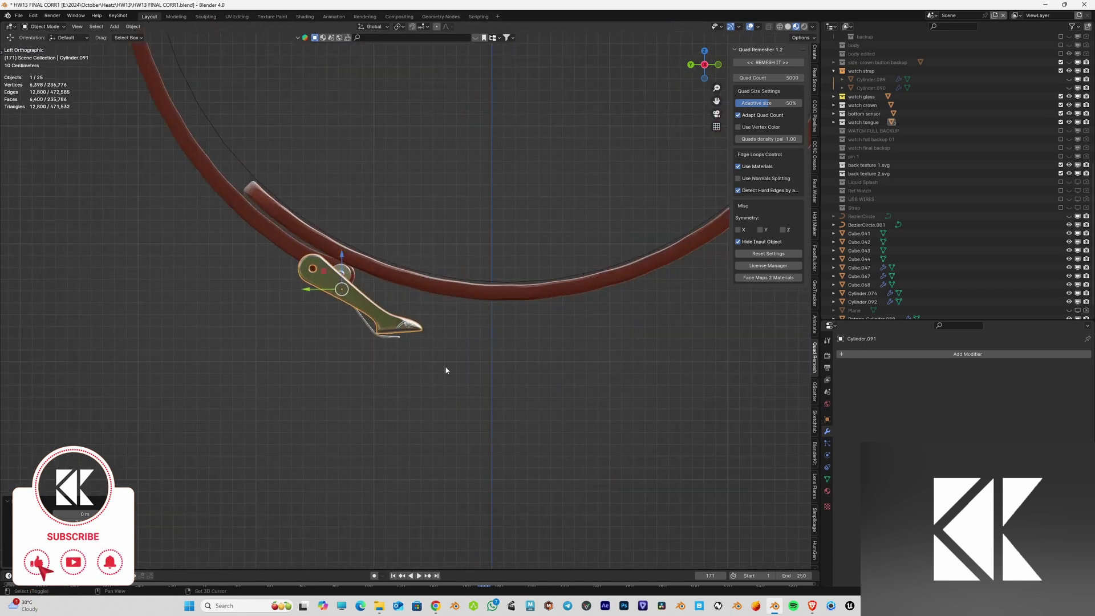
key(g)
click(539, 295)
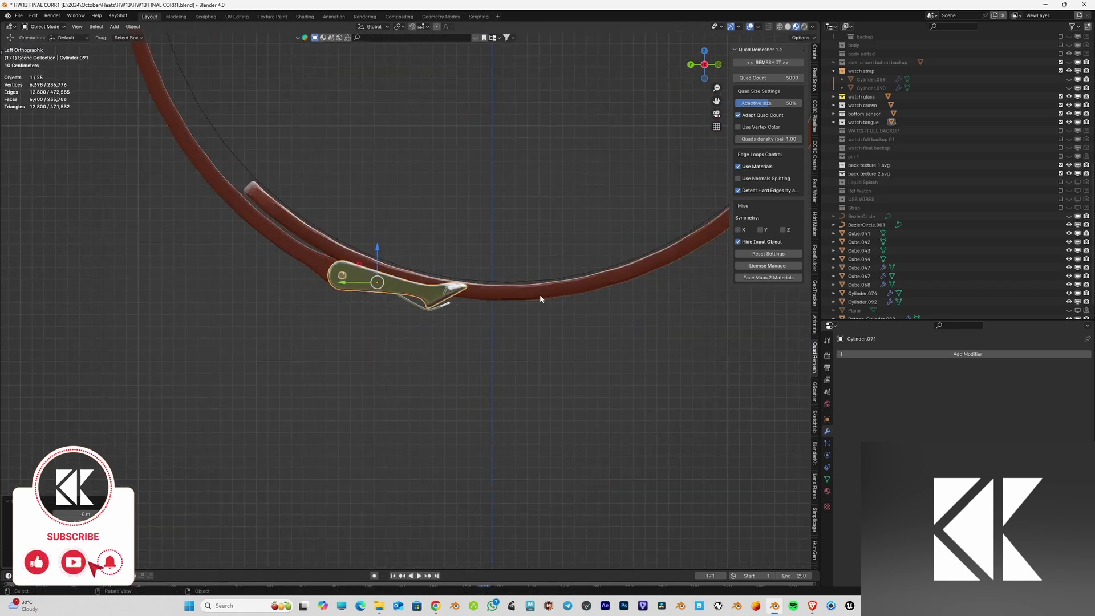
key(g)
click(537, 291)
key(r)
click(532, 238)
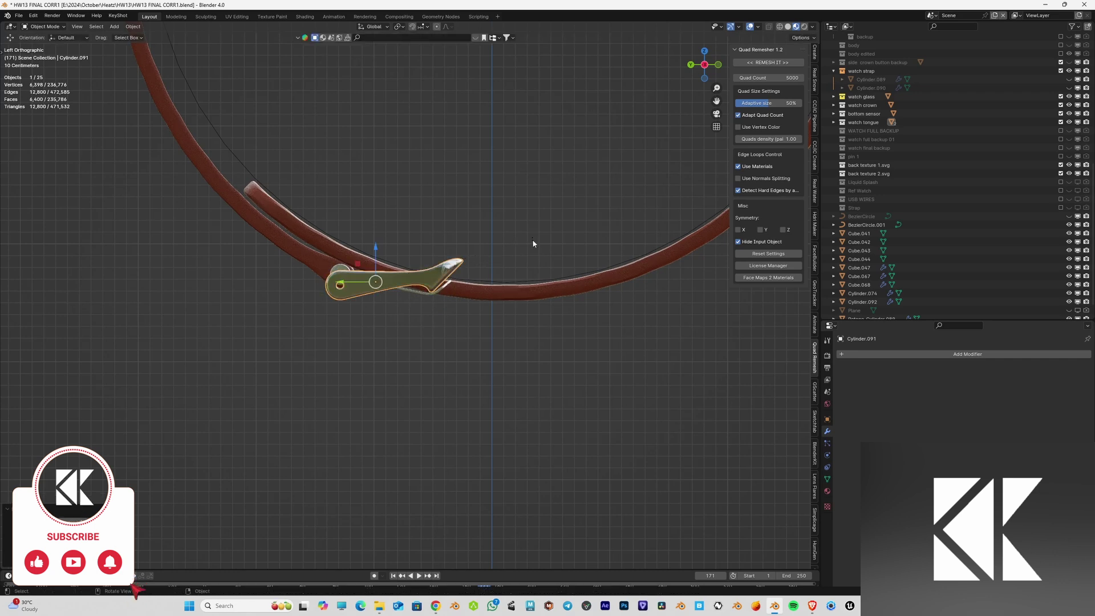
key(g)
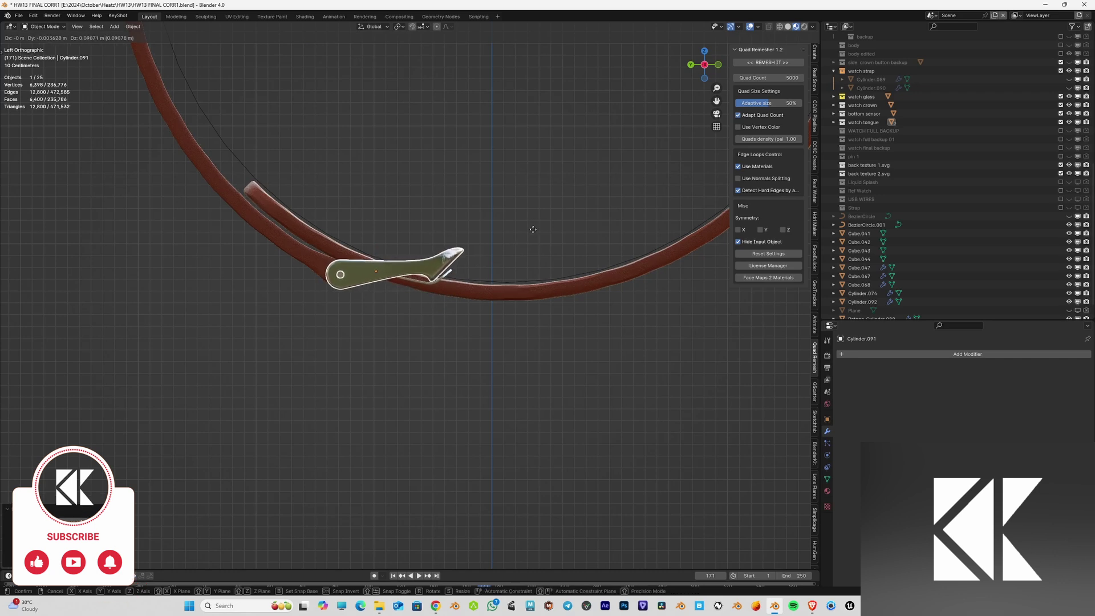
click(533, 229)
Step: Move the buckle frame about 15.9 m along X onto the strap
middle_drag(488, 307, 376, 361)
scroll(455, 341, down, 8)
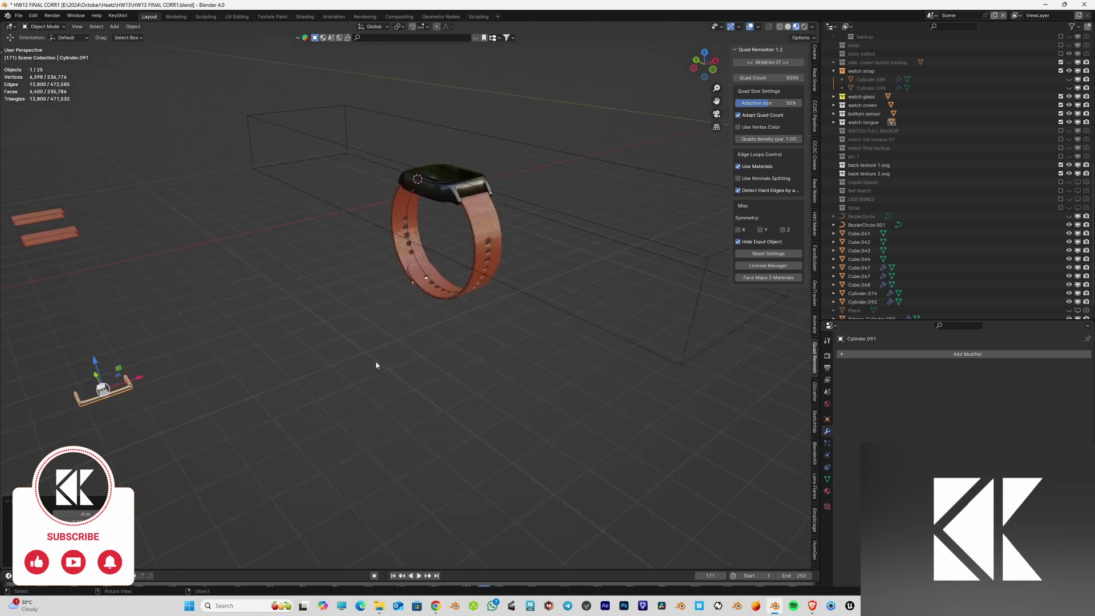
key(g)
key(x)
click(482, 295)
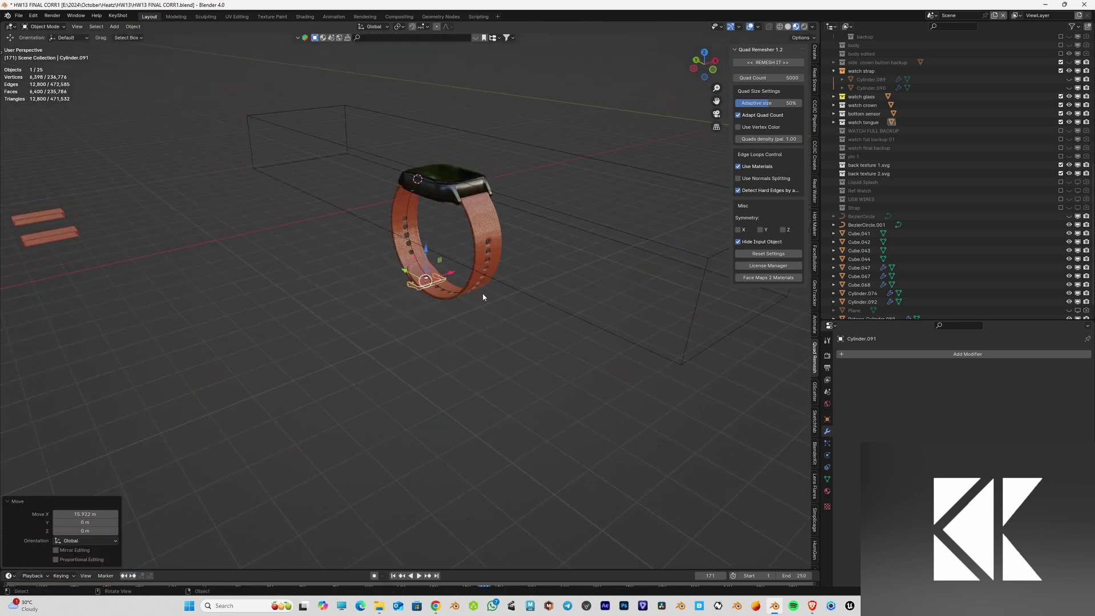
Step: In the back view, shift the buckle frame along X until it is centred across the strap's width
key(ctrl+KP_3)
key(ctrl+KP_1)
scroll(440, 317, up, 8)
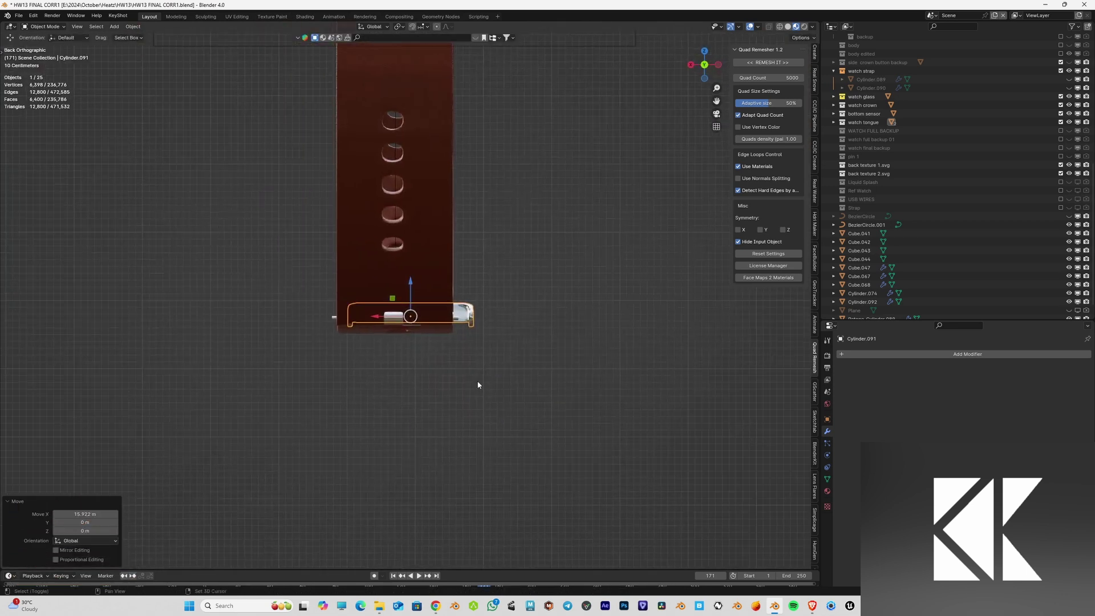
key(g)
key(x)
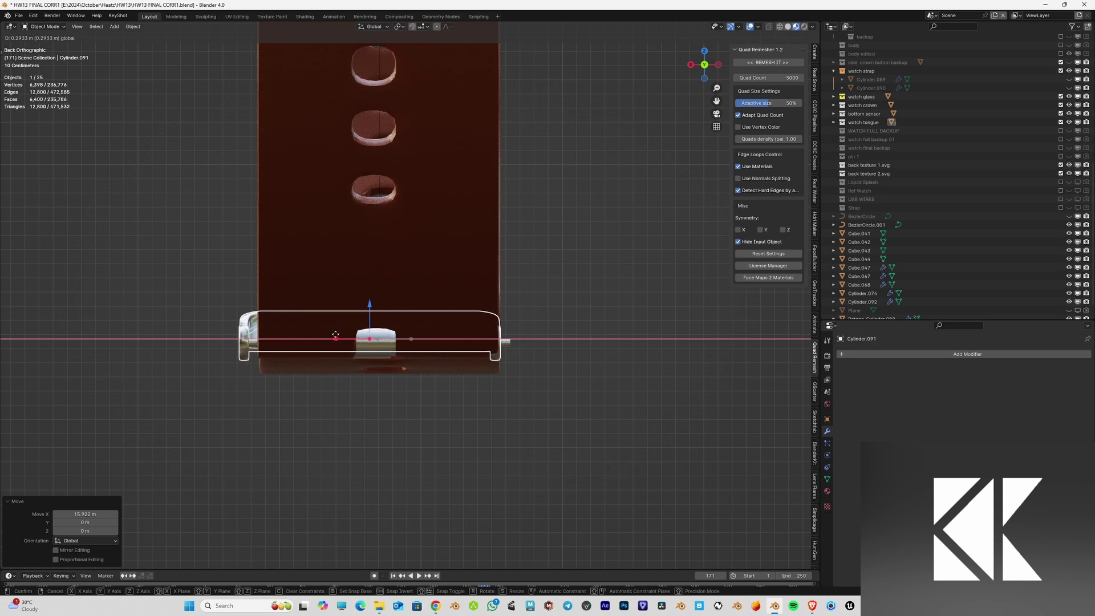
click(339, 335)
key(g)
key(x)
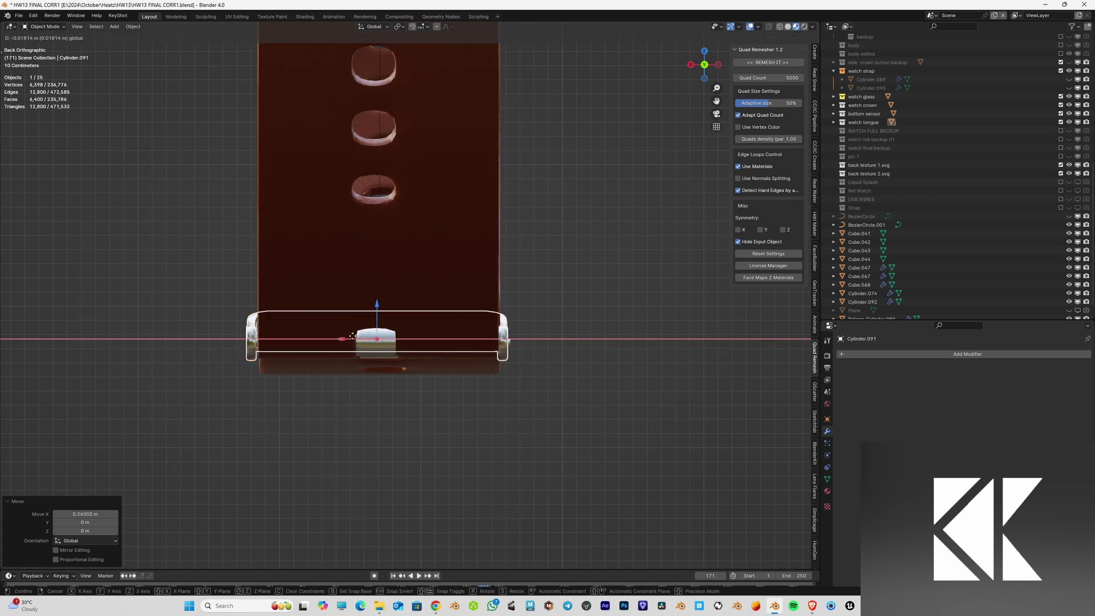
click(353, 337)
Step: Select the buckle tongue and adjust it with the Rotate tool to fit against the overlapping strap's holes
middle_drag(622, 327, 489, 263)
click(569, 521)
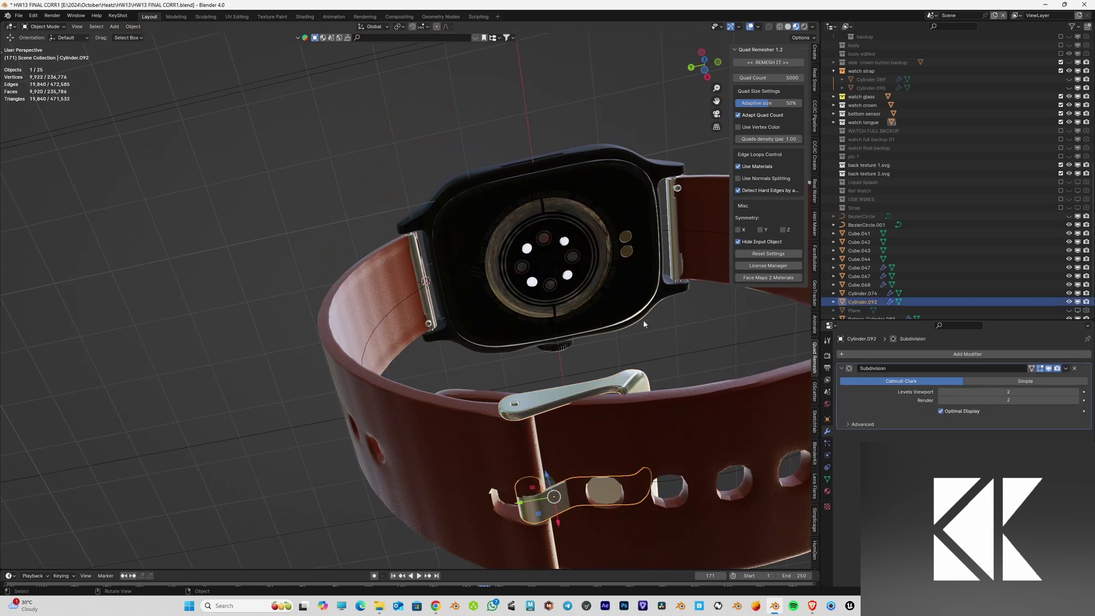
shift+middle_drag(461, 362, 202, 183)
key(t)
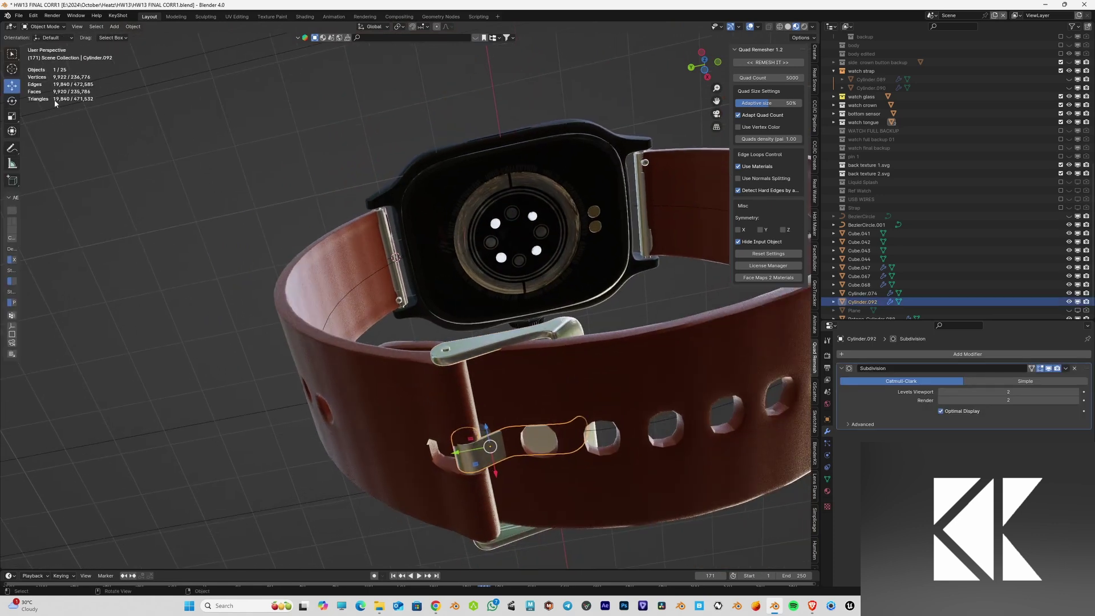
middle_drag(536, 423, 541, 447)
drag(507, 464, 500, 463)
drag(536, 420, 530, 406)
mouse_move(530, 406)
middle_down()
mouse_move(567, 373)
mouse_move(577, 409)
mouse_move(554, 349)
mouse_move(562, 364)
mouse_move(526, 437)
mouse_move(551, 416)
mouse_move(527, 420)
middle_up()
Step: Select each of the two loose strap keeper loops in turn and view the watch from below
click(493, 385)
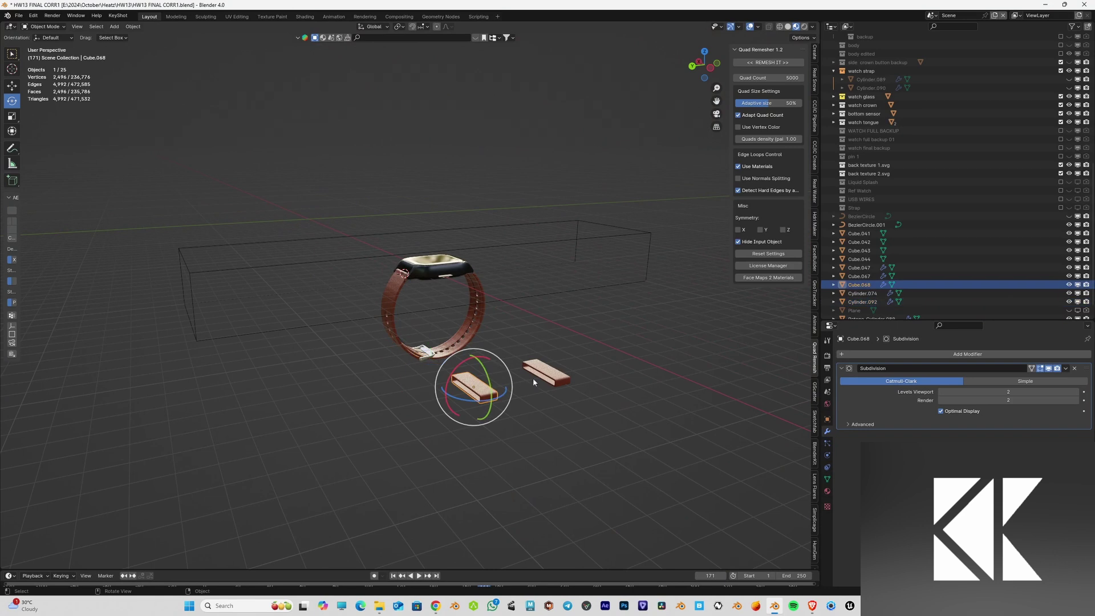
click(552, 373)
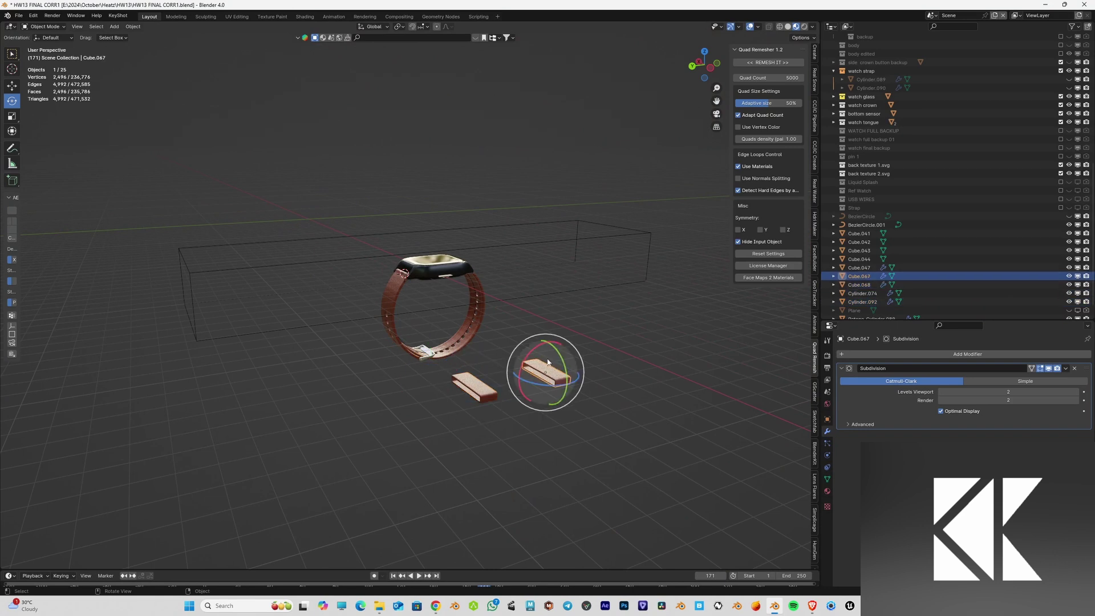
middle_drag(552, 374, 526, 334)
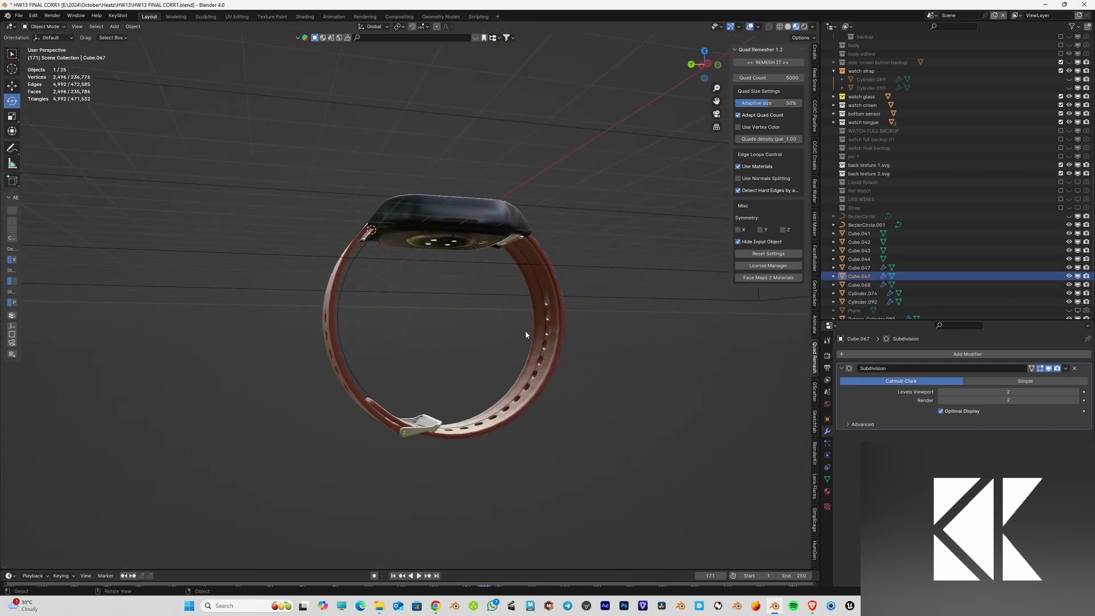
Step: In the left view, try scaling BezierCircle.001 down to about 0.91 to change the buckle-side strap's bend
click(544, 294)
alt+middle_drag(554, 296, 544, 308)
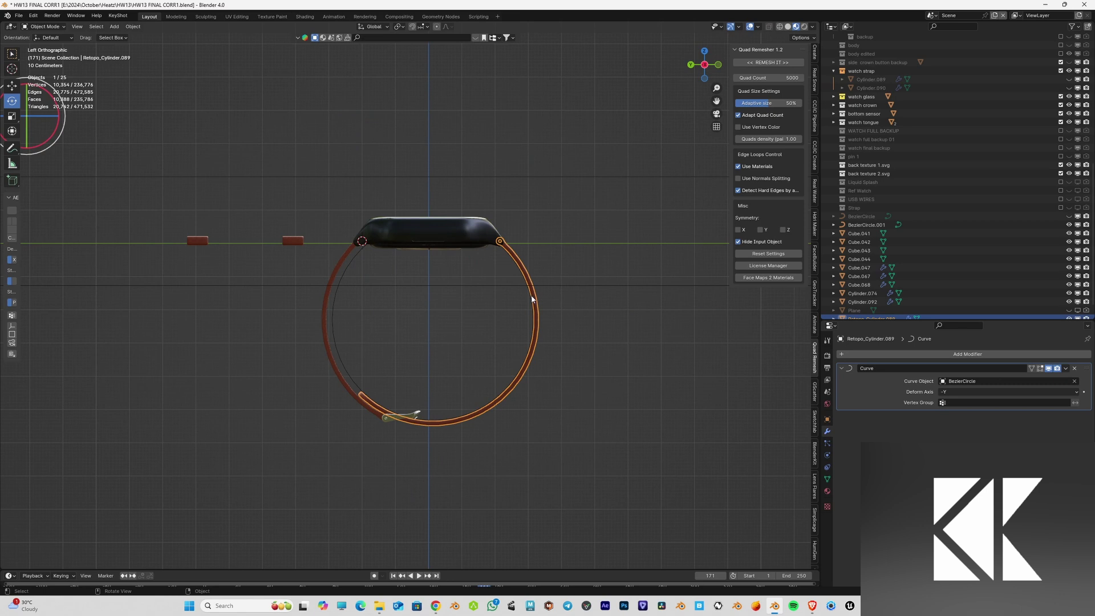
click(532, 299)
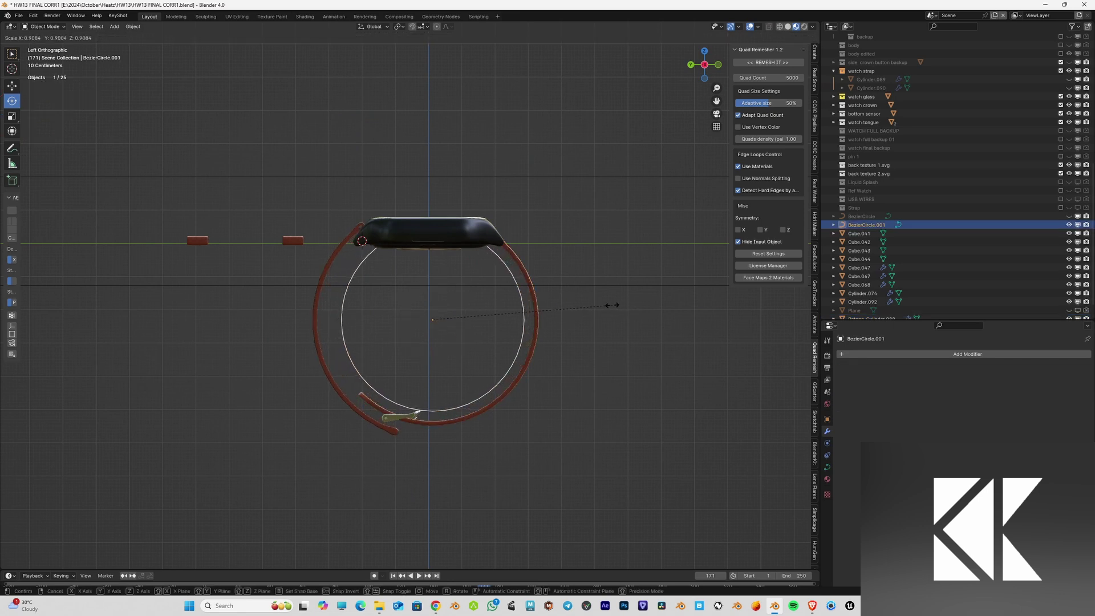
middle_drag(611, 308, 553, 308)
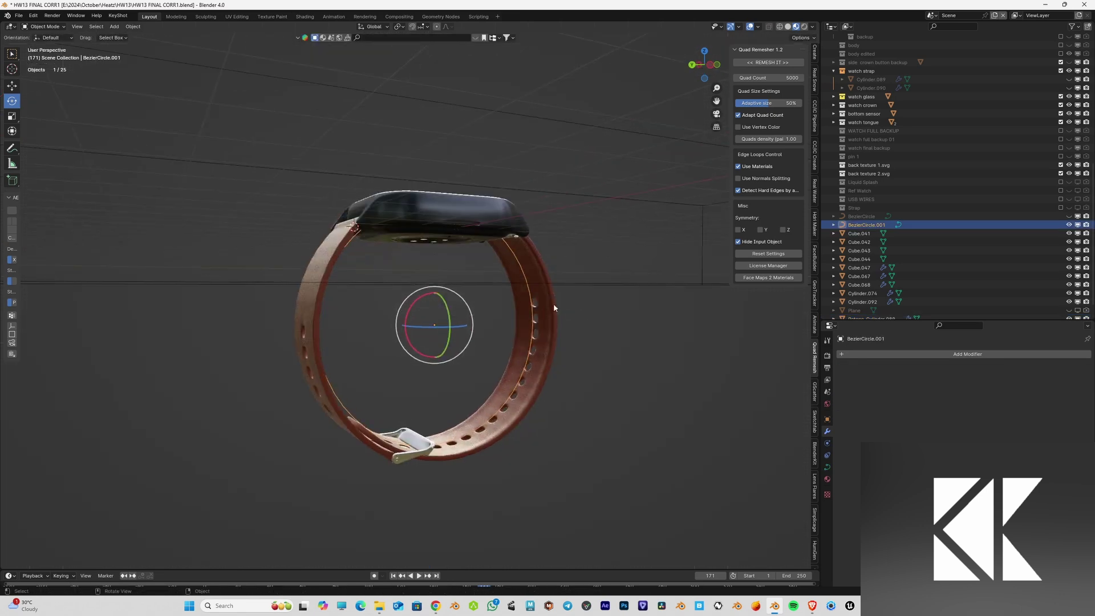
Step: Hide BezierCircle.001 in the viewport and renders and make BezierCircle visible
drag(1069, 225, 1086, 225)
click(1070, 216)
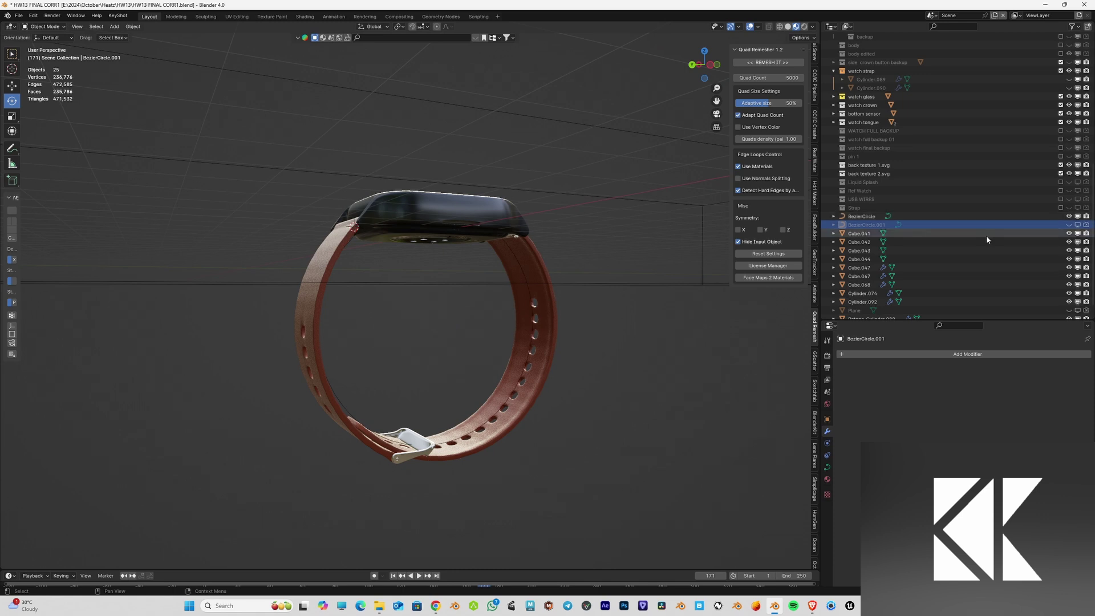
Step: Select the strap piece with the long row of holes and try scaling it up to about 1.22
click(529, 273)
key(s)
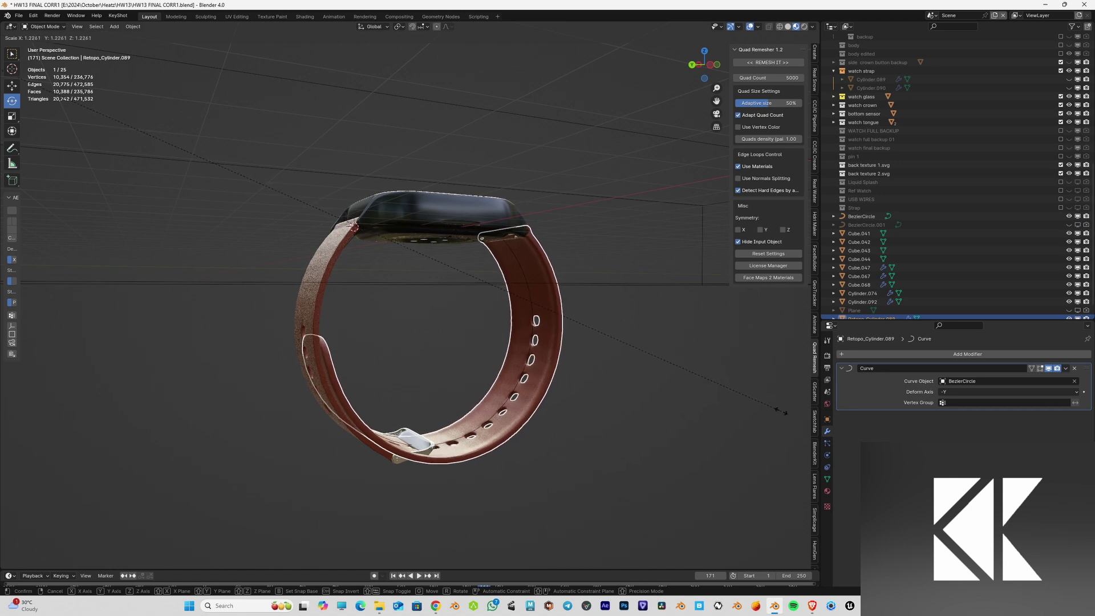
click(641, 349)
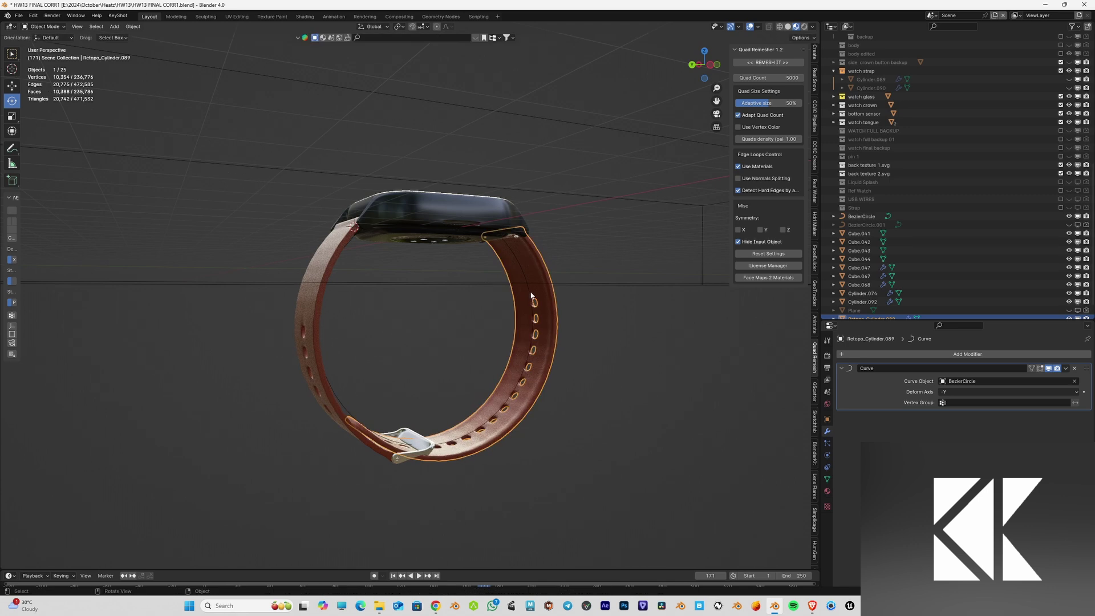
Step: Scale BezierCircle down to about 0.84 to change the bend of the strap with the long row of holes
click(530, 297)
key(s)
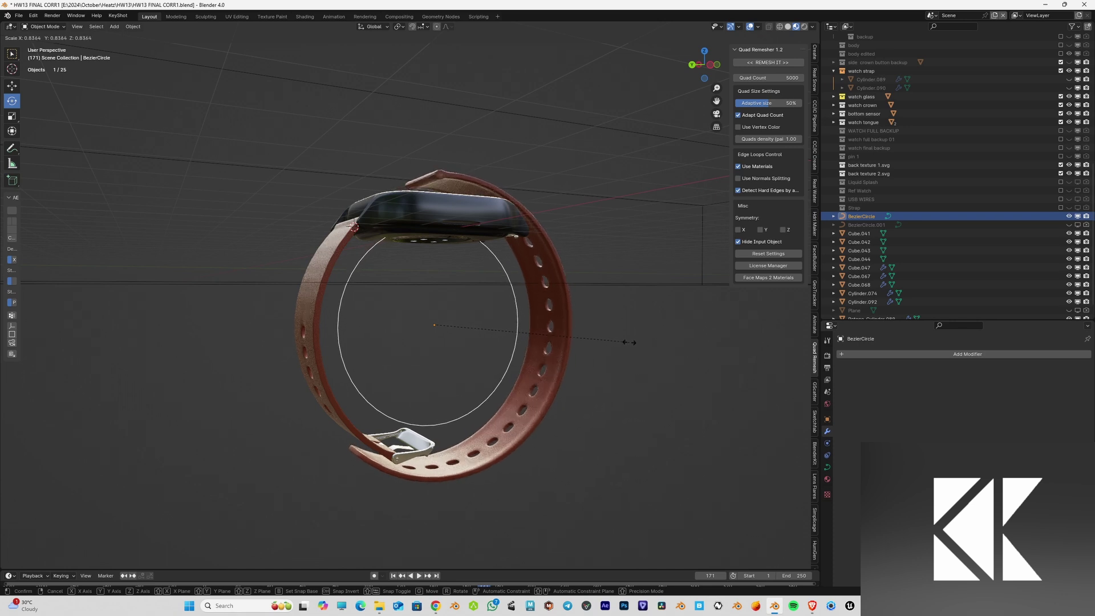
click(629, 343)
Step: Move the many-holed strap -2.007 m in Y and -0.513 m in Z onto its lug, and make BezierCircle.001 visible instead of BezierCircle
key(ctrl+KP_3)
click(583, 342)
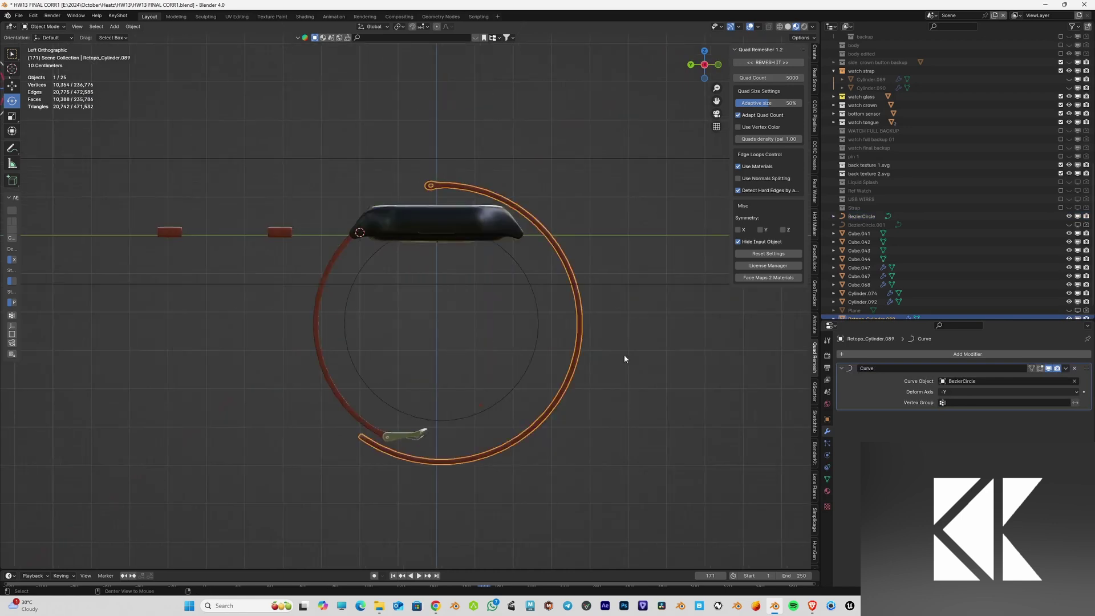
key(g)
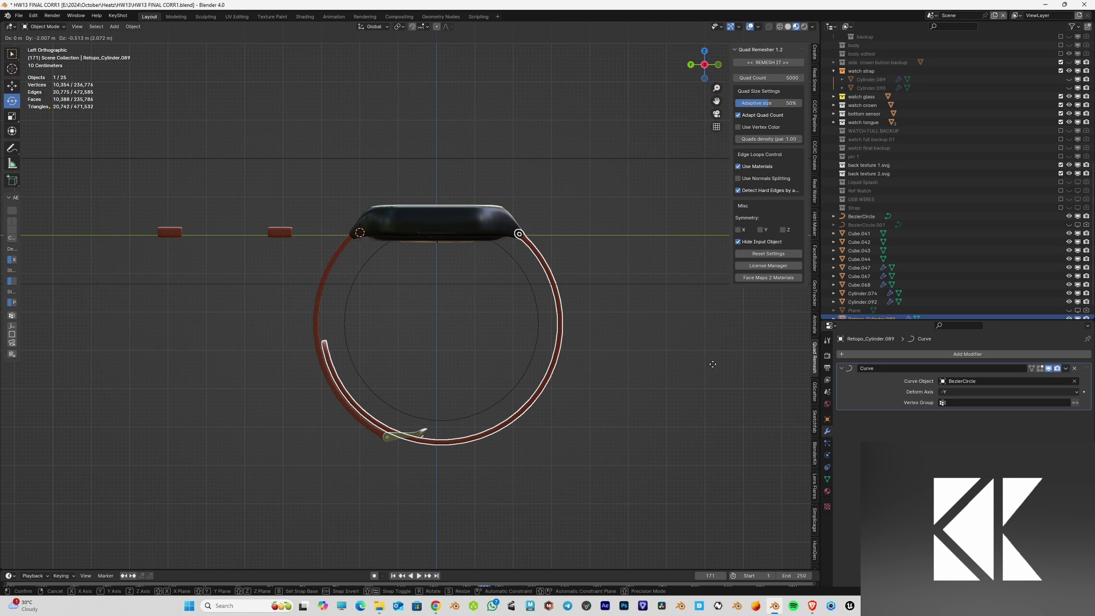
click(713, 364)
middle_drag(658, 398, 474, 380)
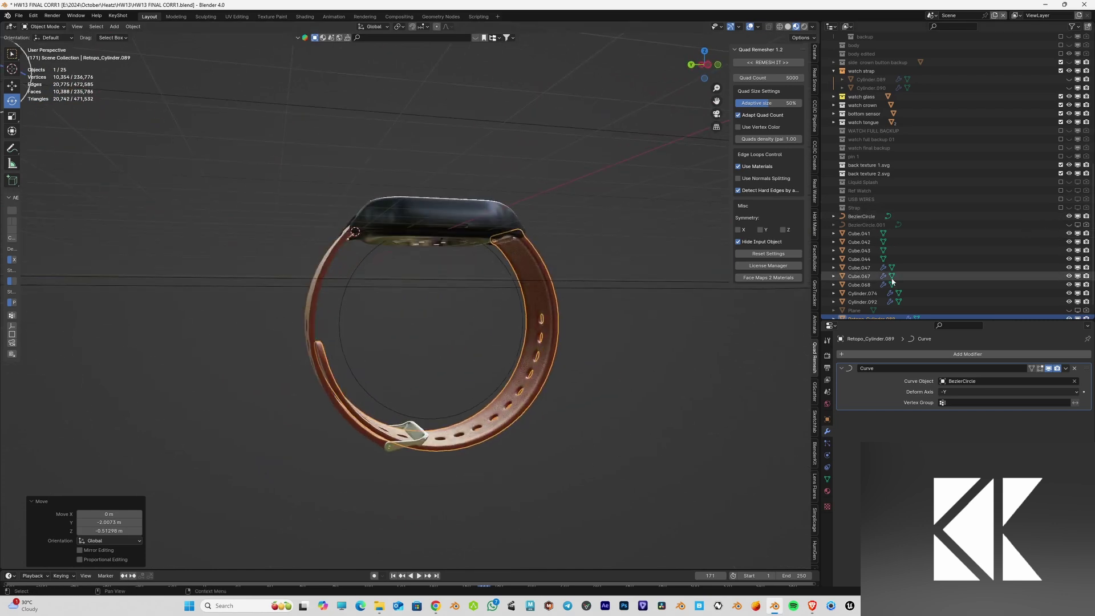
click(1070, 217)
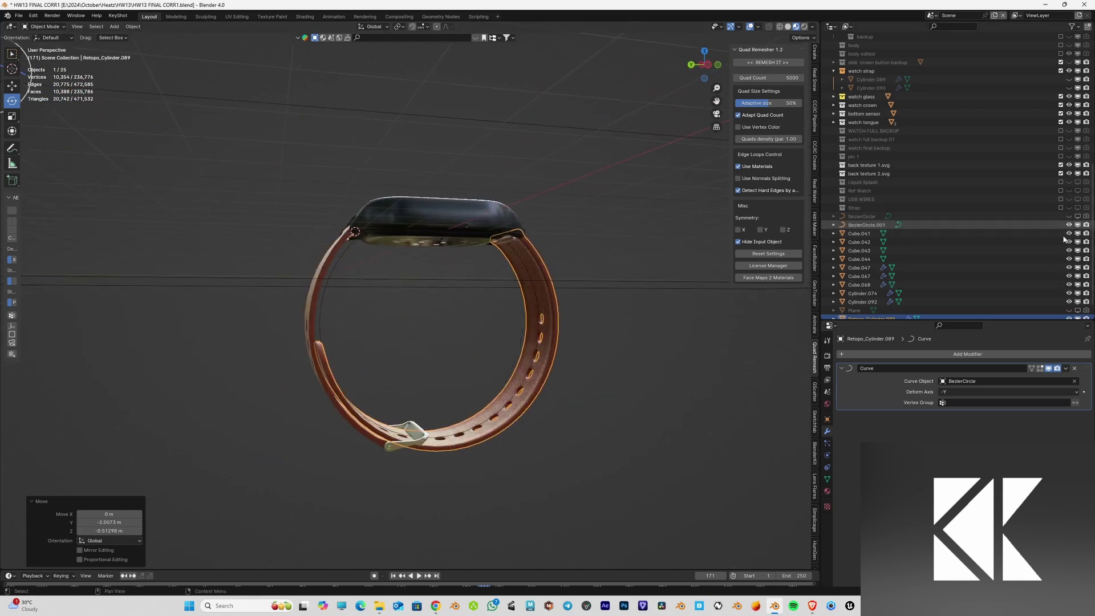
Step: In the left view, try scaling BezierCircle.001 up to 1.124 to change the buckle-side strap's bend
click(323, 298)
key(KP_1)
key(ctrl+KP_3)
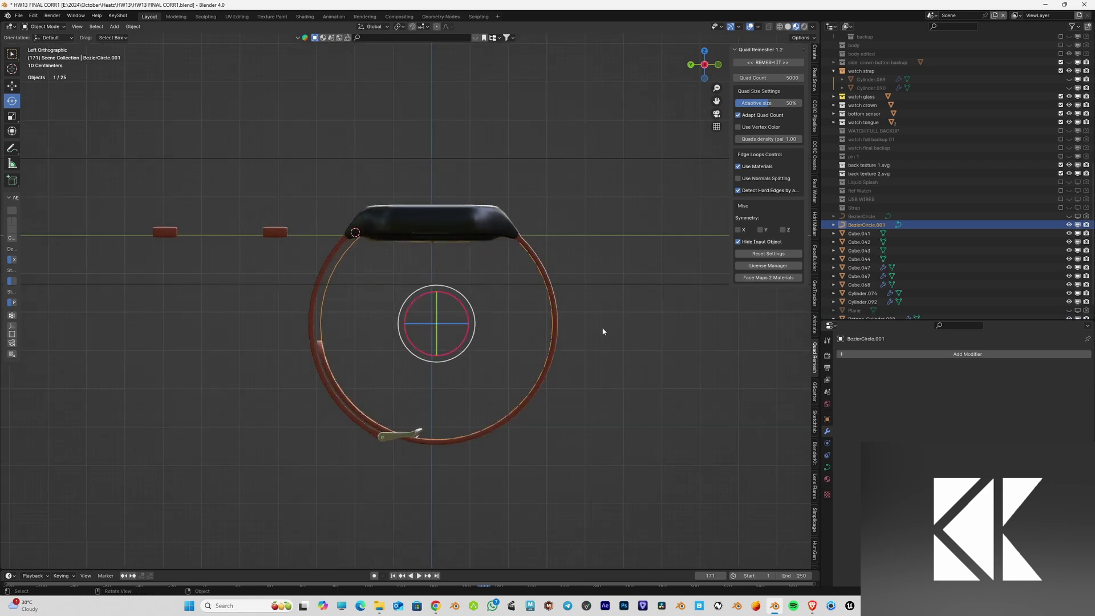
key(s)
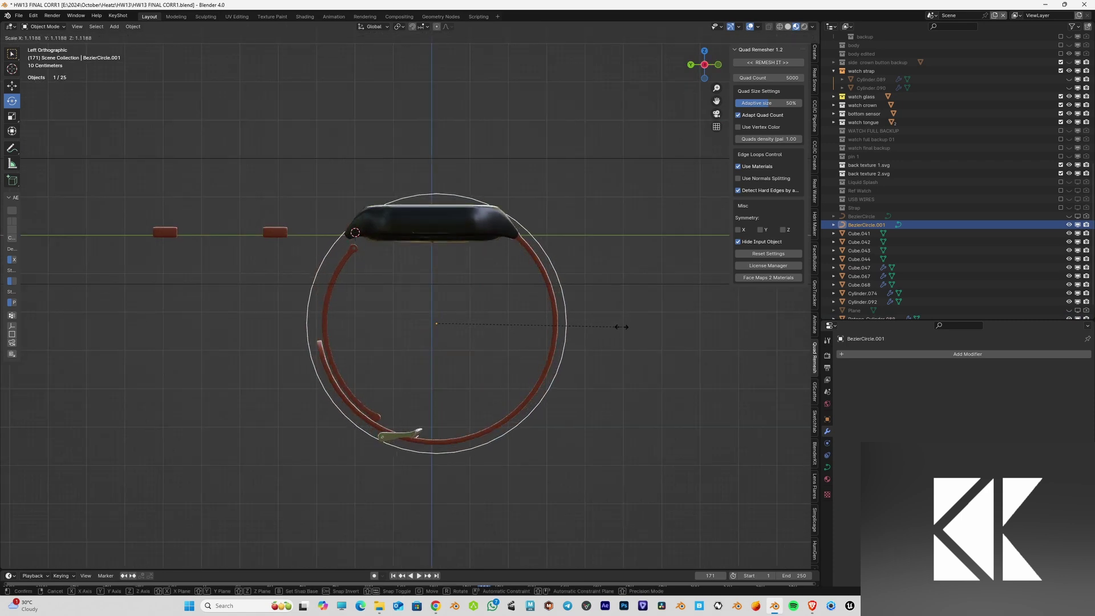
click(623, 327)
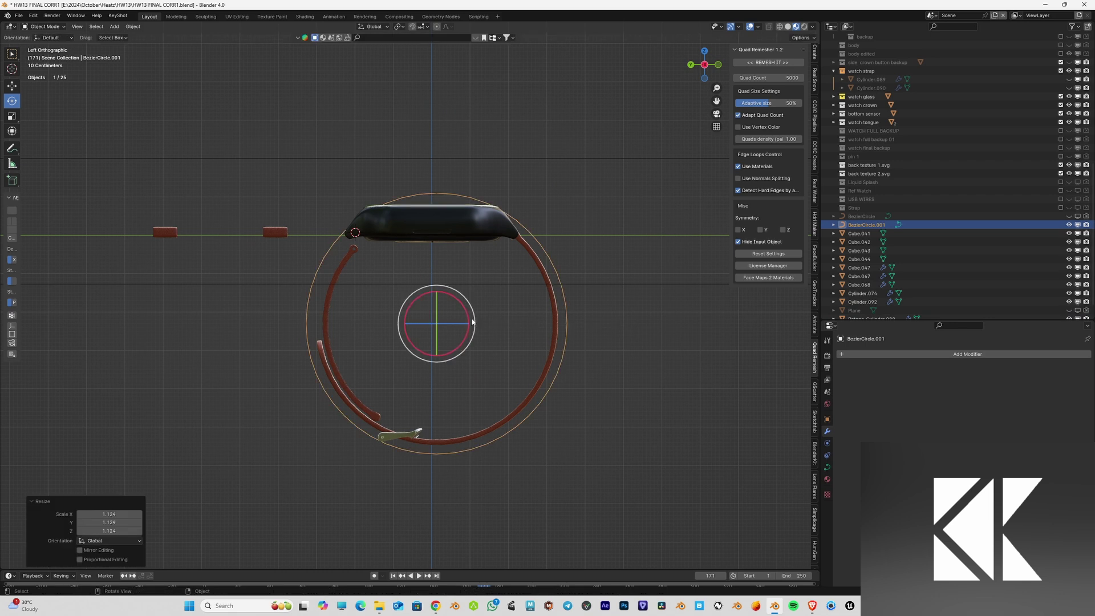
Step: Try moving the buckle-side strap -0.178 m in Y and 0.379 m in Z to its lug, and try rotating it slightly
click(336, 275)
key(g)
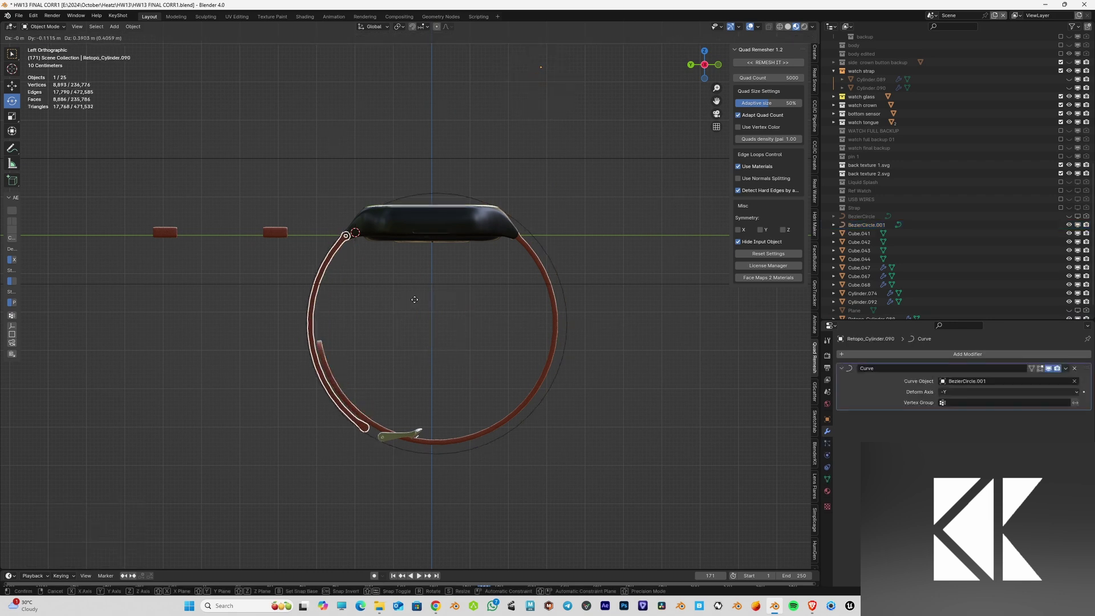
click(418, 303)
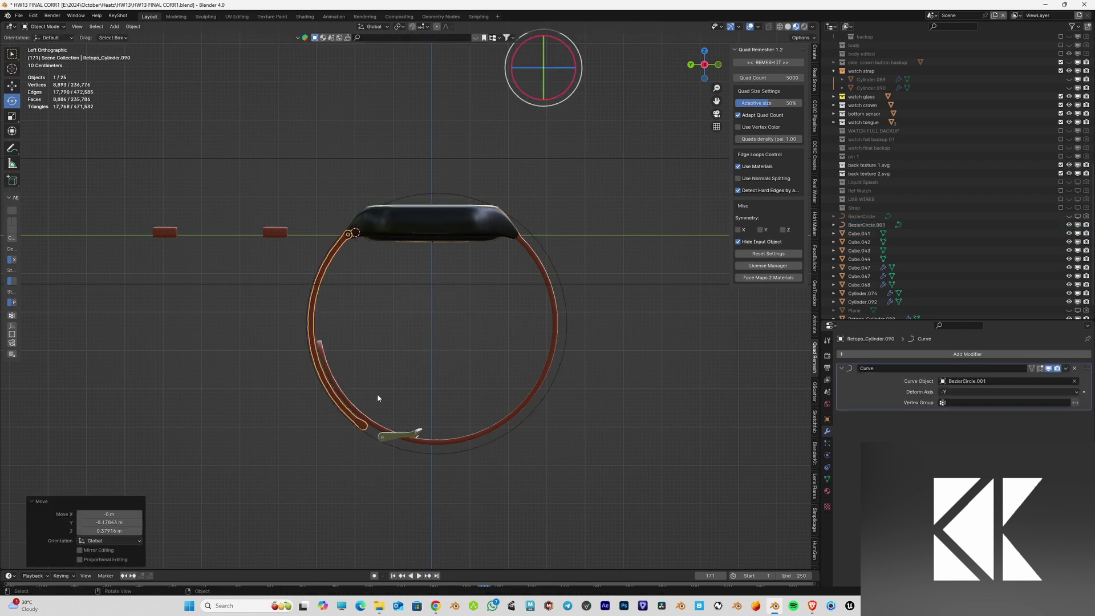
key(r)
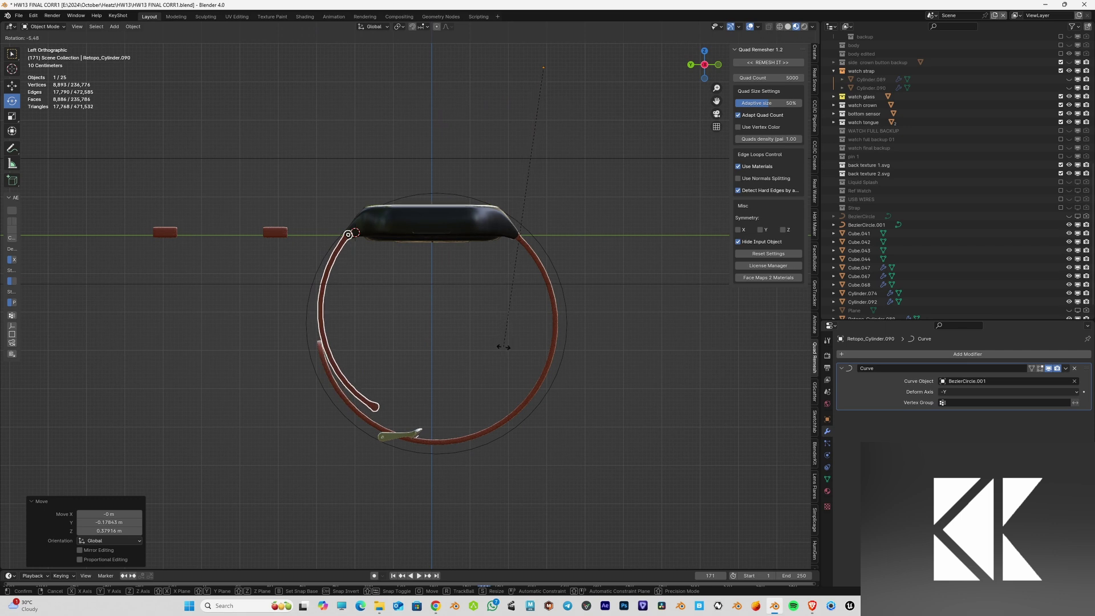
right_click(503, 347)
Step: Undo the buckle-side strap's move and the last scaling of BezierCircle.001
middle_drag(479, 362, 526, 305)
key(ctrl+z)
key(ctrl+z)
key(ctrl+z)
Step: Lower the strap with the long row of holes by about 0.045 m along Z
click(526, 304)
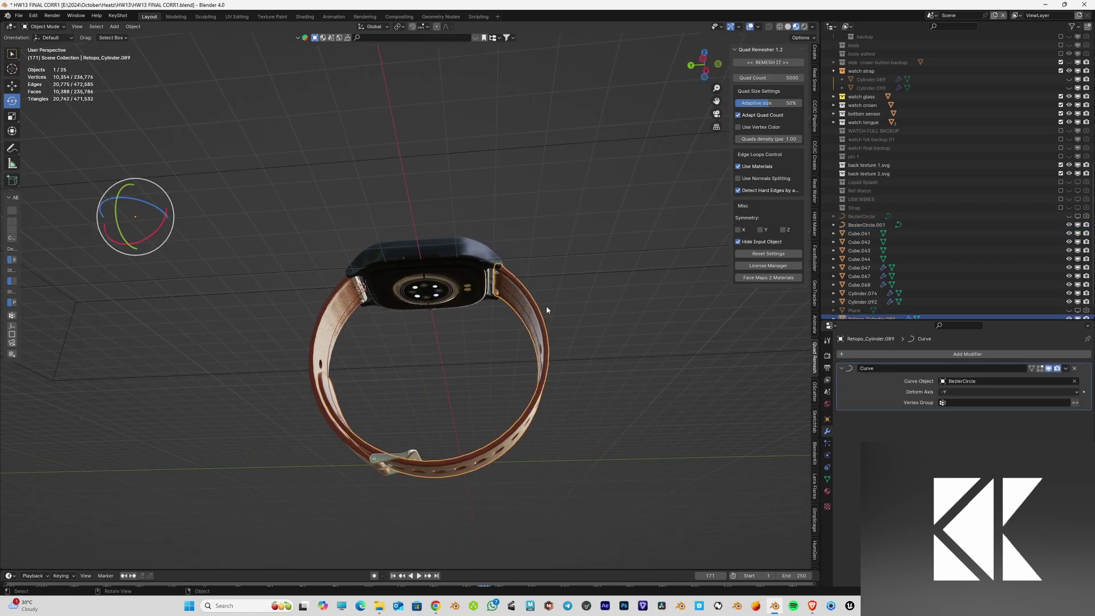
key(g)
key(y)
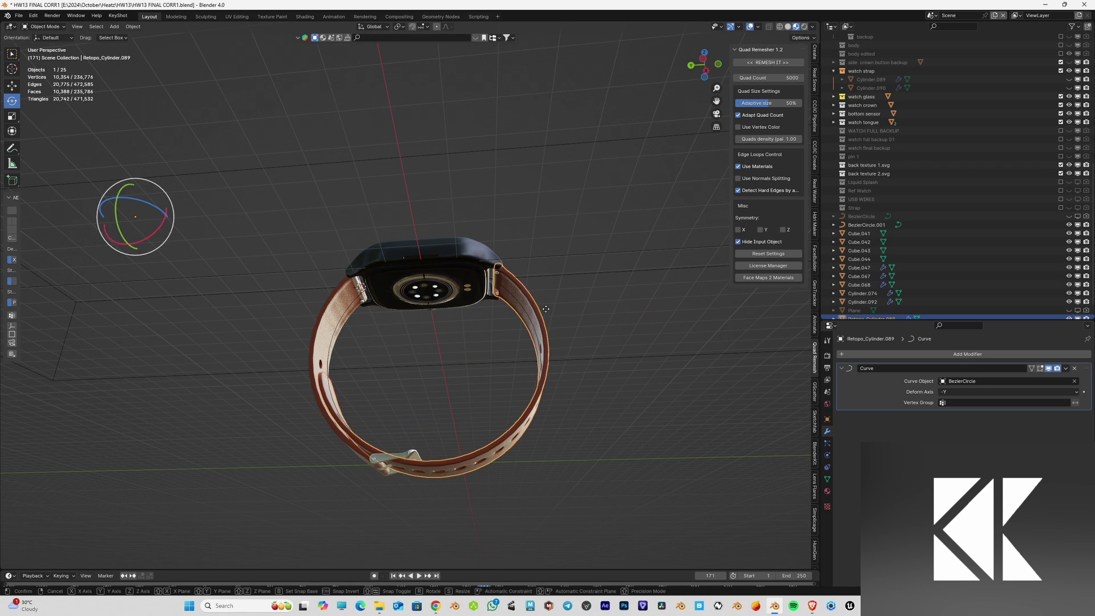
key(z)
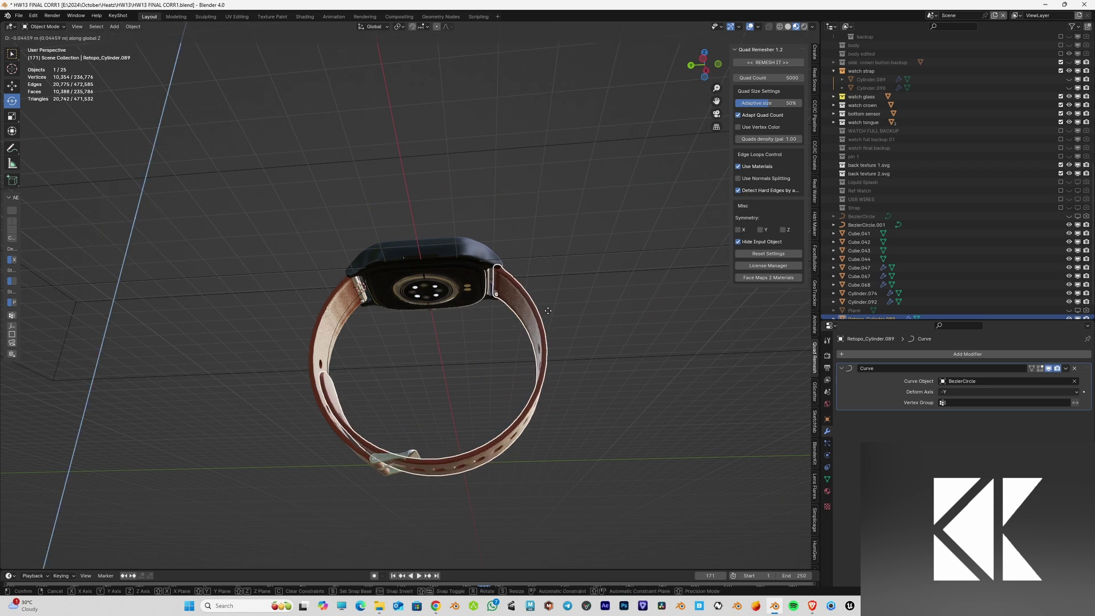
Step: Adjust the buckle-side strap's position along Y and Z so that its end fits the watch lug
click(385, 302)
click(394, 320)
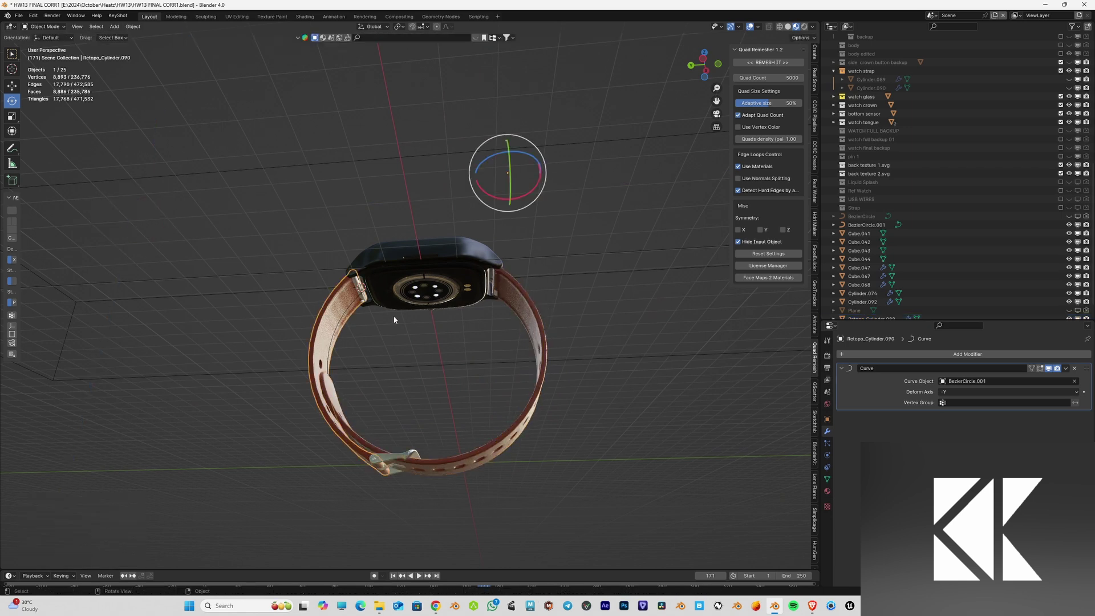
key(g)
key(y)
click(392, 316)
key(g)
key(z)
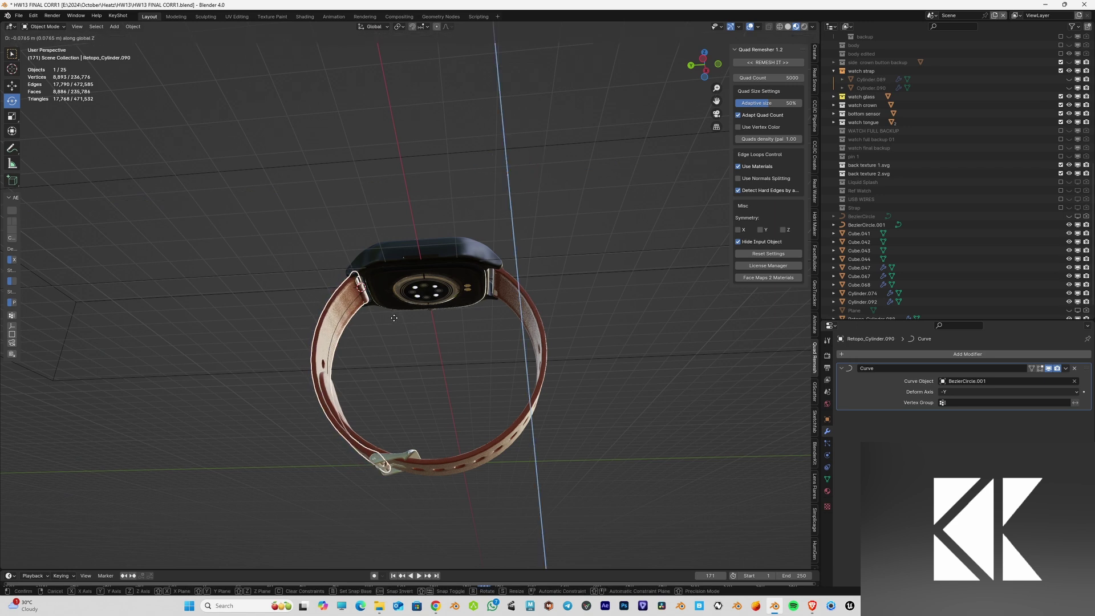
click(394, 318)
middle_drag(396, 315, 360, 378)
key(g)
key(z)
click(477, 370)
Step: Raise the strap with the long row of holes about 0.092 m along Z and save the file
click(645, 313)
key(g)
key(z)
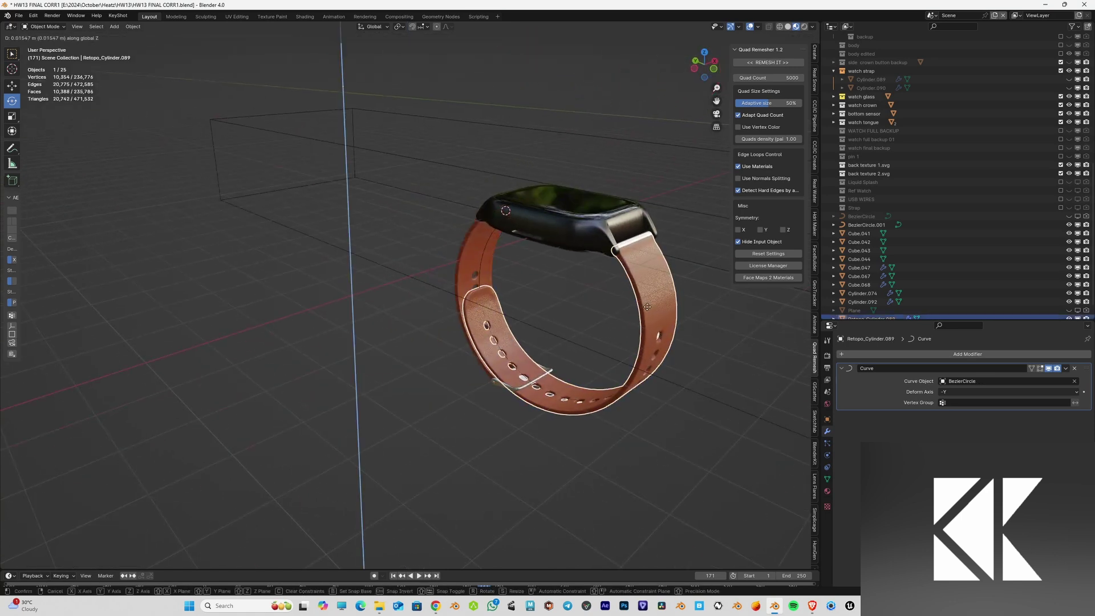
click(643, 303)
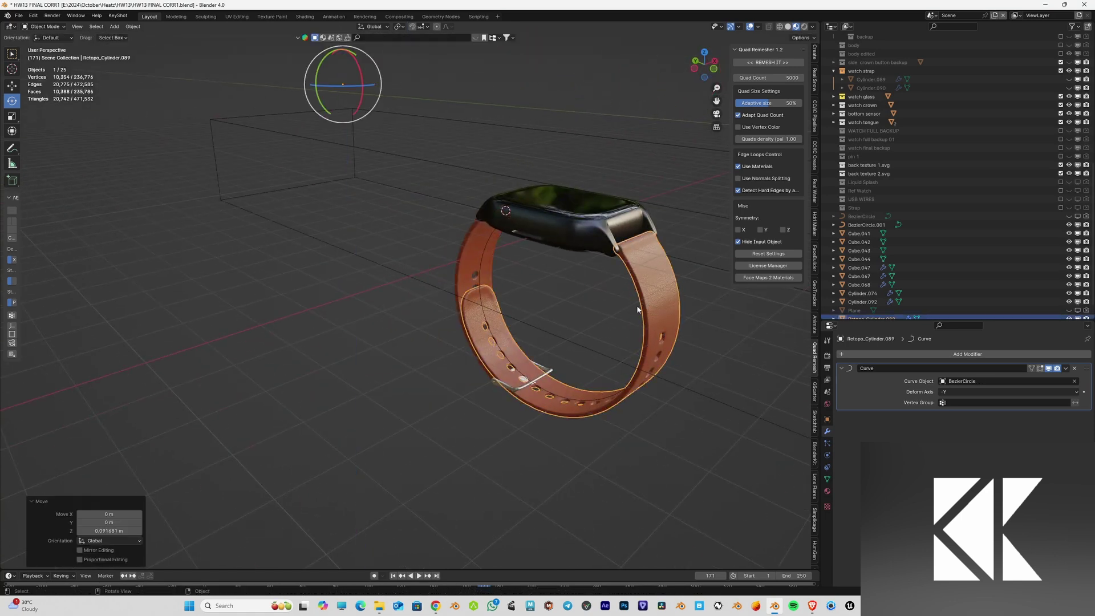
middle_drag(644, 304, 536, 371)
key(ctrl+s)
Step: Apply the Curve modifier on the buckle-side strap and on the strap with the long row of holes
scroll(519, 366, up, 2)
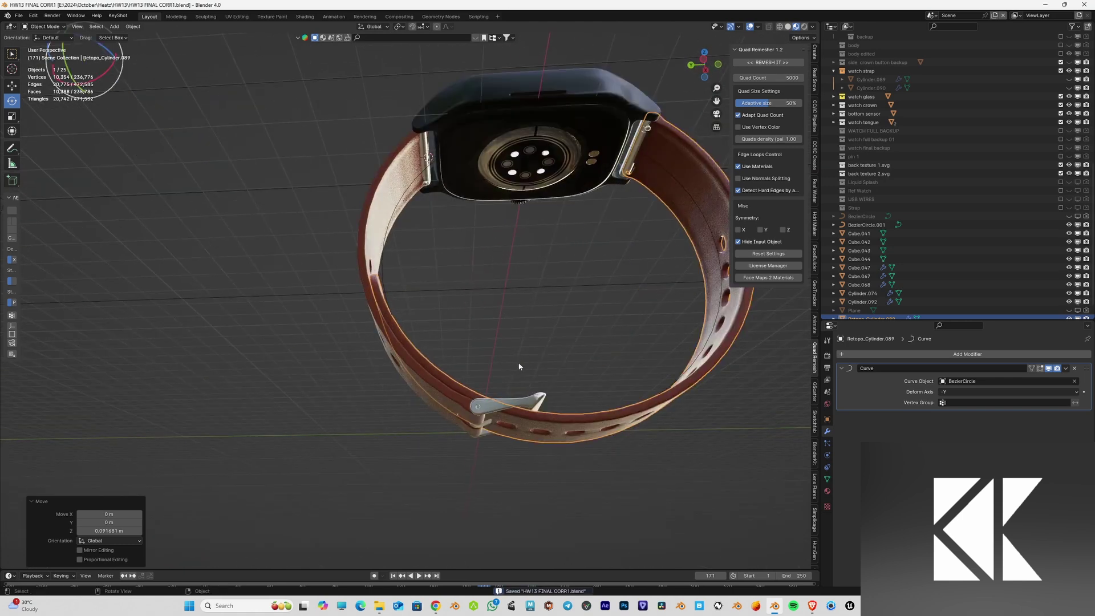
click(452, 399)
middle_drag(453, 400, 448, 408)
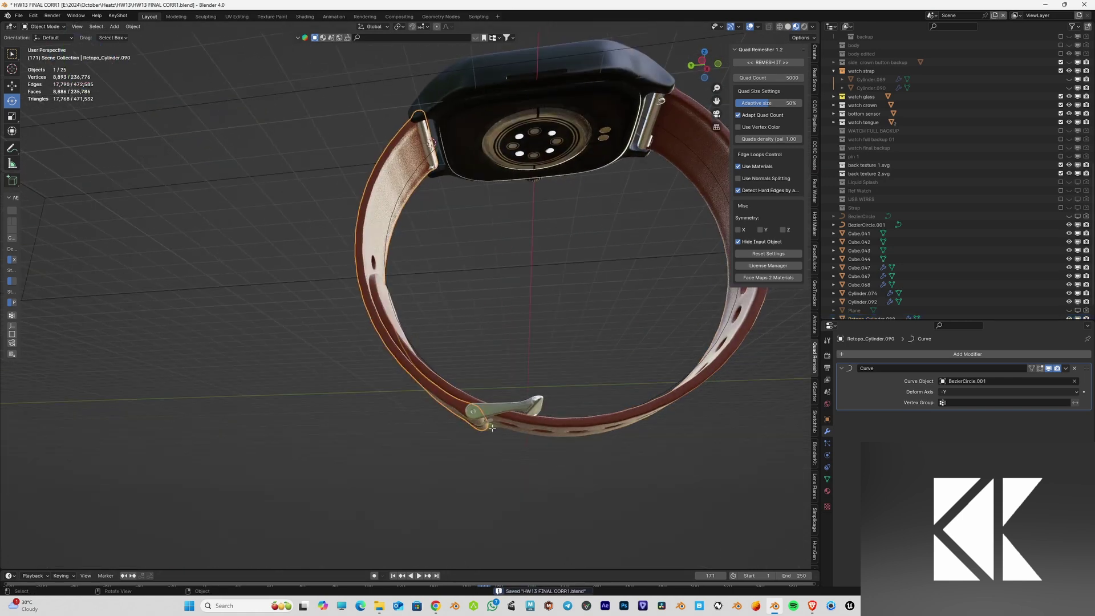
key(Tab)
key(Tab)
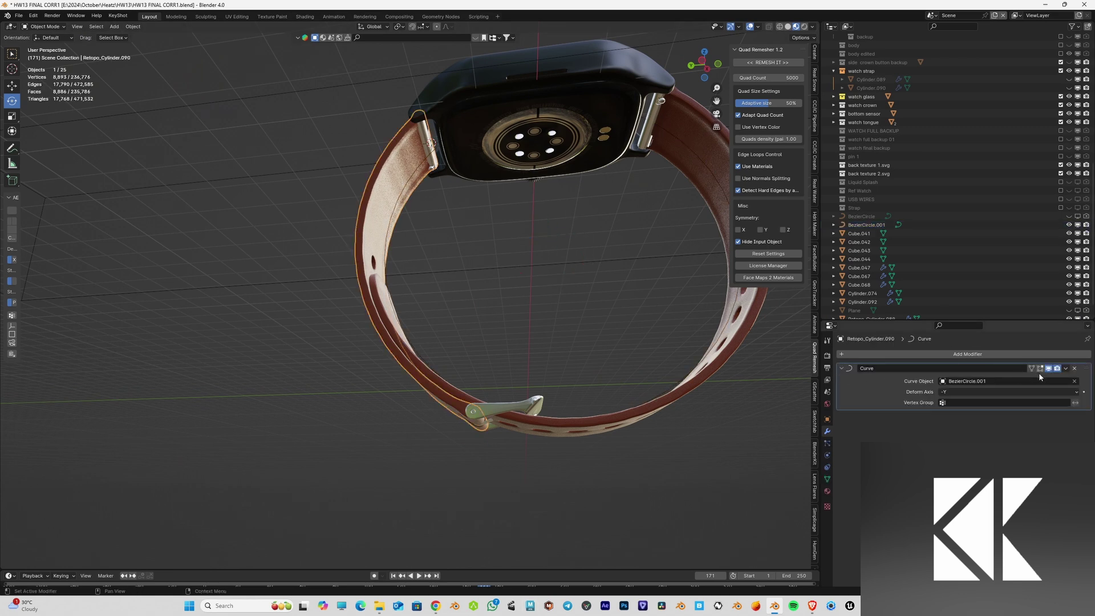
click(1066, 369)
click(1021, 381)
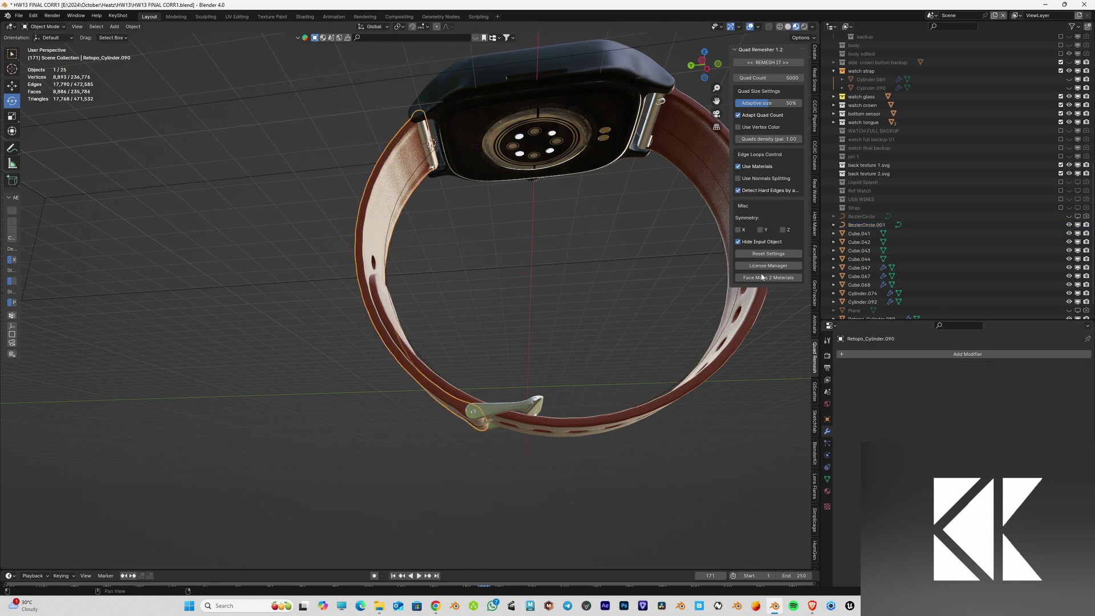
click(743, 308)
click(1066, 368)
click(1021, 381)
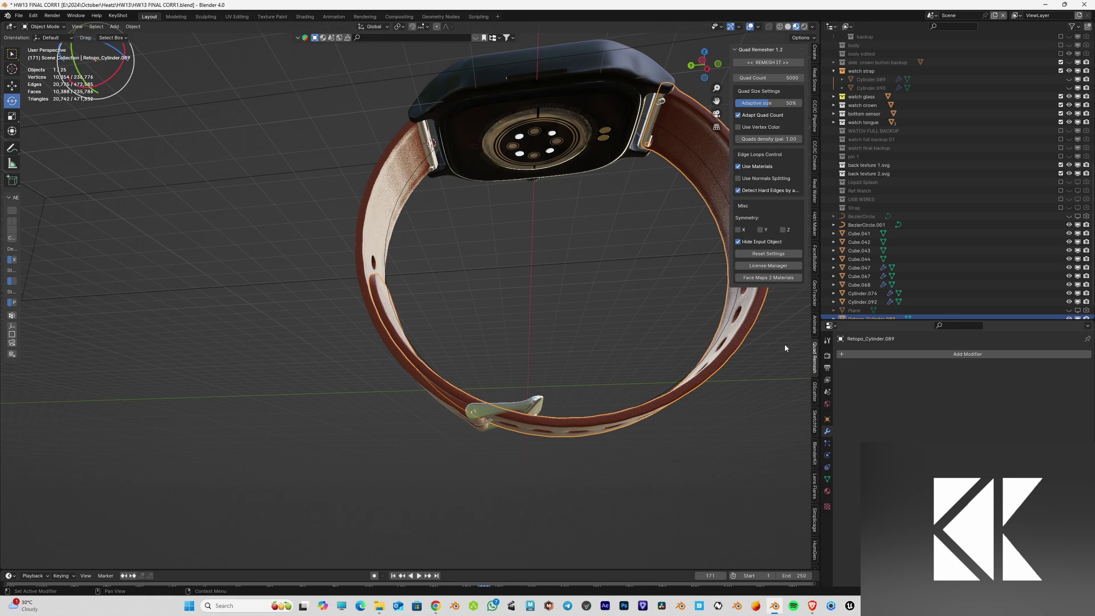
Step: In Edit Mode with X-ray on, select the buckle-end vertices of the buckle-side strap from the left view
click(376, 233)
key(Tab)
middle_drag(489, 450, 428, 442)
click(768, 26)
alt+middle_drag(542, 283, 482, 284)
key(ctrl+KP_3)
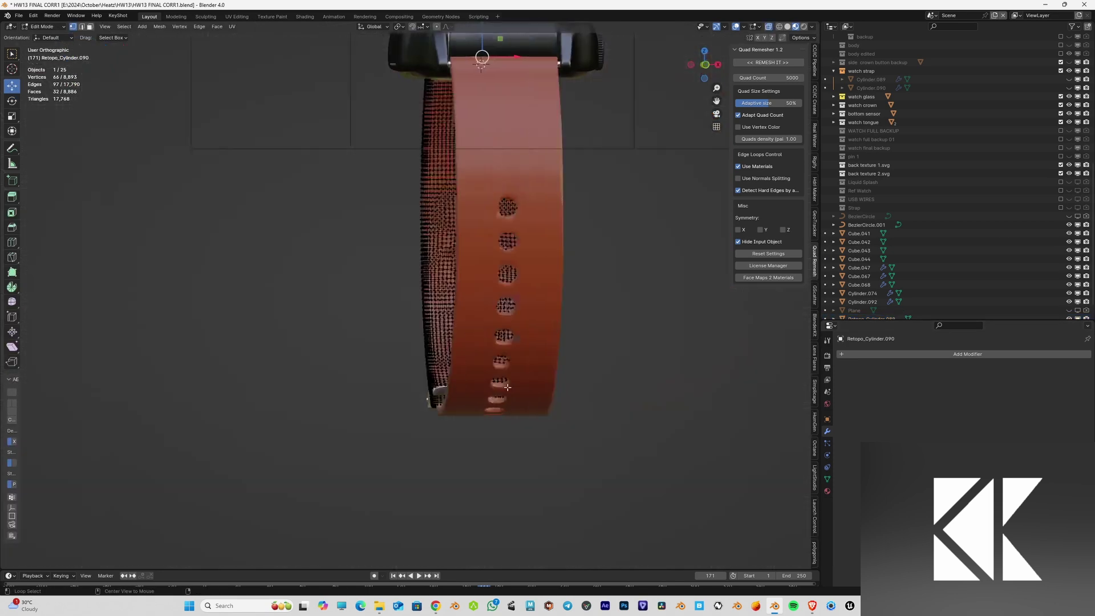
drag(513, 471, 435, 342)
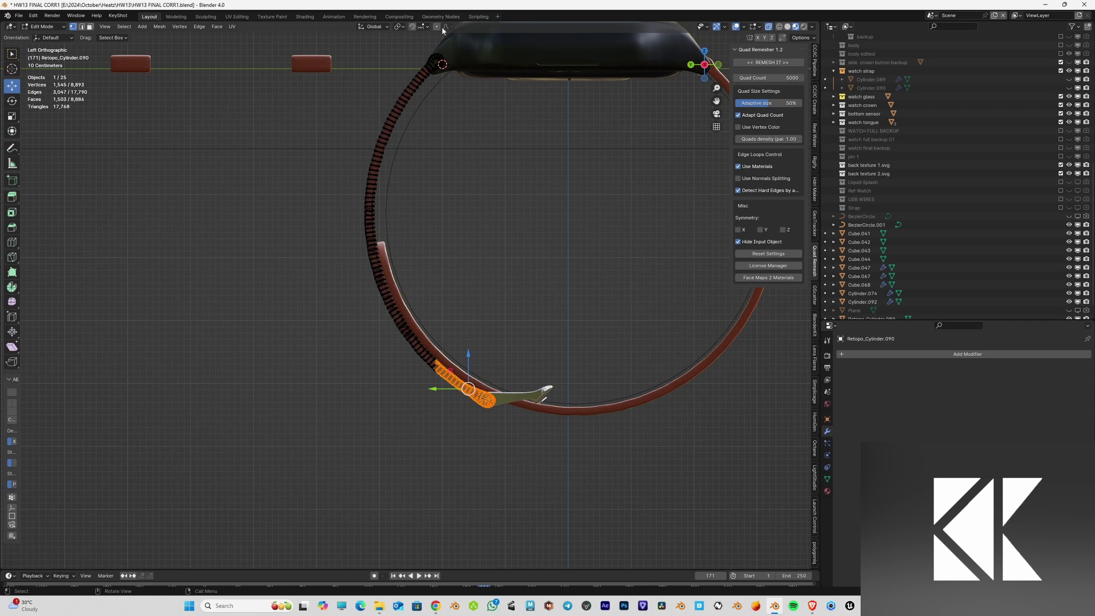
Step: With proportional editing enlarged to about 5.56 m, move the selected strap end -0.353 m in Y and 0.319 m in Z
key(s)
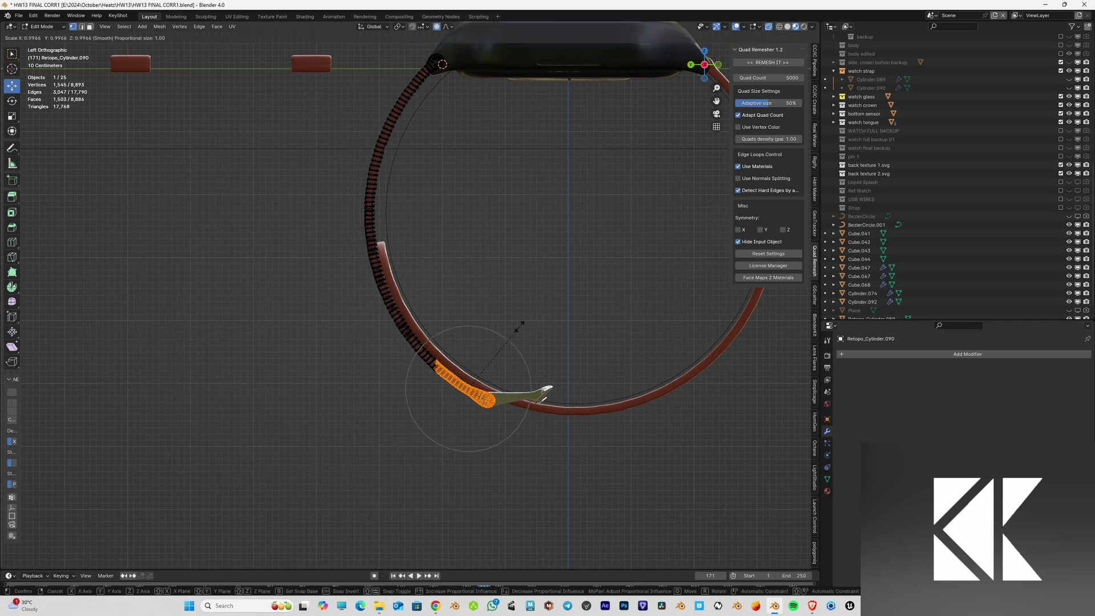
click(519, 327)
key(g)
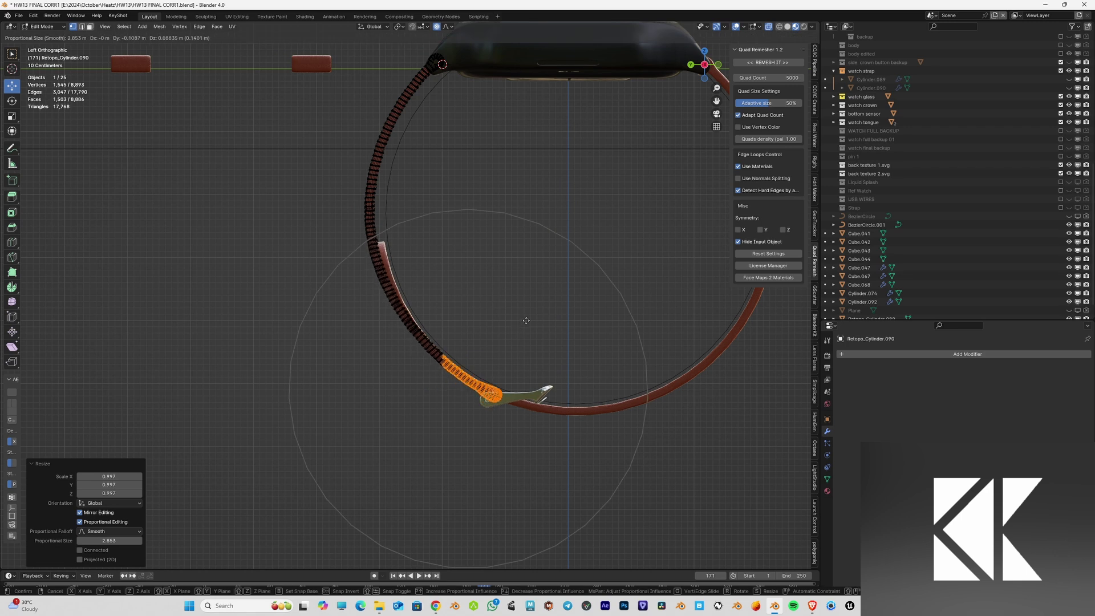
right_click(527, 321)
key(s)
scroll(527, 320, down, 1)
scroll(526, 320, down, 2)
click(527, 320)
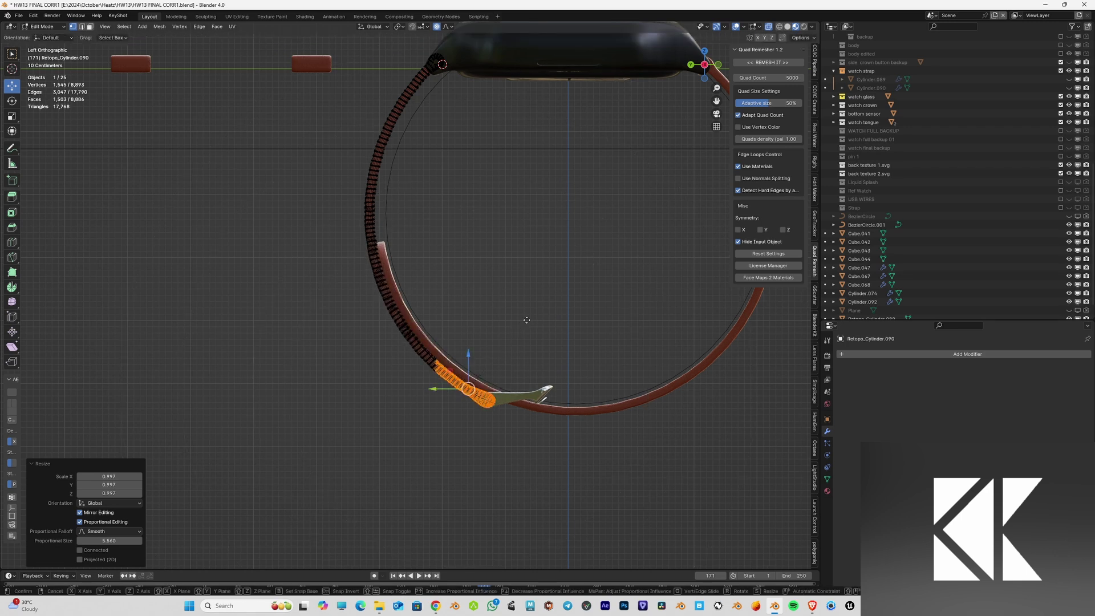
key(g)
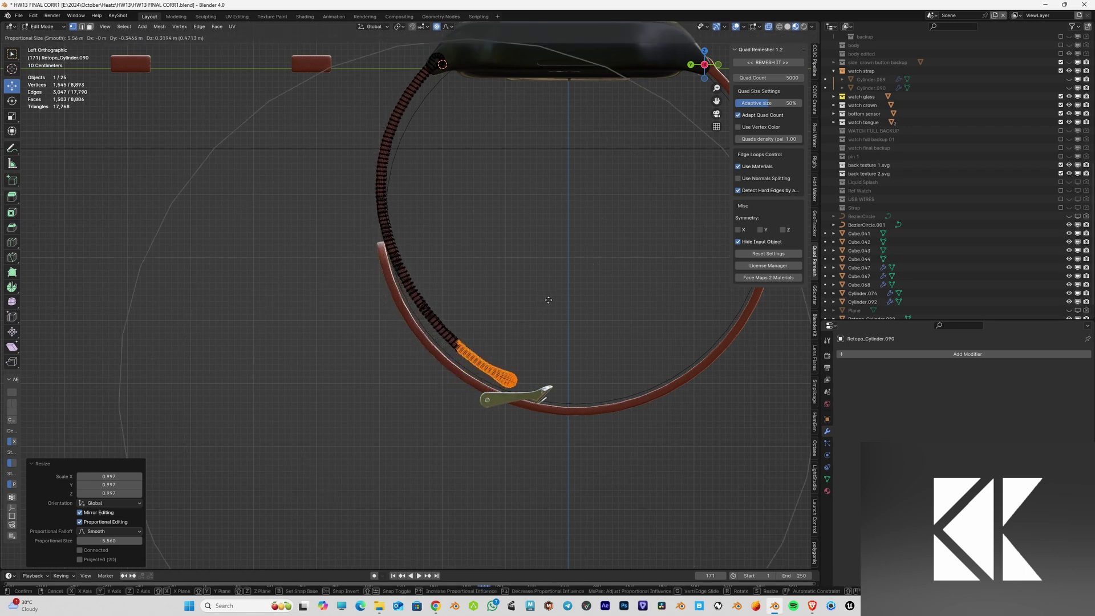
click(548, 300)
Step: Reduce the proportional size to about 1.77 m, shift the strap end about 0.04 m in Y and -0.05 m in Z, and leave Edit Mode
key(s)
scroll(543, 326, up, 6)
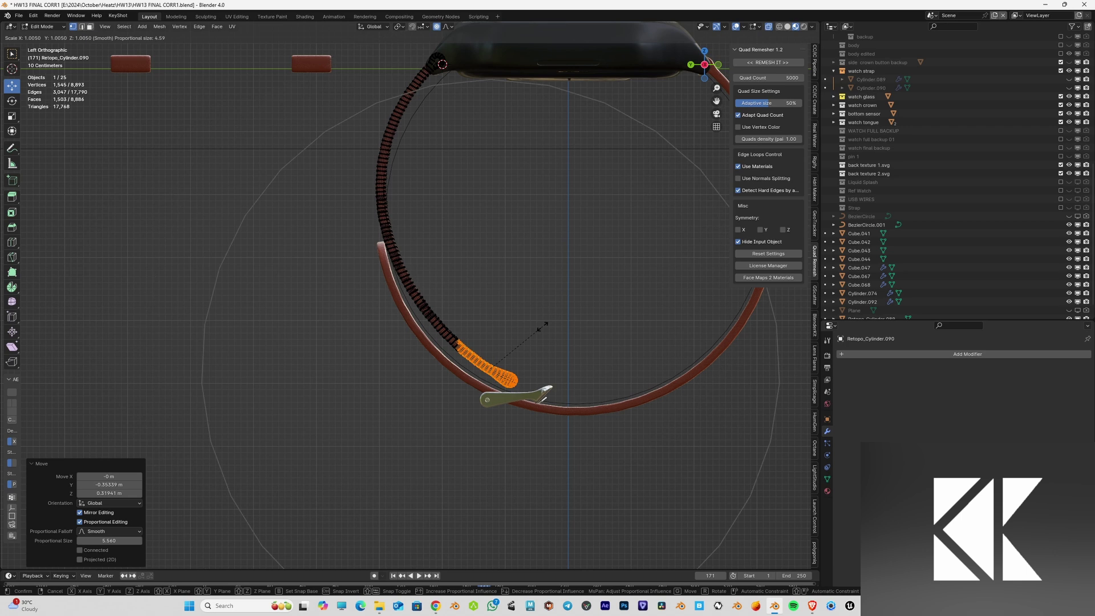
scroll(543, 325, up, 6)
click(539, 329)
key(g)
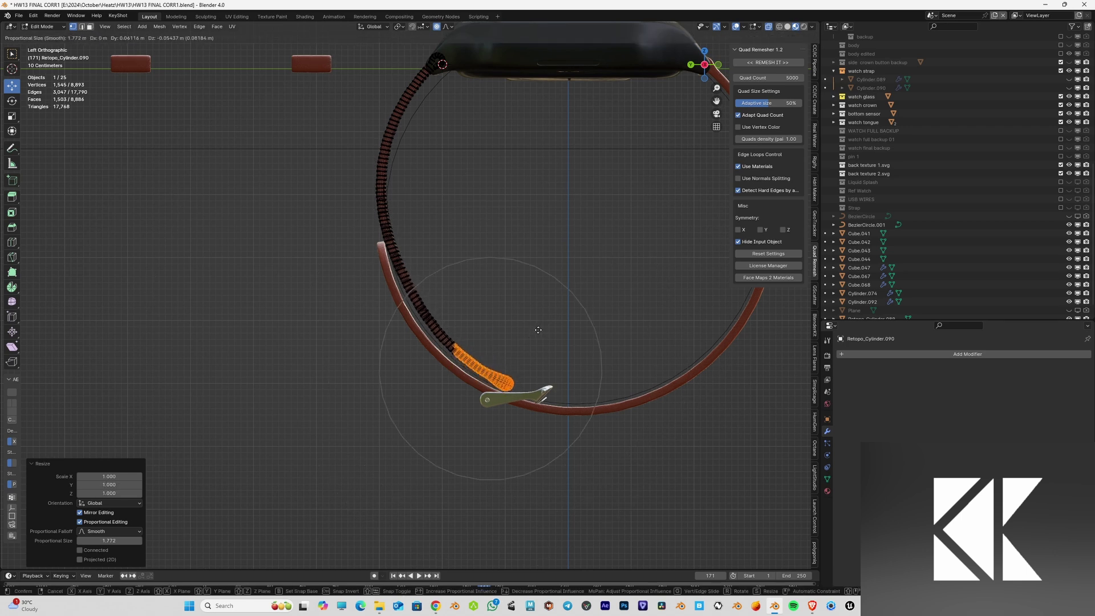
click(539, 332)
key(Tab)
Step: Select the buckle frame and its Cylinder.093 part, and move both -0.30 m in Y and 0.243 m in Z to the strap end
middle_drag(539, 332, 552, 389)
click(522, 369)
scroll(522, 371, up, 2)
key(ctrl+KP_3)
scroll(553, 392, down, 6)
key(g)
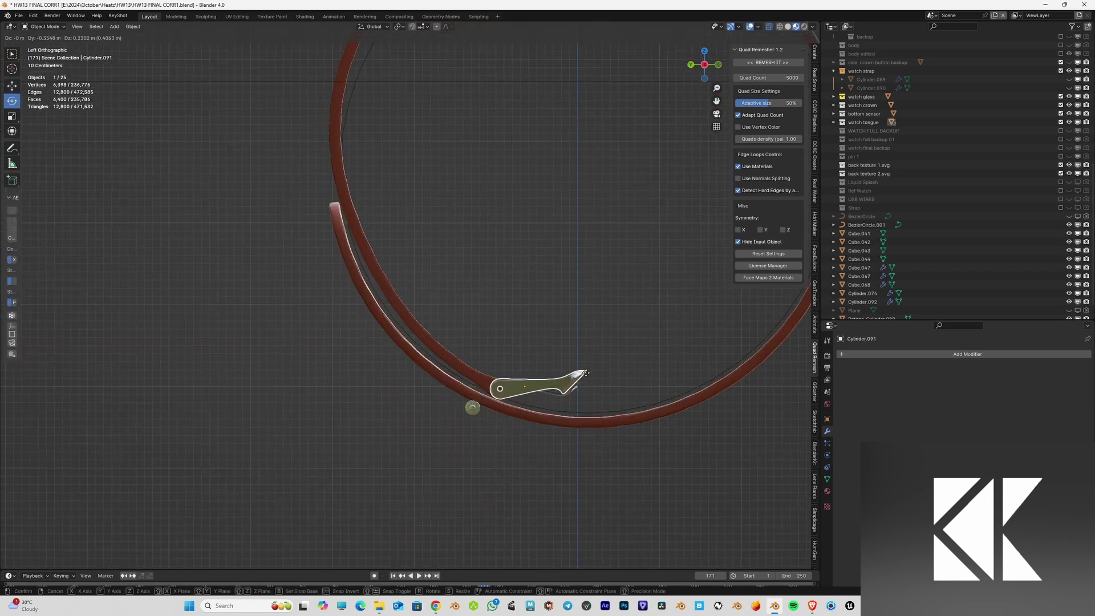
right_click(580, 372)
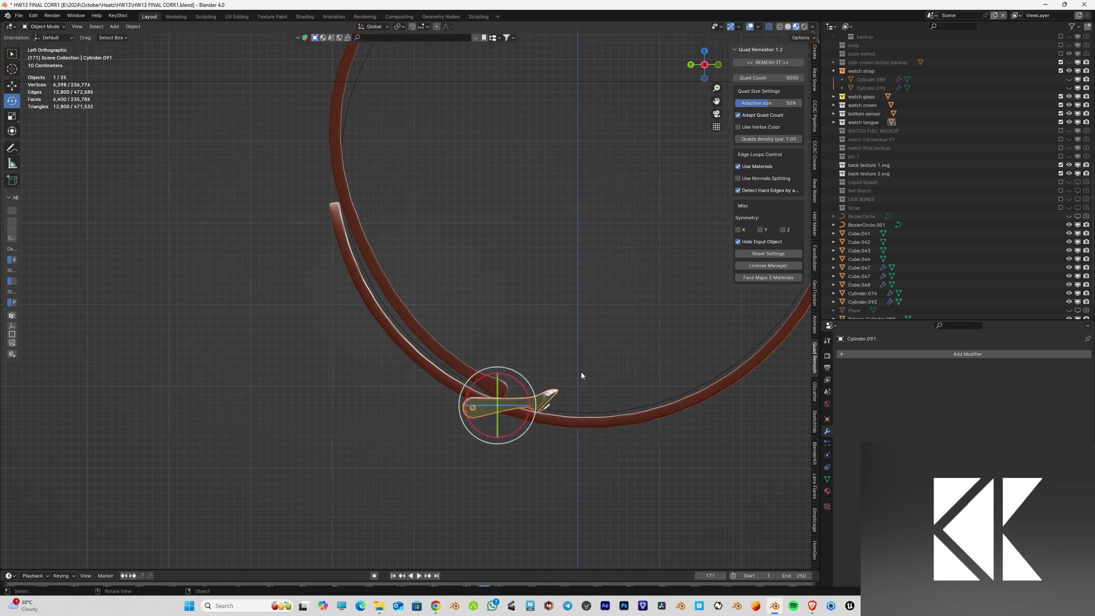
middle_drag(536, 388, 619, 378)
shift+click(557, 409)
key(ctrl+KP_3)
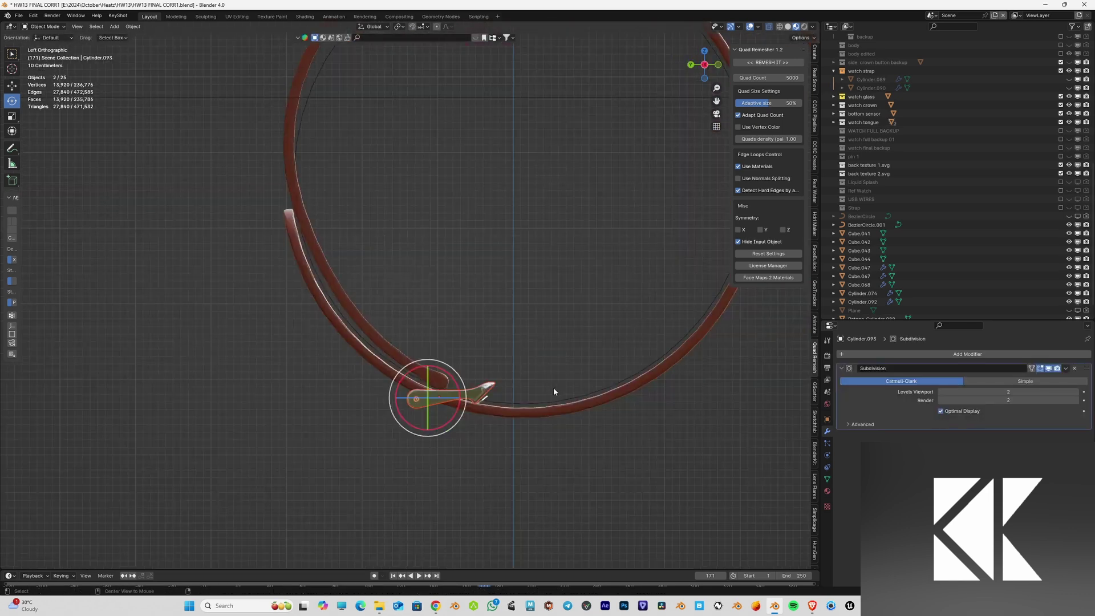
key(g)
click(557, 373)
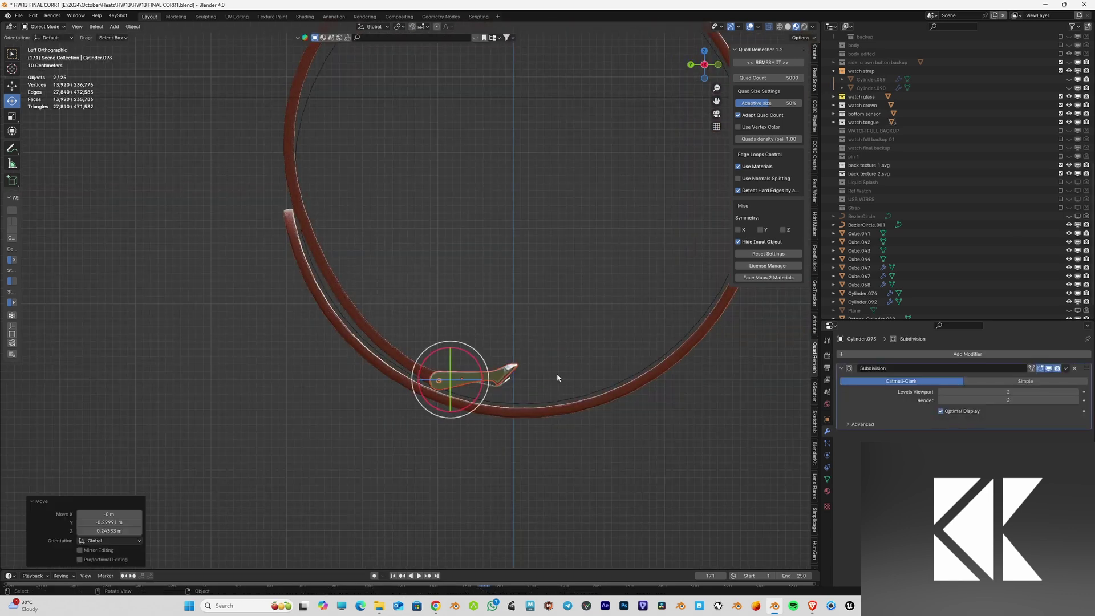
Step: Rotate the buckle frame about 44.1° in the left view and move it about 0.07 m in Y and -0.20 m in Z onto the strap
click(502, 376)
key(r)
click(545, 407)
key(g)
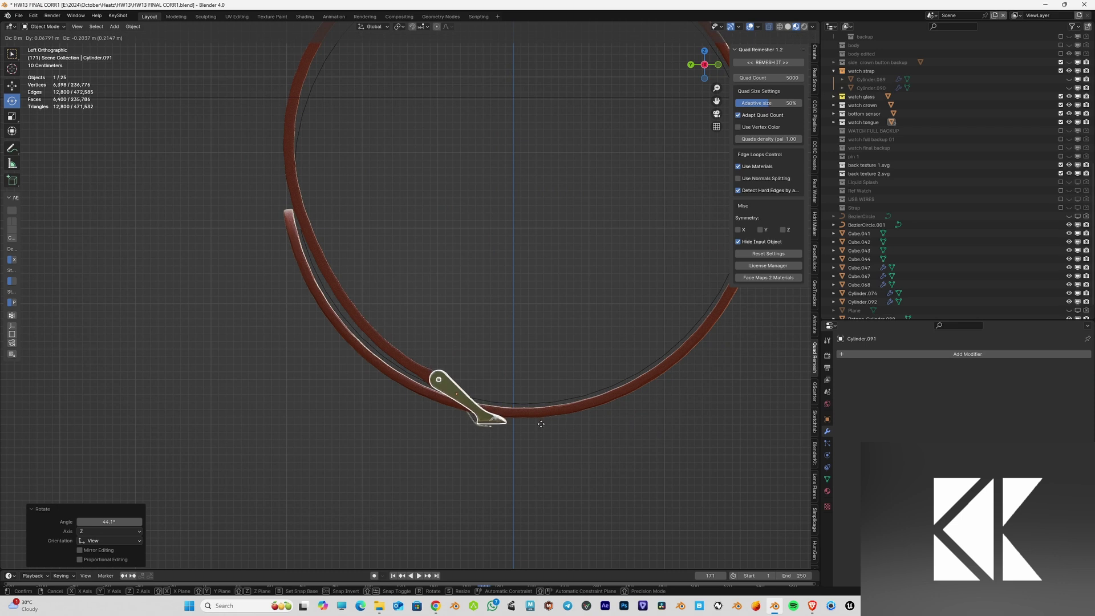
click(541, 425)
middle_drag(542, 425, 495, 399)
click(507, 394)
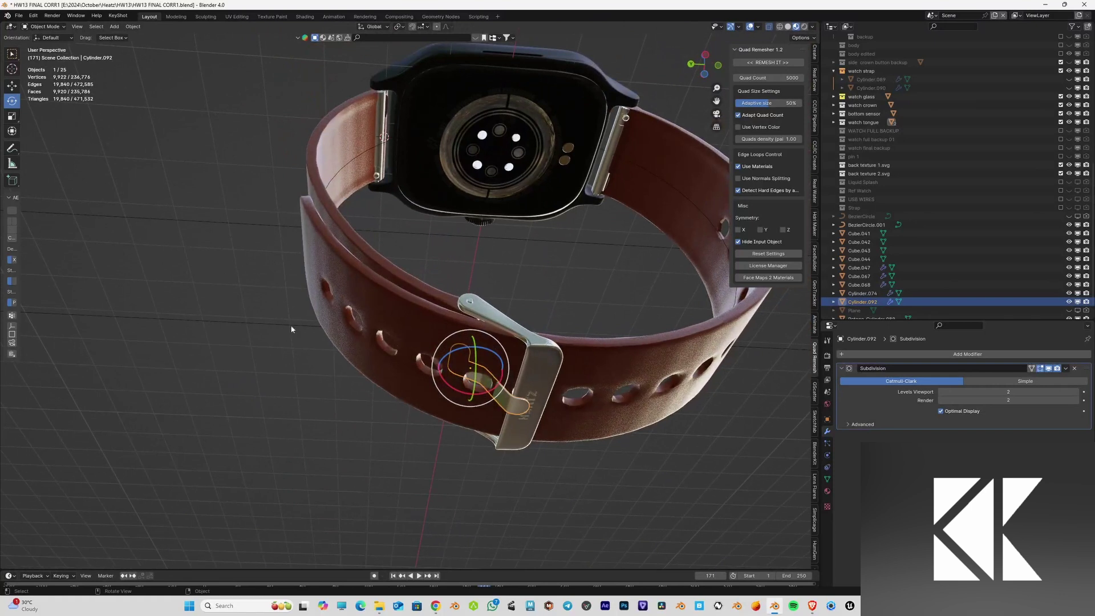
drag(452, 395, 454, 393)
drag(452, 392, 450, 391)
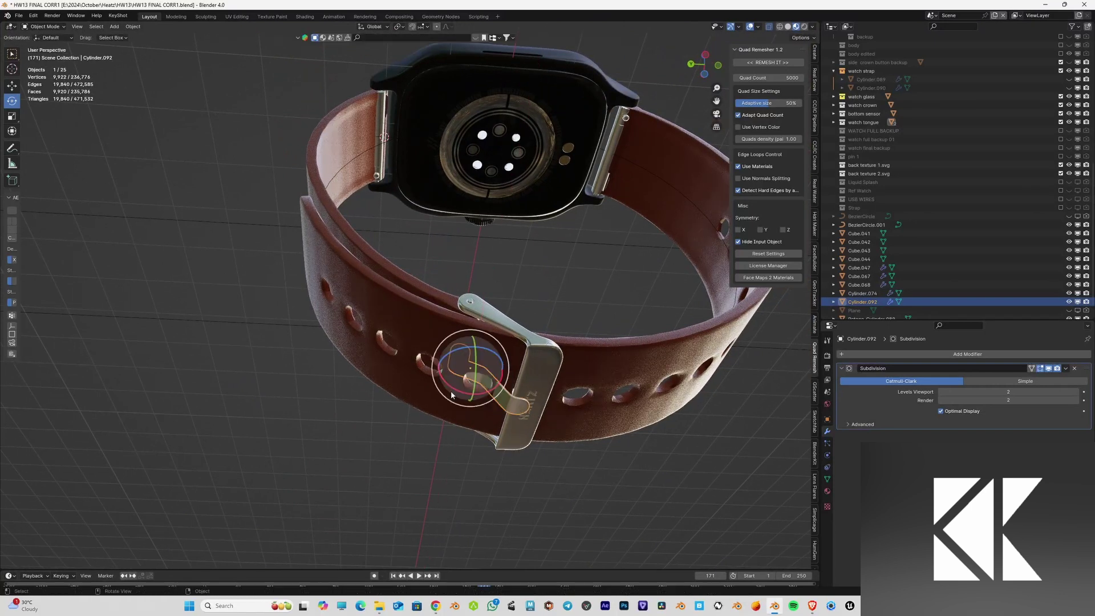
middle_drag(451, 392, 408, 391)
scroll(448, 460, down, 3)
click(439, 473)
Step: Apply Shade Auto Smooth to both bent strap pieces
click(494, 345)
right_click(494, 345)
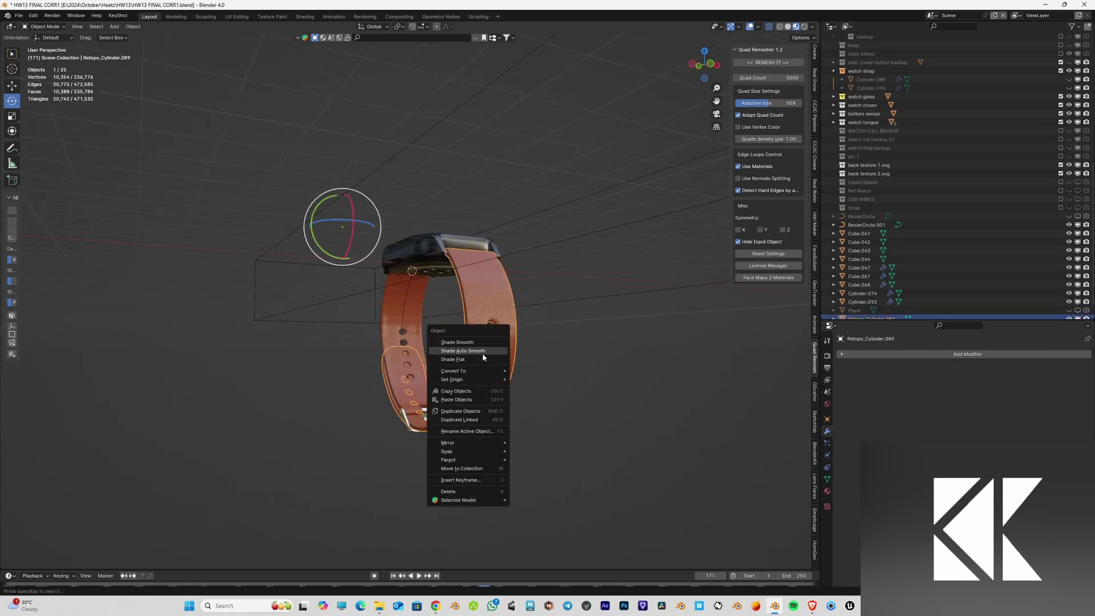
click(483, 351)
middle_drag(471, 453, 406, 345)
click(377, 314)
click(379, 329)
right_click(379, 330)
click(379, 328)
Step: Select the Cube.068 strap keeper and move it 16.208 m in X and -4.0465 m in Y from the top view
click(348, 269)
alt+middle_drag(372, 293, 408, 344)
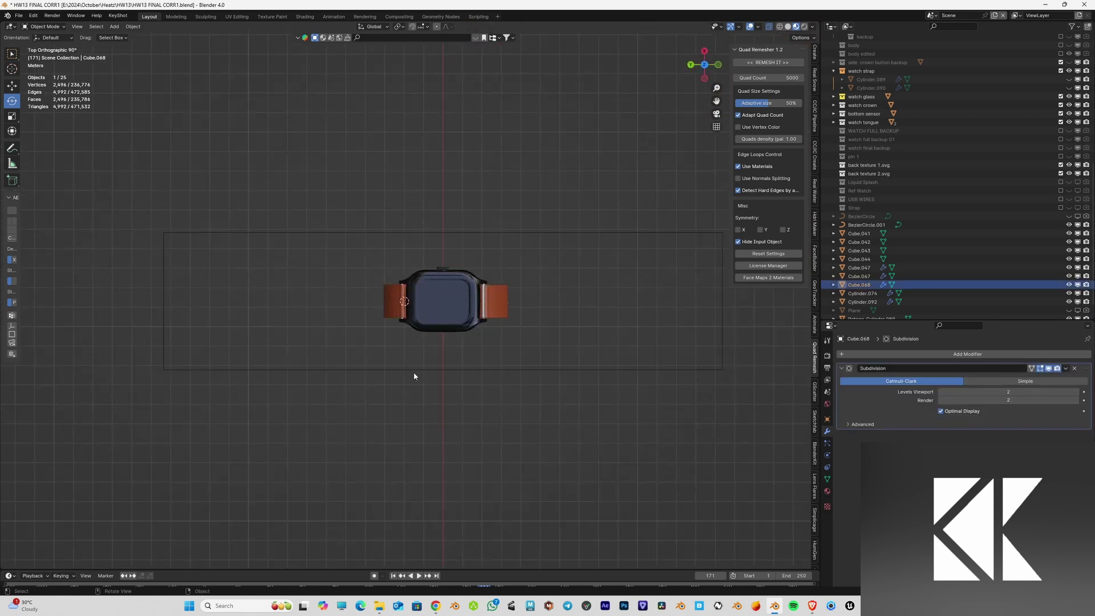
key(g)
click(466, 277)
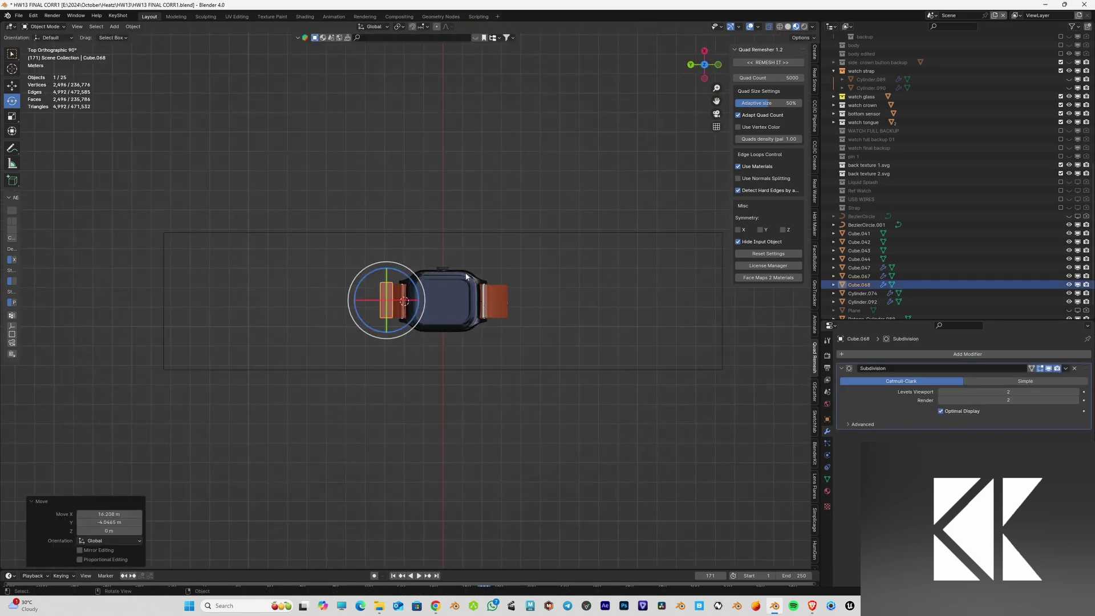
Step: From the left view, move the keeper about -0.86 m in Y and -4.46 m in Z onto the overlapping strap ends, adjusting its rotation and position
alt+middle_drag(434, 315, 457, 381)
scroll(473, 412, up, 6)
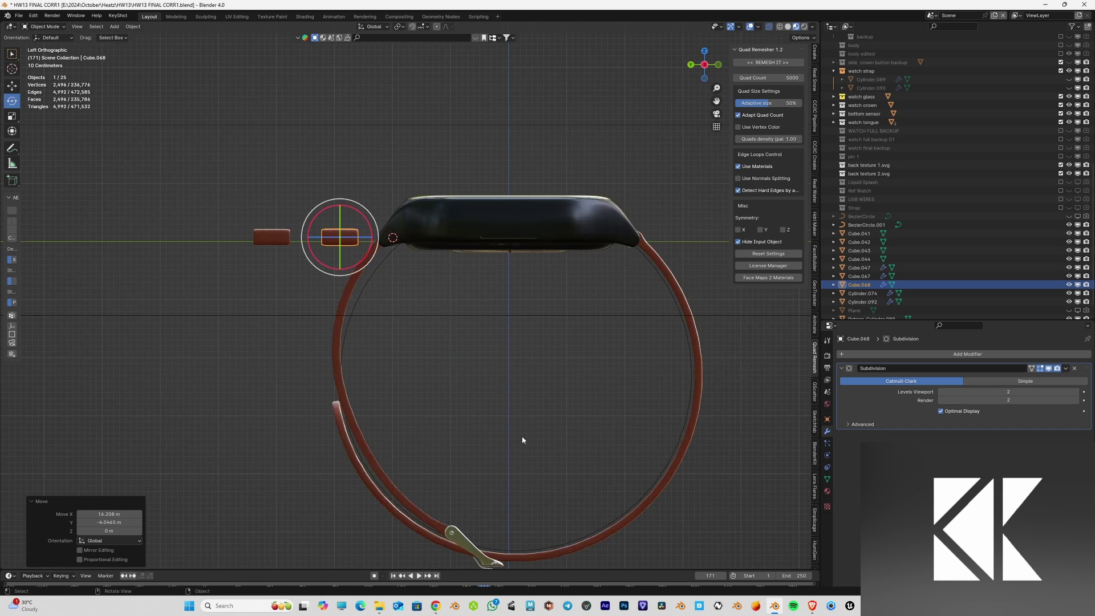
key(r)
click(511, 257)
key(g)
click(559, 495)
key(r)
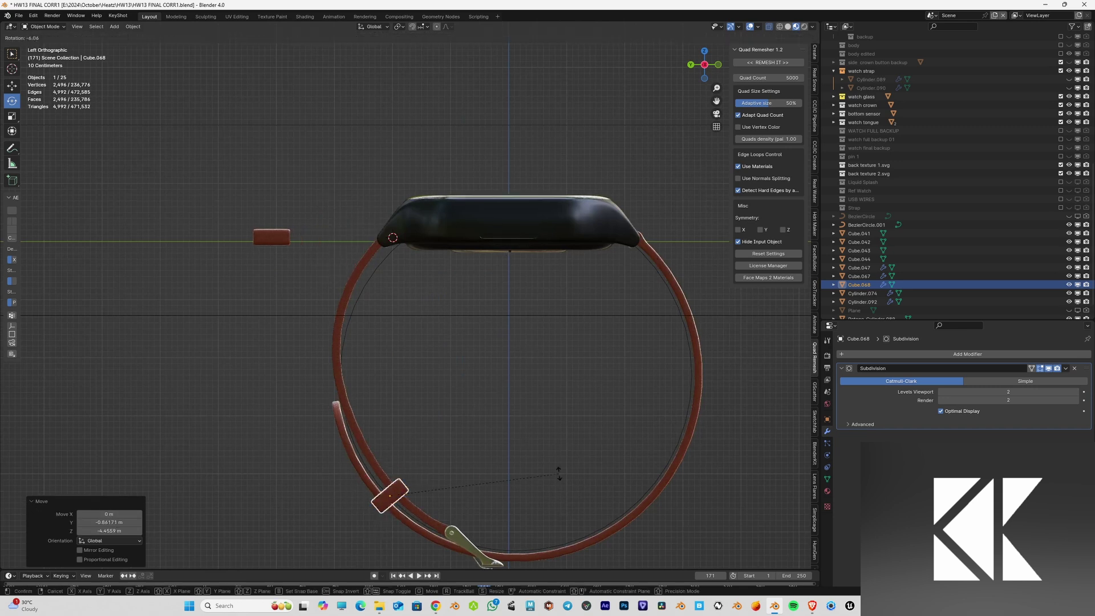
click(557, 464)
key(g)
click(558, 463)
Step: Centre the keeper on the strap by moving it about -0.067 m in X, and rotate it 93.1° in the left view
mouse_move(547, 461)
alt+middle_down()
mouse_move(513, 452)
mouse_move(550, 477)
alt+middle_up()
scroll(523, 393, up, 3)
key(g)
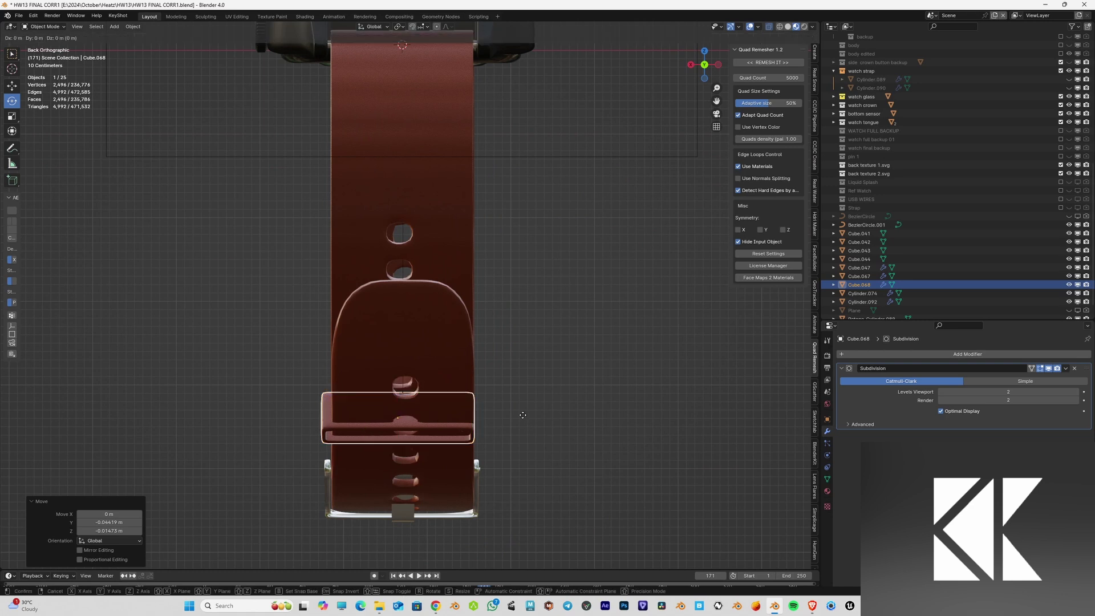
key(x)
click(523, 413)
key(ctrl+KP_3)
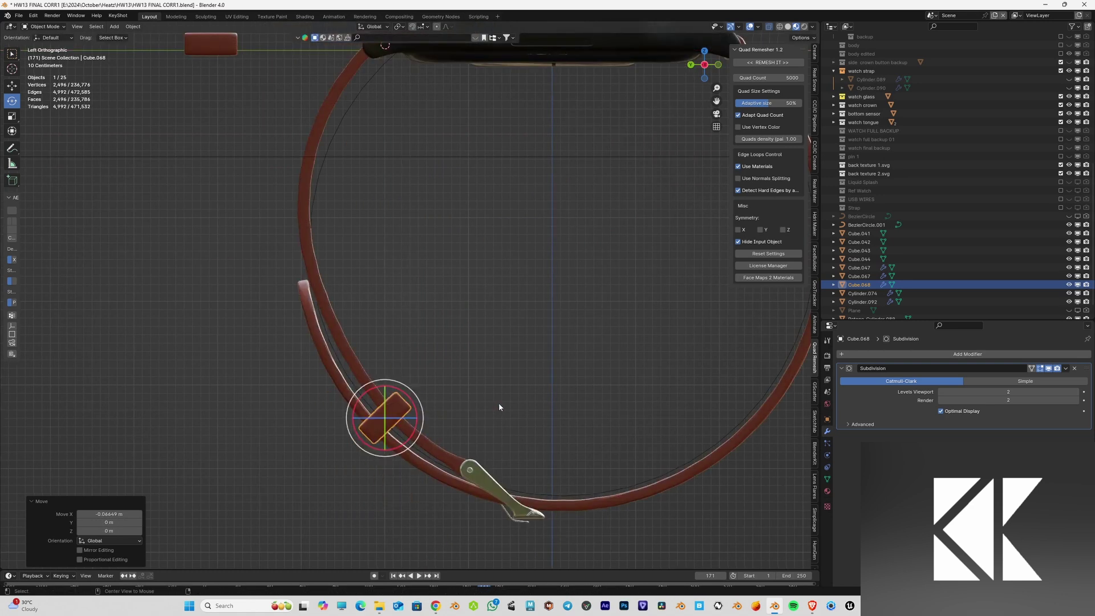
key(r)
click(410, 456)
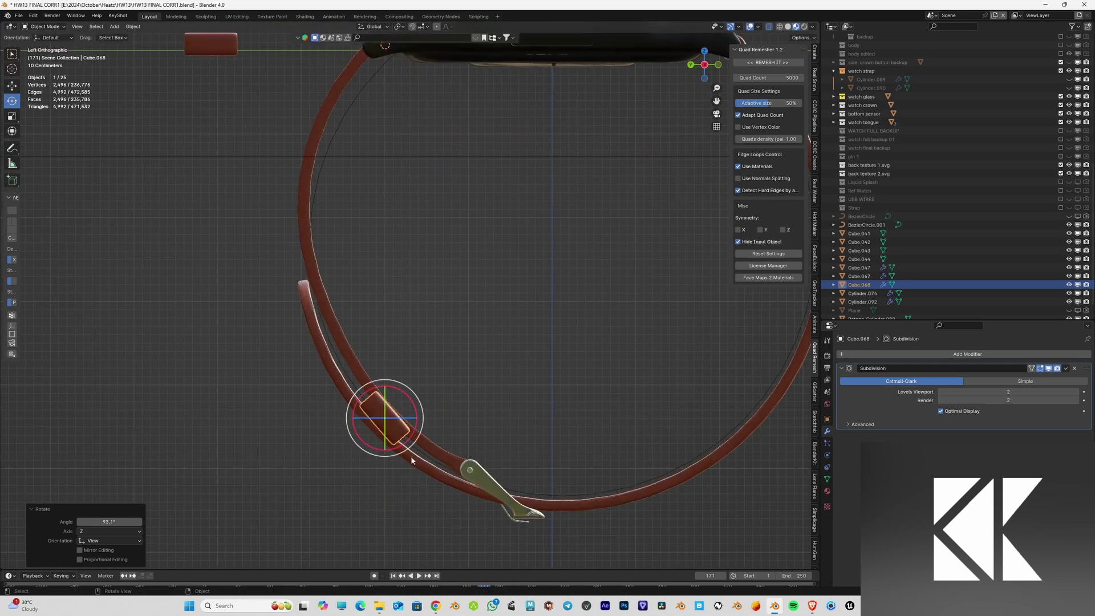
Step: Set the Scale tool's orientation to Local and stretch the keeper along its own Z axis, finishing with a factor of 1.055
middle_drag(411, 456, 461, 384)
click(15, 116)
middle_drag(316, 349, 287, 329)
click(55, 38)
click(61, 71)
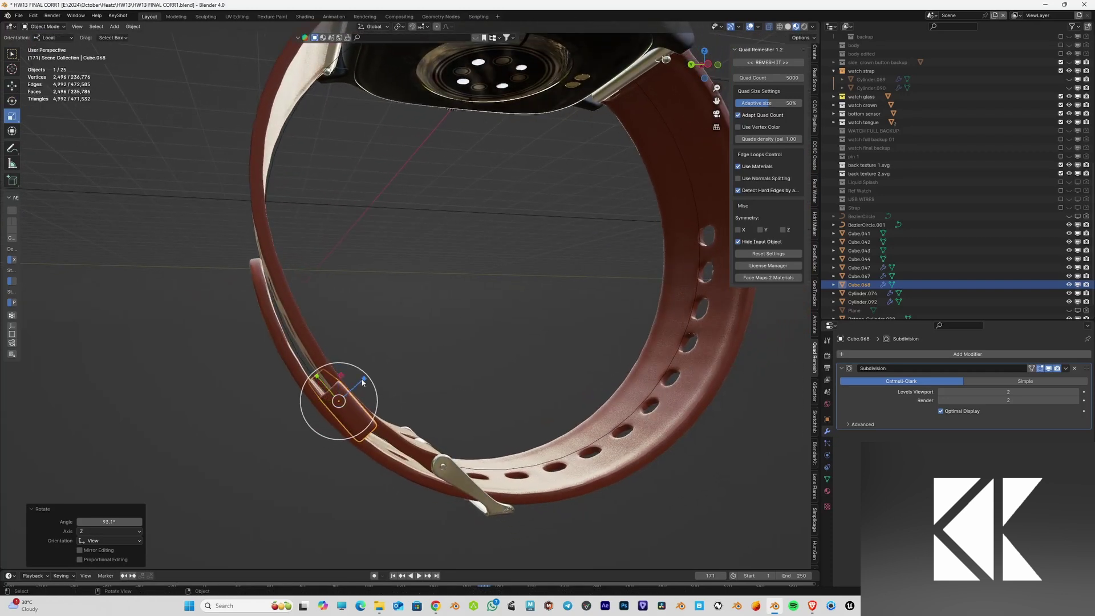
drag(363, 383, 381, 369)
mouse_move(381, 368)
middle_down()
mouse_move(403, 372)
mouse_move(370, 378)
middle_up()
drag(358, 381, 361, 379)
Step: Scale the keeper uniformly by 1.149 and by a further 1.043 along its local Z axis
key(s)
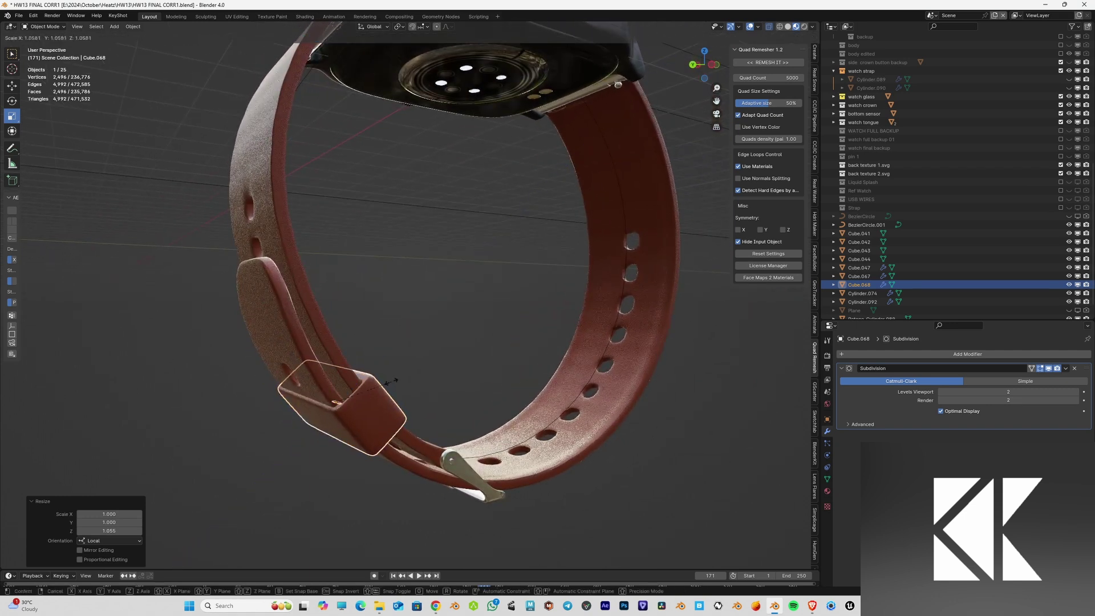
click(396, 381)
middle_drag(396, 381, 381, 359)
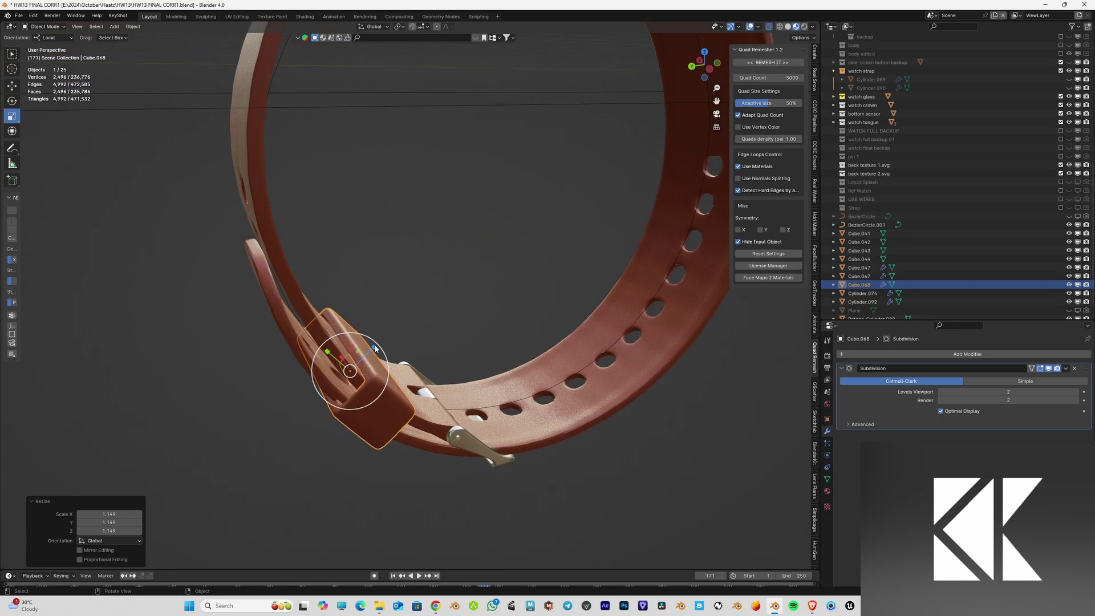
drag(374, 346, 375, 345)
Step: Set the Move tool's orientation to Local and shift the keeper about -0.022 m along its local Z axis
click(11, 87)
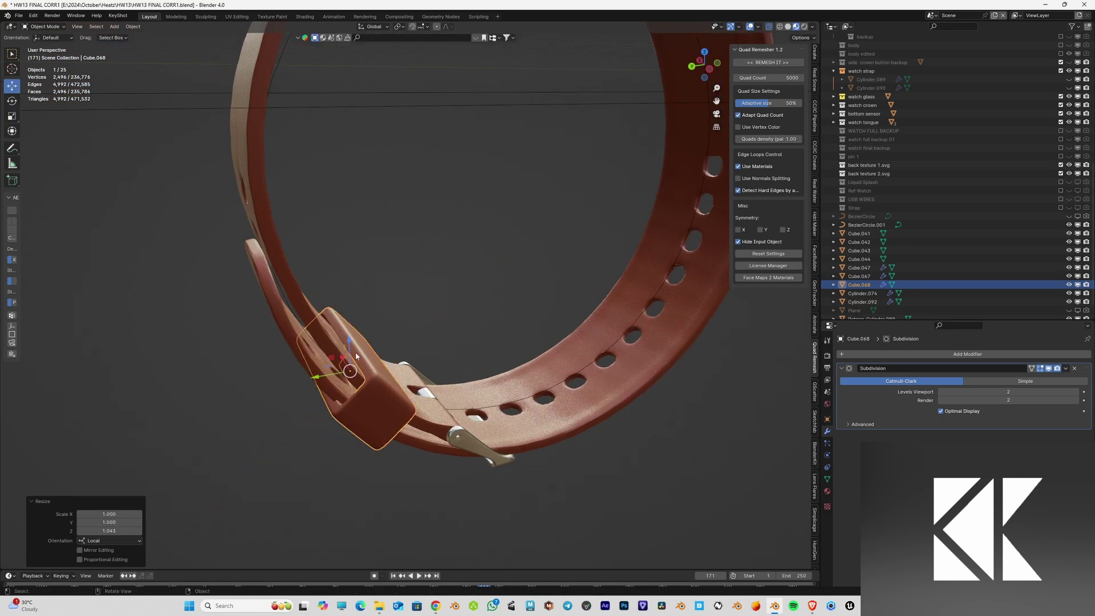
click(52, 38)
click(52, 65)
drag(374, 346, 369, 352)
middle_drag(368, 352, 388, 369)
scroll(367, 342, down, 8)
scroll(399, 371, up, 6)
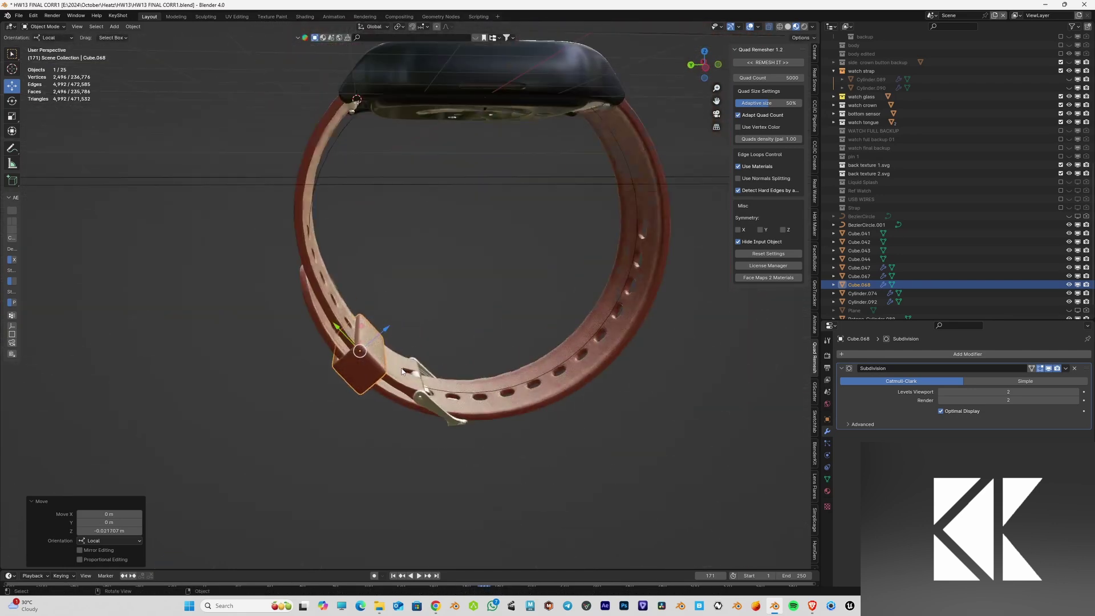
Step: In the left view, reposition the keeper near the buckle, rotate it -5.65°, and nudge it about 0.010 m in Y and -0.016 m in Z
key(ctrl+KP_3)
scroll(402, 364, up, 4)
key(g)
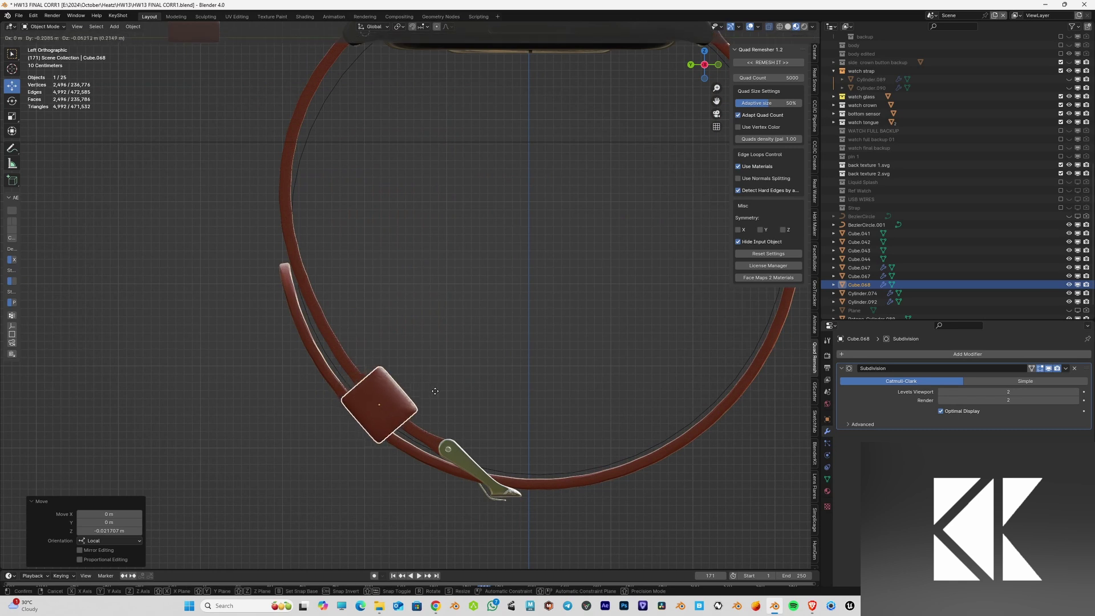
click(440, 398)
key(r)
click(467, 370)
key(g)
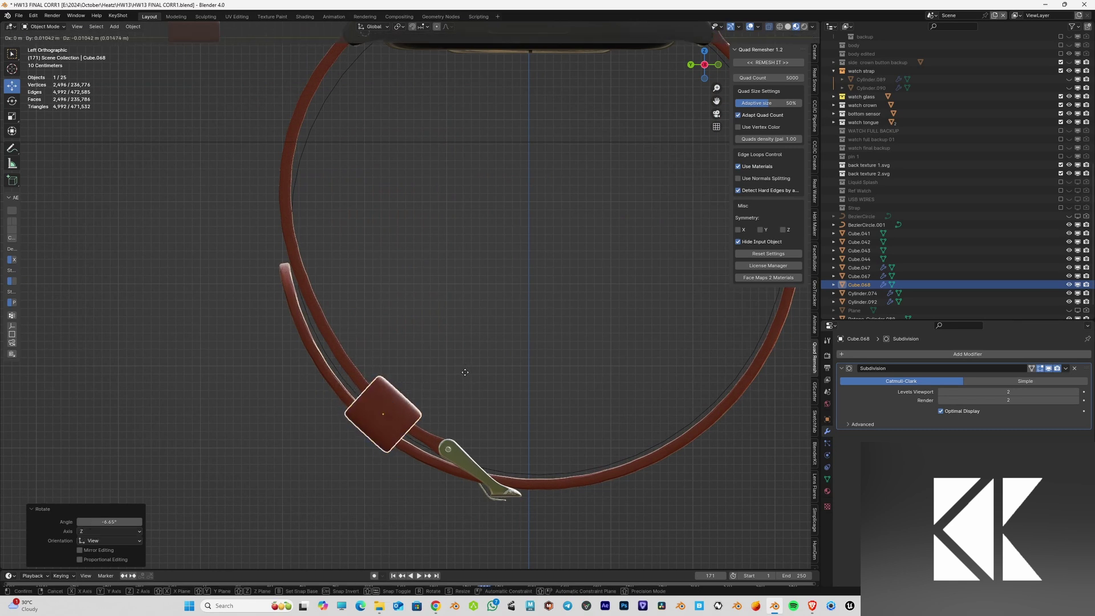
click(461, 377)
Step: Duplicate the keeper further up the overlapping strap, rotate the copy about 14°, and nudge it to follow the strap's curve
key(shift+d)
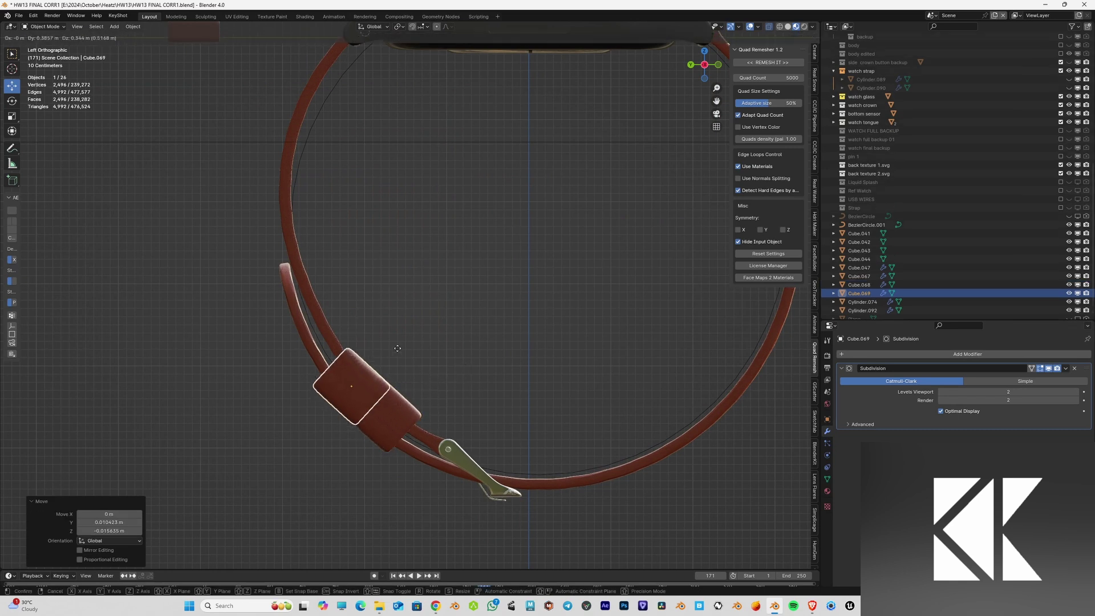
click(374, 308)
key(r)
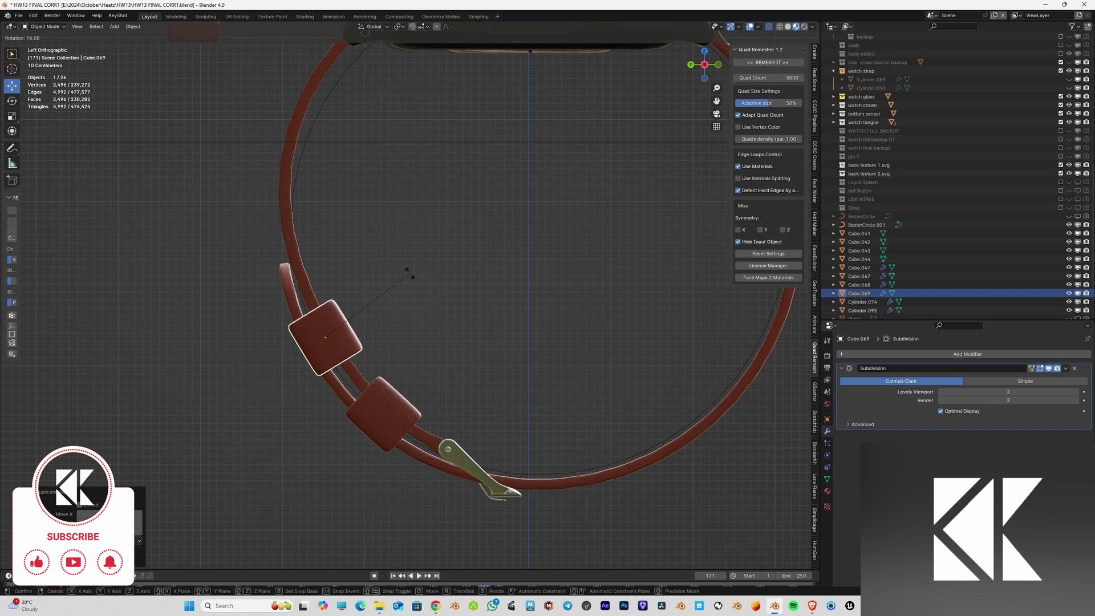
click(406, 269)
key(g)
click(401, 268)
middle_drag(401, 267, 403, 291)
scroll(403, 289, down, 3)
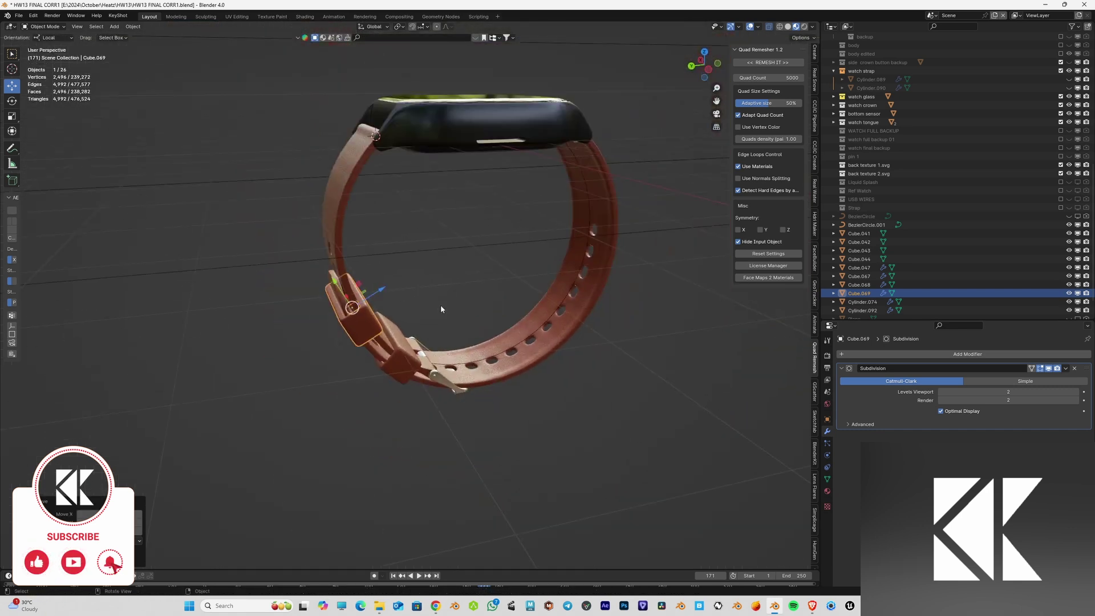
Step: Move the leftover keeper Cube.067 beside the watch into the Strap collection and save the file
click(441, 306)
scroll(450, 341, down, 8)
middle_drag(449, 375, 366, 362)
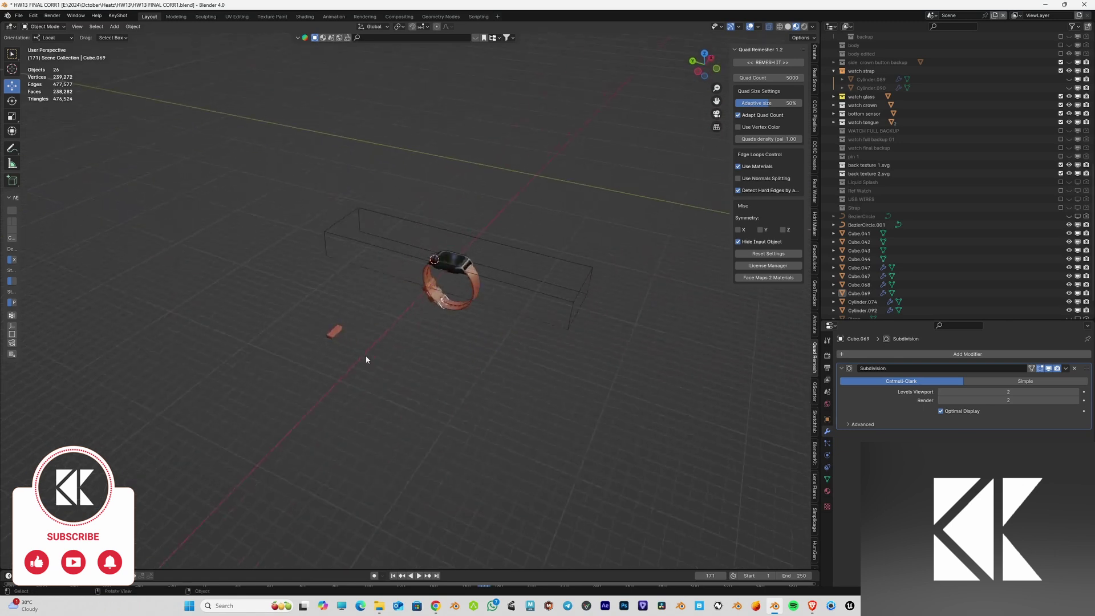
click(336, 329)
scroll(338, 348, up, 4)
right_click(335, 350)
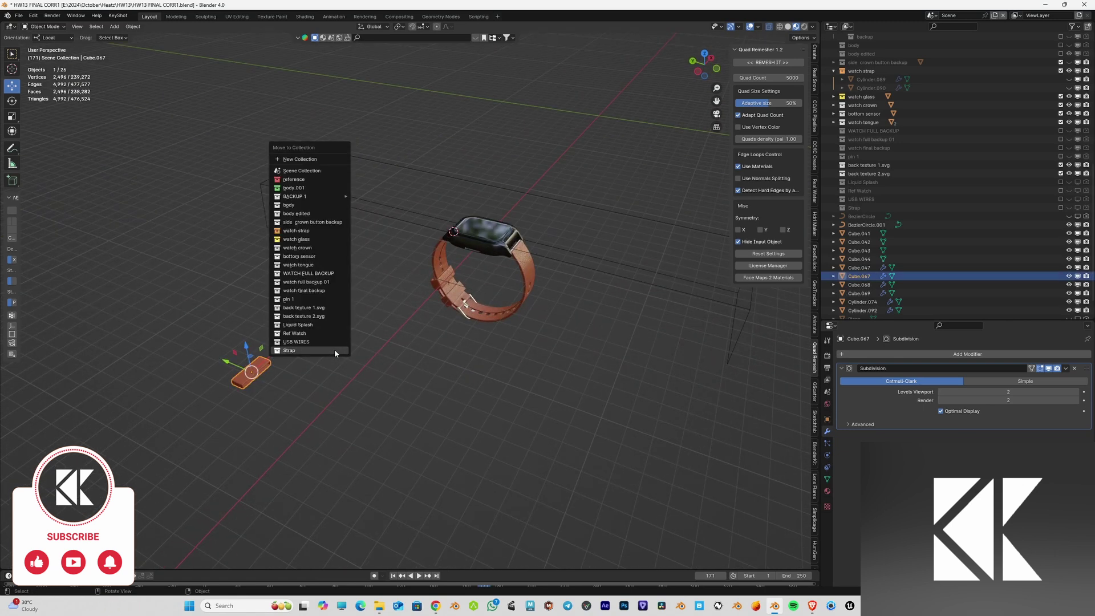
click(334, 349)
key(ctrl+s)
scroll(437, 380, up, 3)
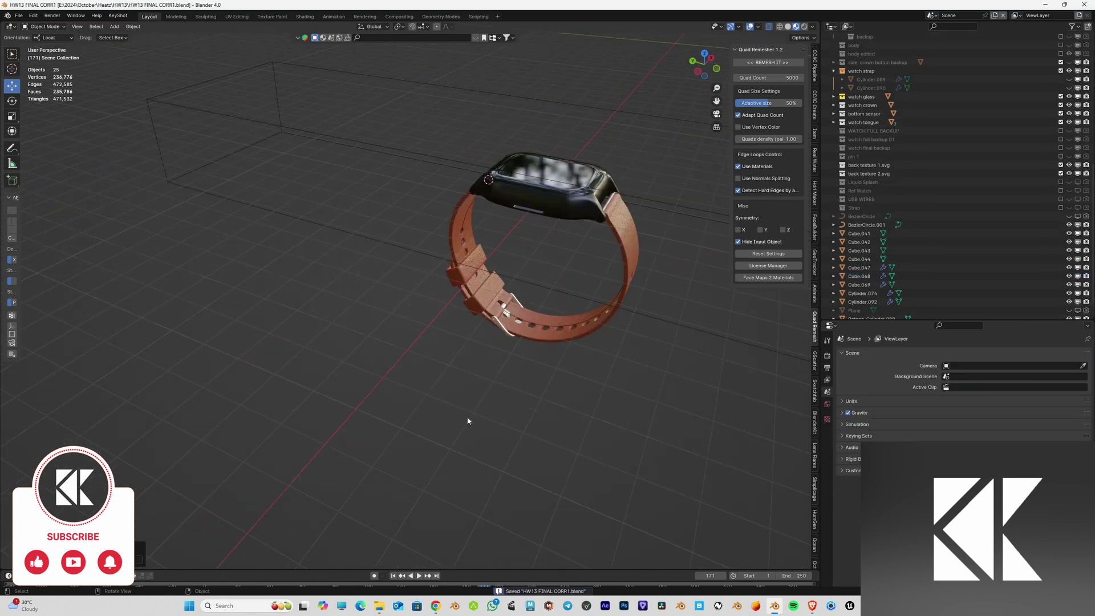
shift+middle_drag(523, 377, 394, 348)
scroll(423, 133, down, 3)
middle_drag(423, 133, 490, 325)
key(ctrl+s)
Step: Delete the BezierCircle.001 guide curve running through the strap
scroll(500, 285, up, 3)
scroll(501, 293, up, 3)
scroll(501, 325, down, 4)
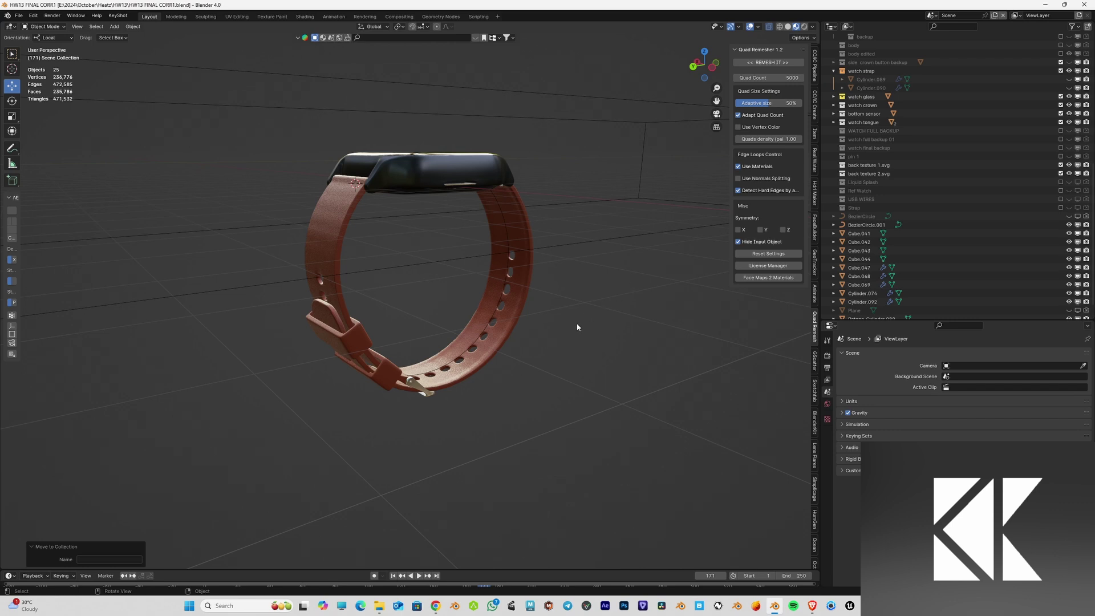
click(505, 223)
key(Delete)
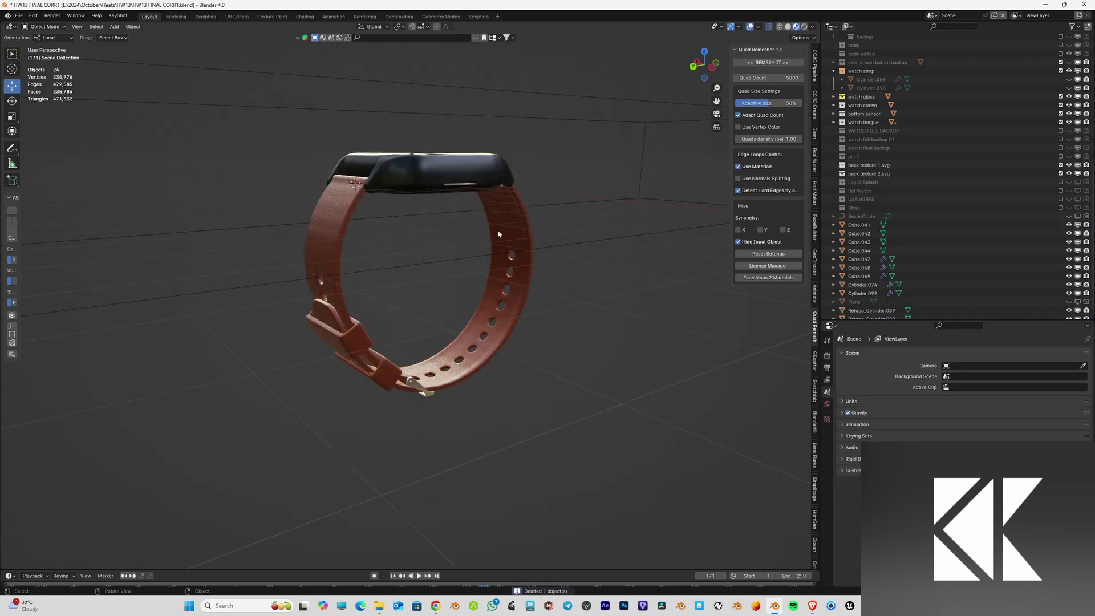
Step: Select the whole watch in the top view and duplicate it, offset -10.921 m in X and about -0.13 m in Y
middle_drag(505, 224, 435, 279)
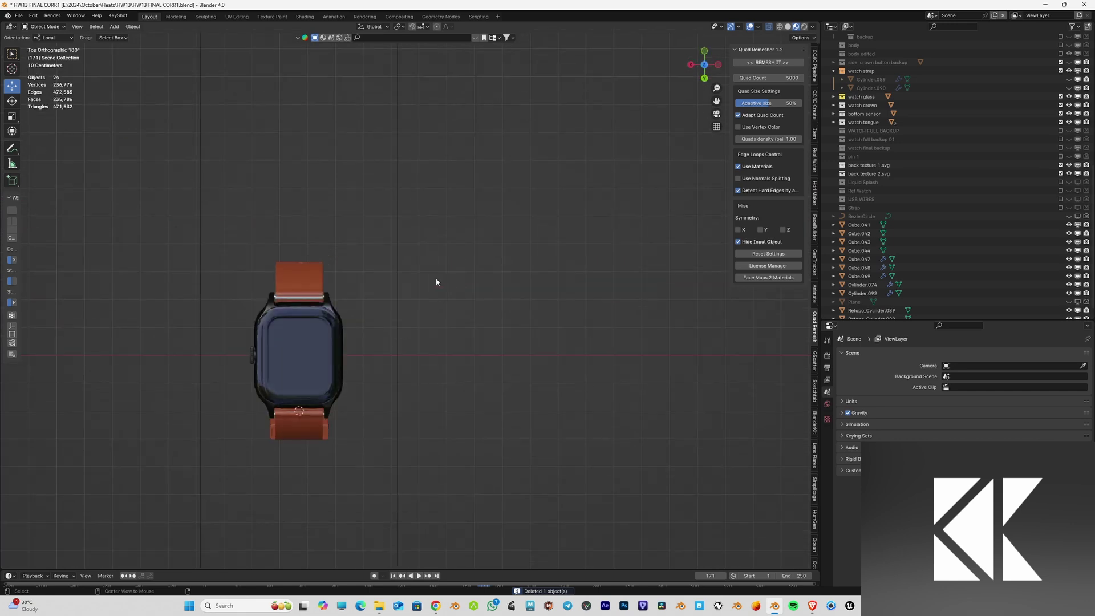
scroll(403, 298, down, 2)
drag(287, 234, 370, 438)
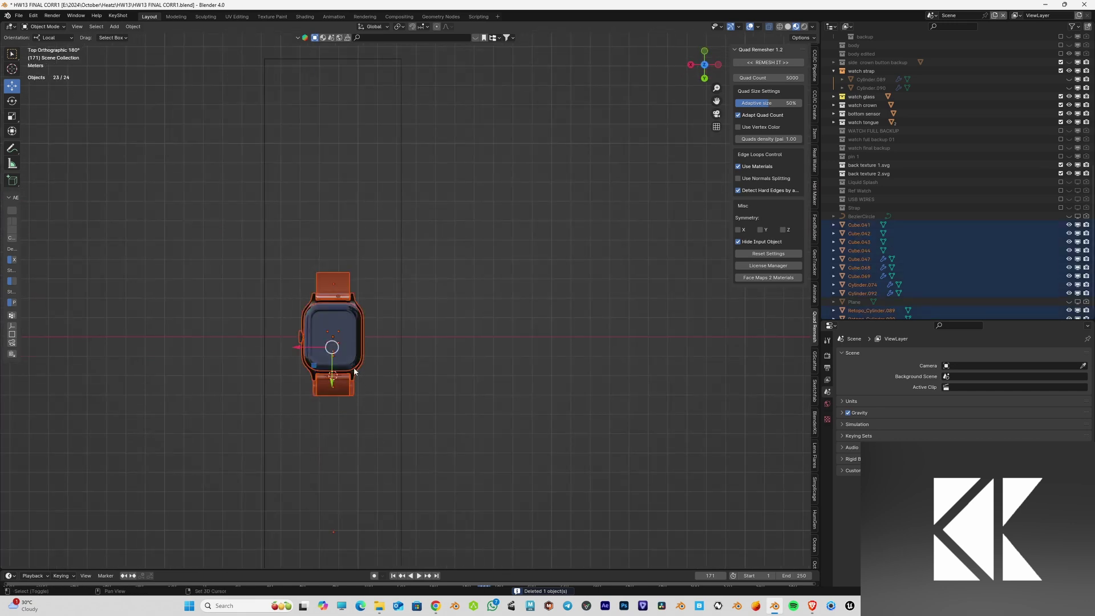
key(shift+d)
click(565, 368)
Step: Move the duplicated watch into a new collection named Bend Watch
key(m)
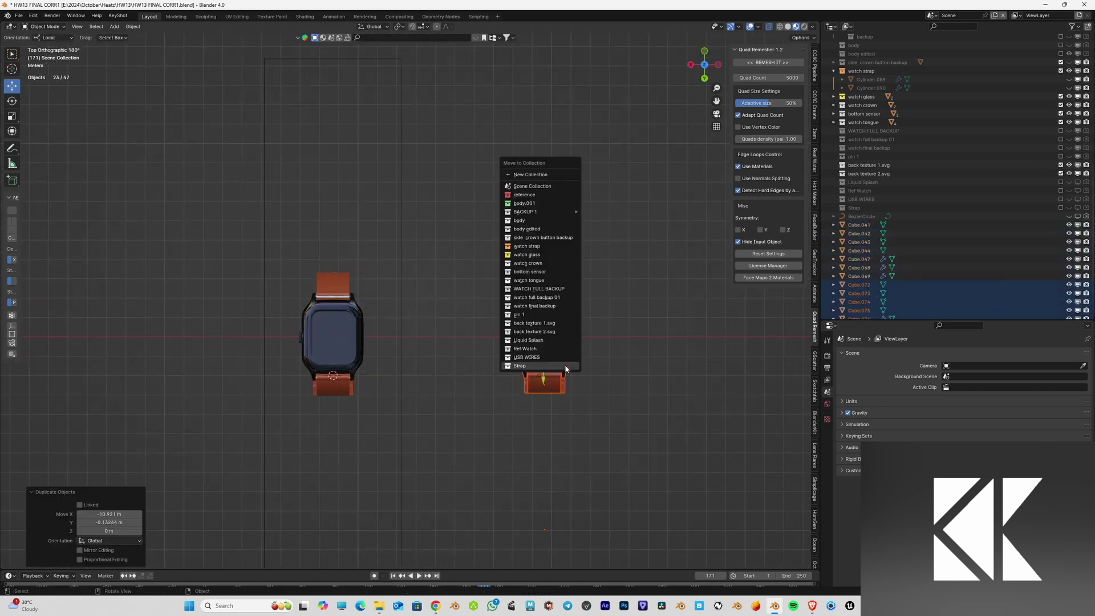
click(542, 174)
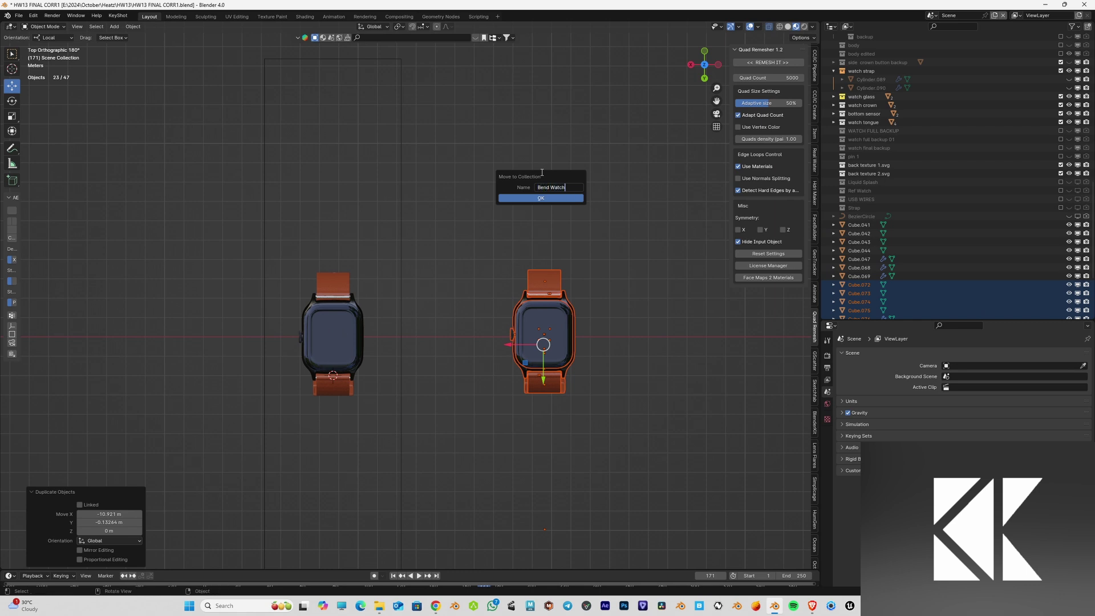
click(547, 198)
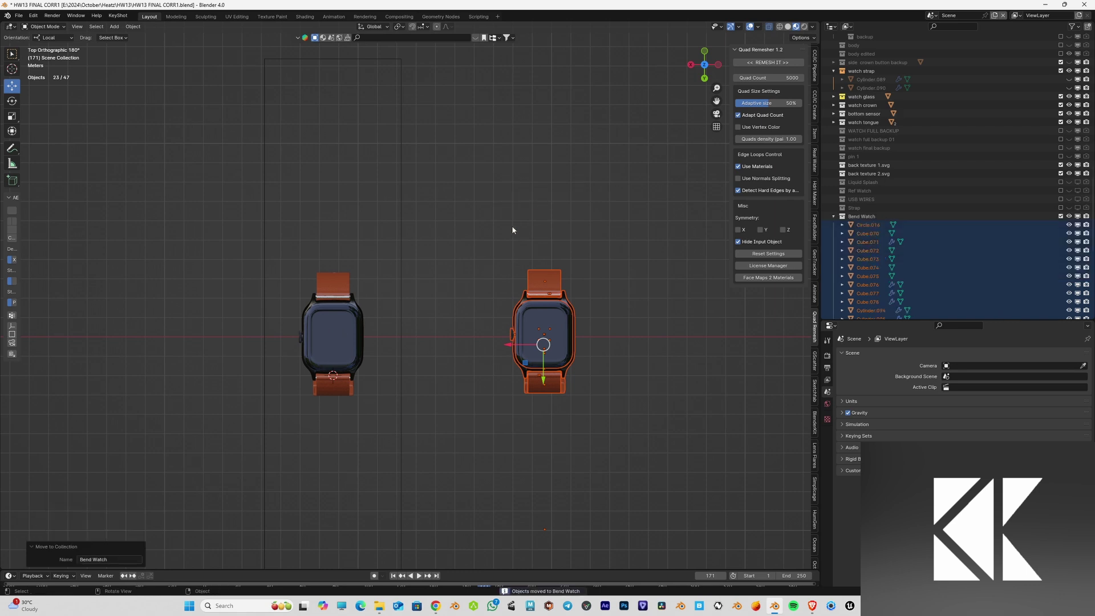
Step: Delete the bent strap pieces from the original watch
middle_drag(512, 228, 396, 247)
click(348, 201)
scroll(364, 220, up, 2)
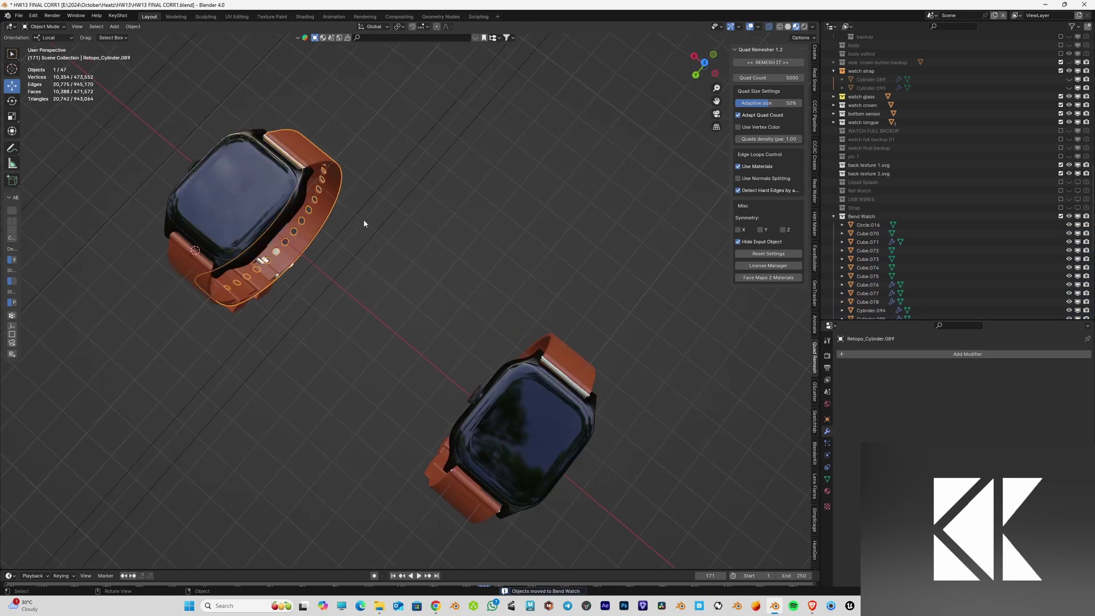
key(Delete)
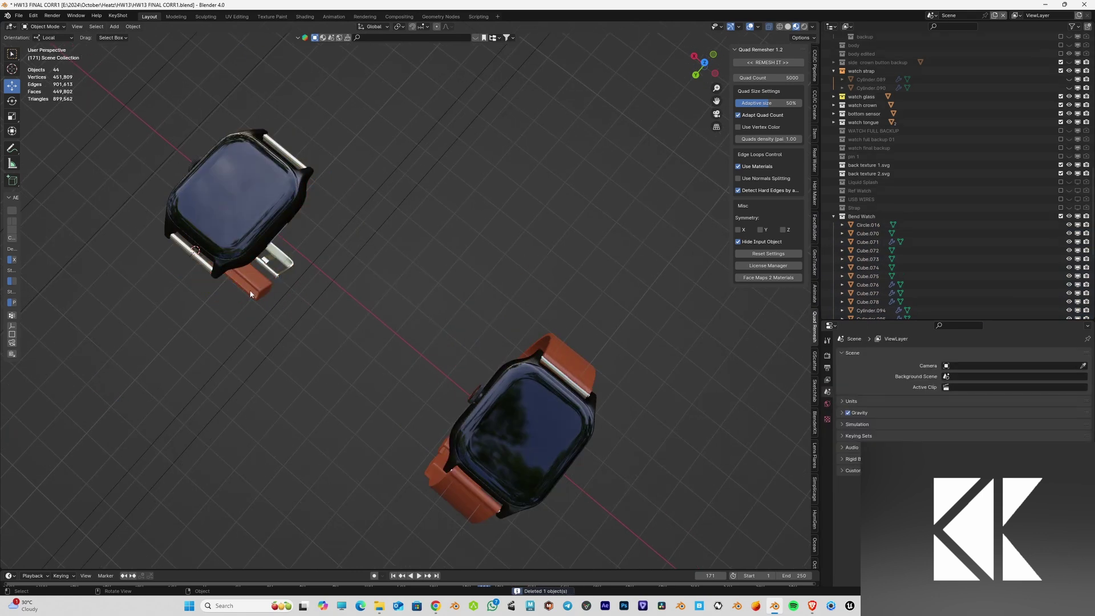
click(288, 263)
middle_drag(288, 263, 343, 228)
key(ctrl+z)
Step: Delete the remaining keeper and buckle parts from the original watch and enable the Strap collection with the flat strap
click(279, 260)
key(Delete)
click(273, 258)
key(Delete)
key(Delete)
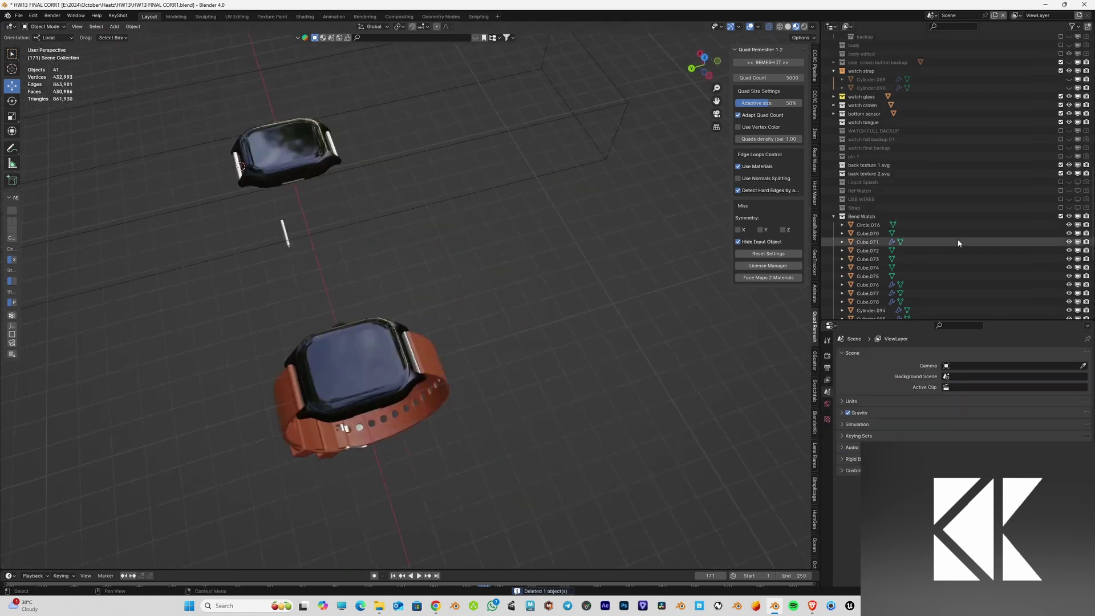
click(1061, 208)
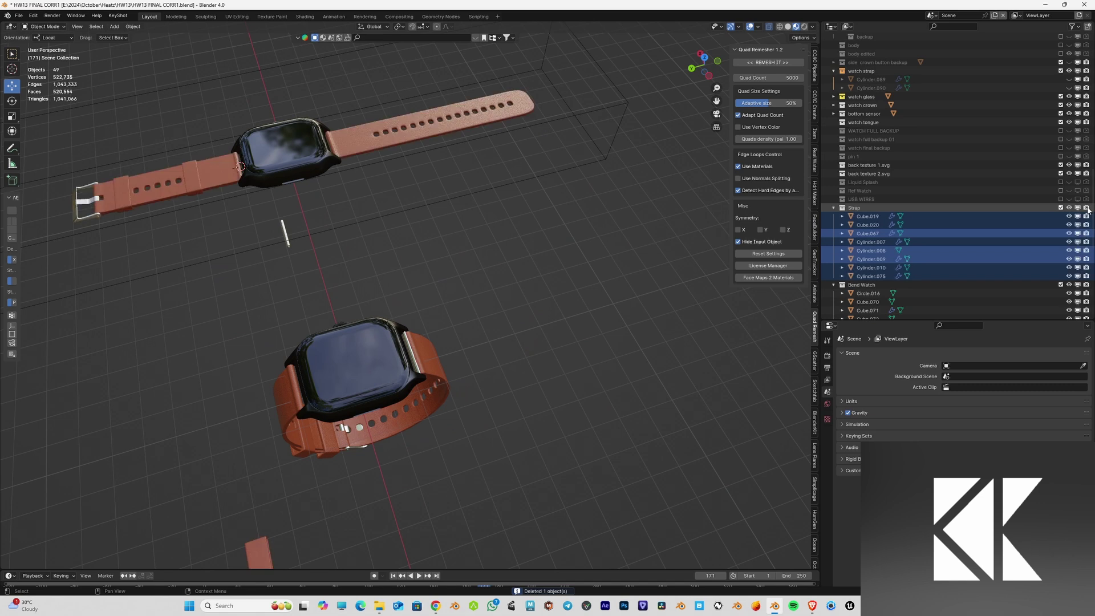
Step: Move the loose metal pin 7.0159 m in Y and 5.067 m in Z to the flat strap's buckle, and fine-tune its alignment there
middle_drag(501, 207, 529, 173)
click(299, 286)
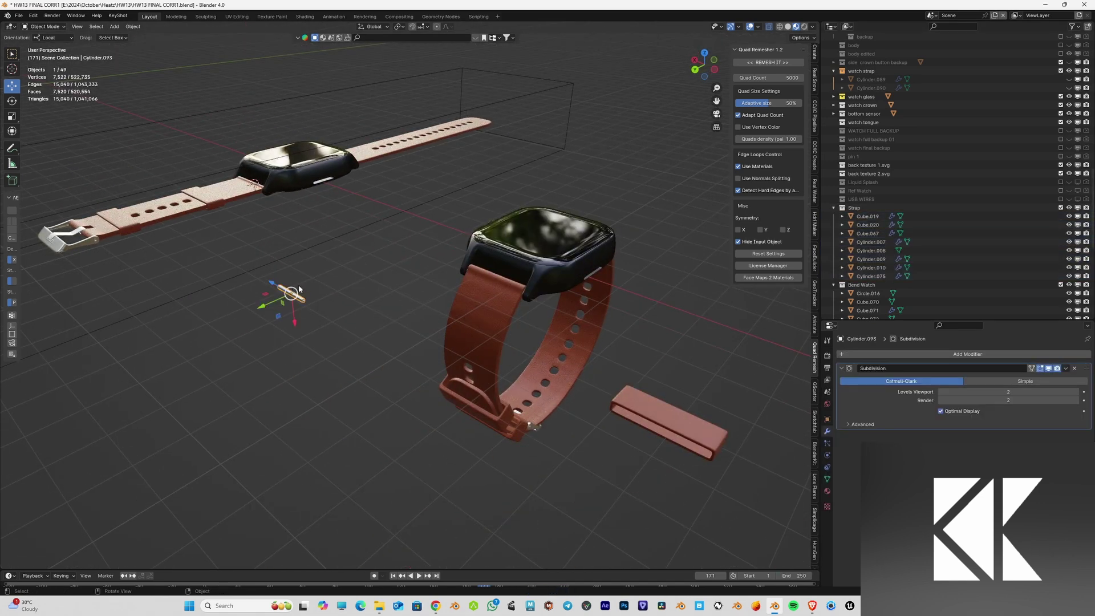
scroll(289, 263, up, 5)
middle_drag(289, 268, 384, 262)
shift+middle_drag(517, 234, 308, 309)
key(g)
click(539, 155)
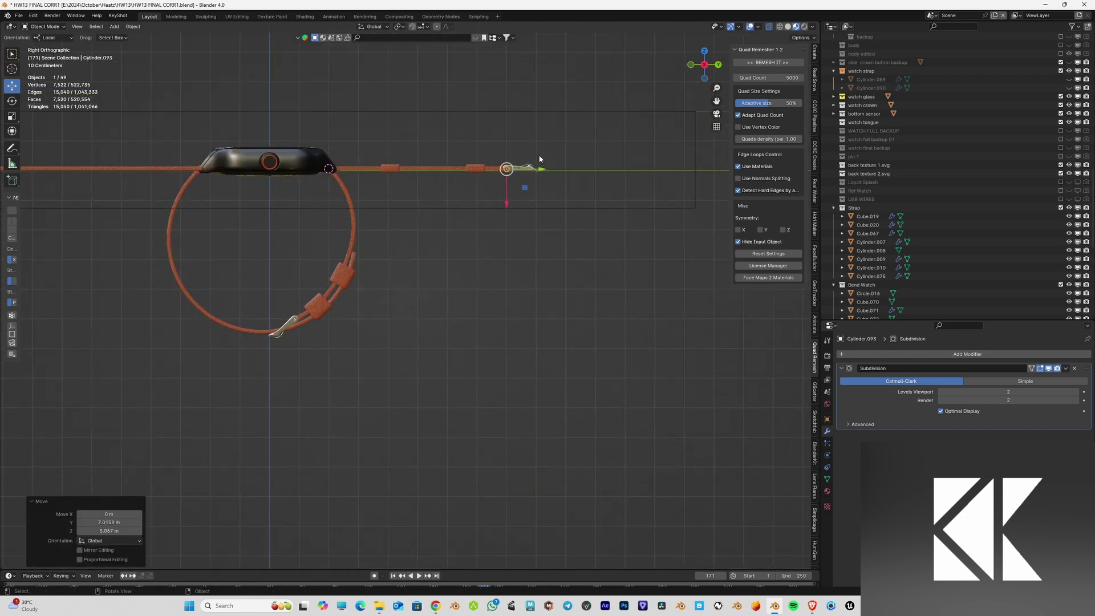
scroll(533, 169, up, 8)
key(g)
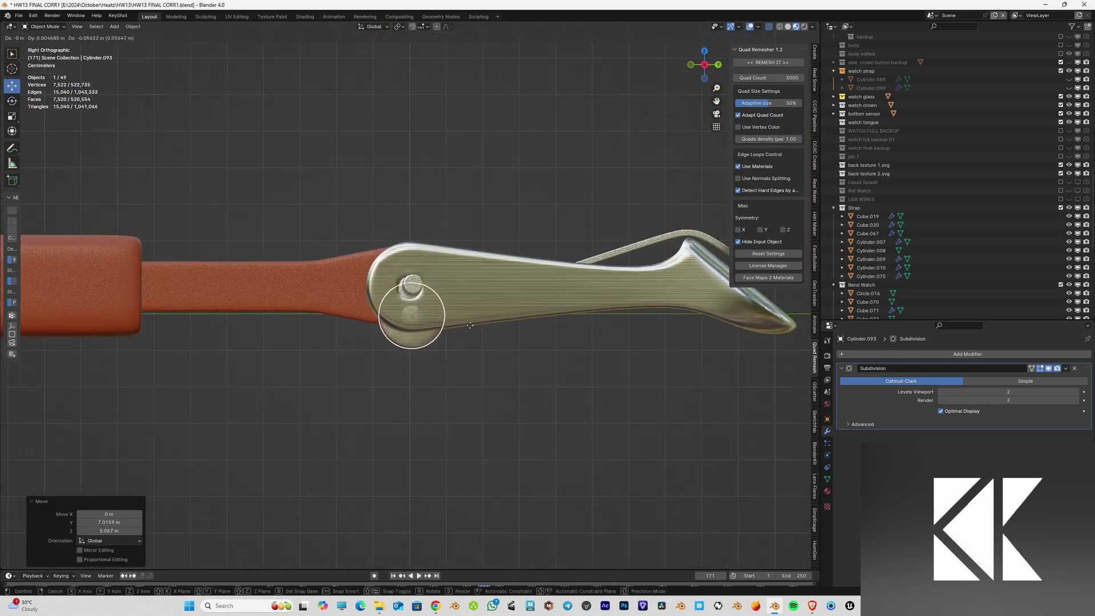
click(401, 405)
Step: Delete the loose metal pin and the stray strap keeper beside the bent watch, and save the file
middle_drag(401, 405, 542, 432)
key(Delete)
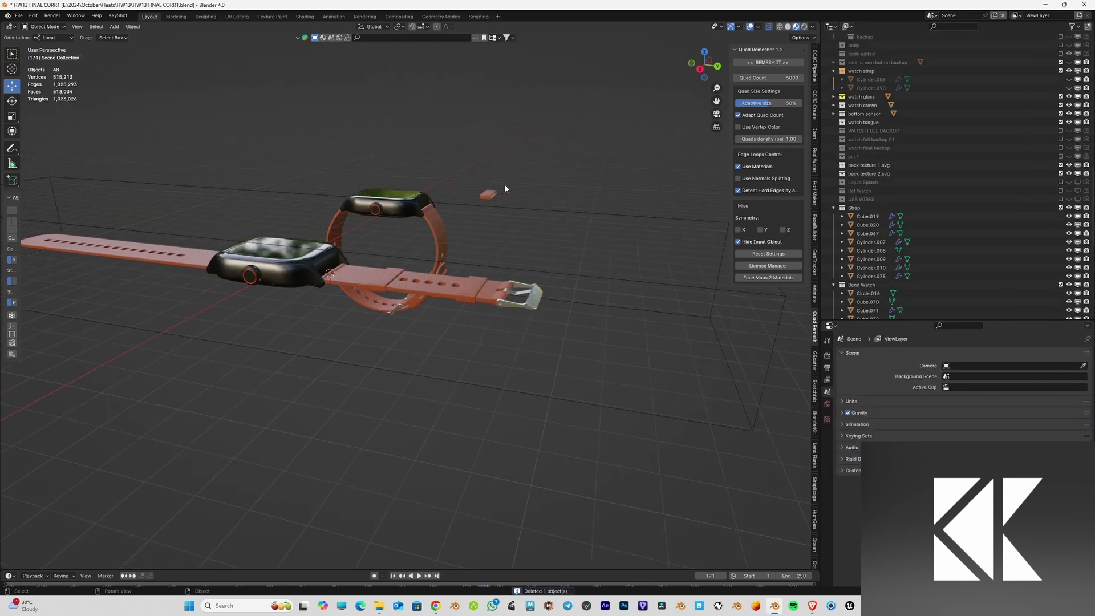
click(489, 195)
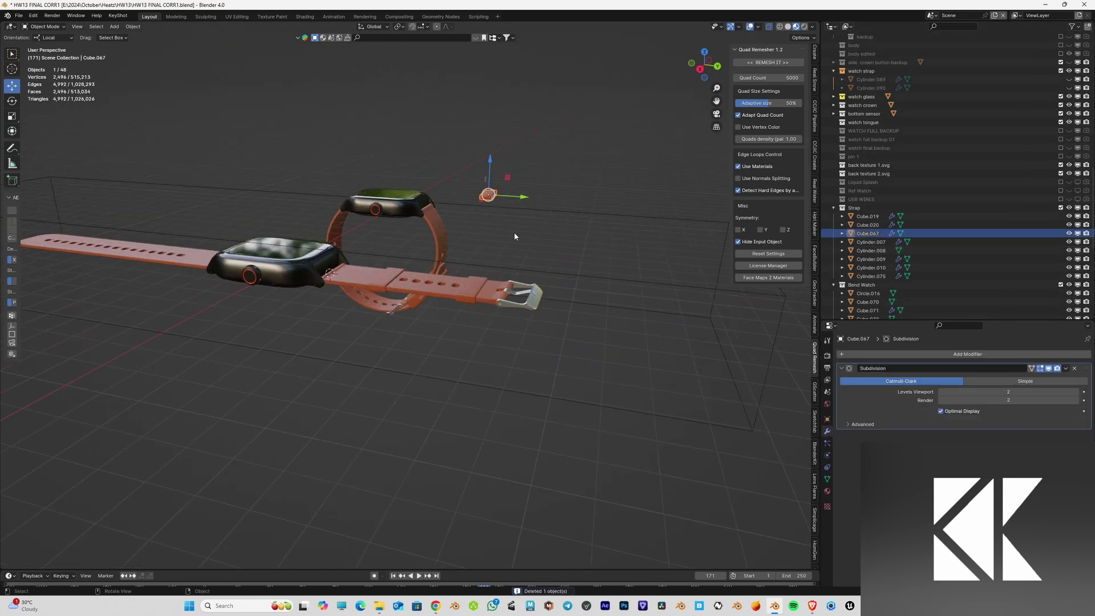
middle_drag(515, 232, 529, 258)
scroll(502, 188, down, 1)
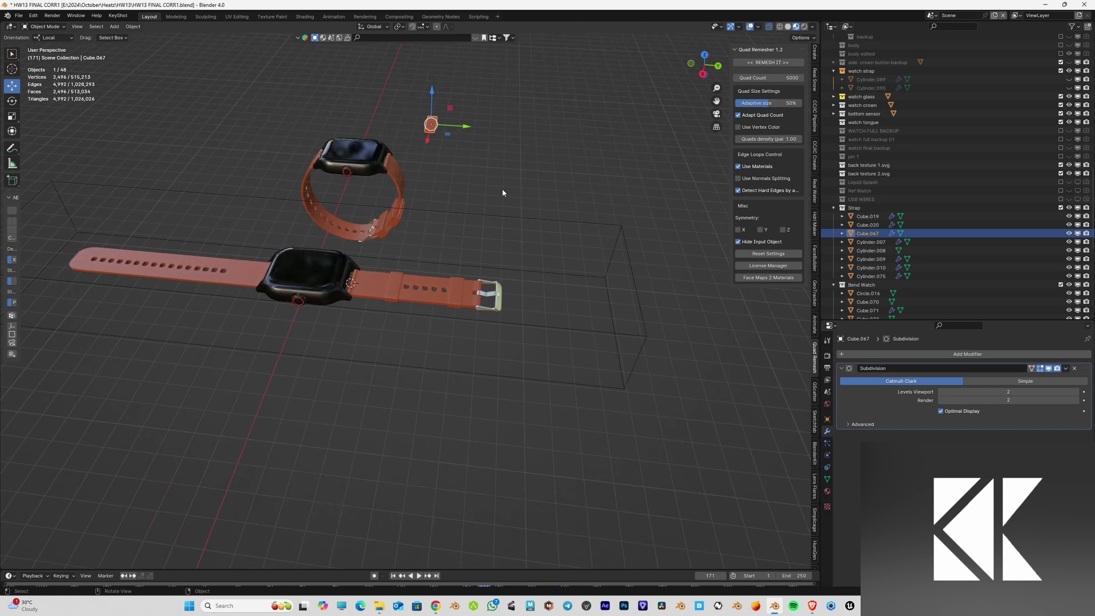
key(Delete)
key(ctrl+s)
Step: Collapse the Strap and Bend Watch collections and exclude Bend Watch from the view layer
middle_drag(435, 254, 442, 299)
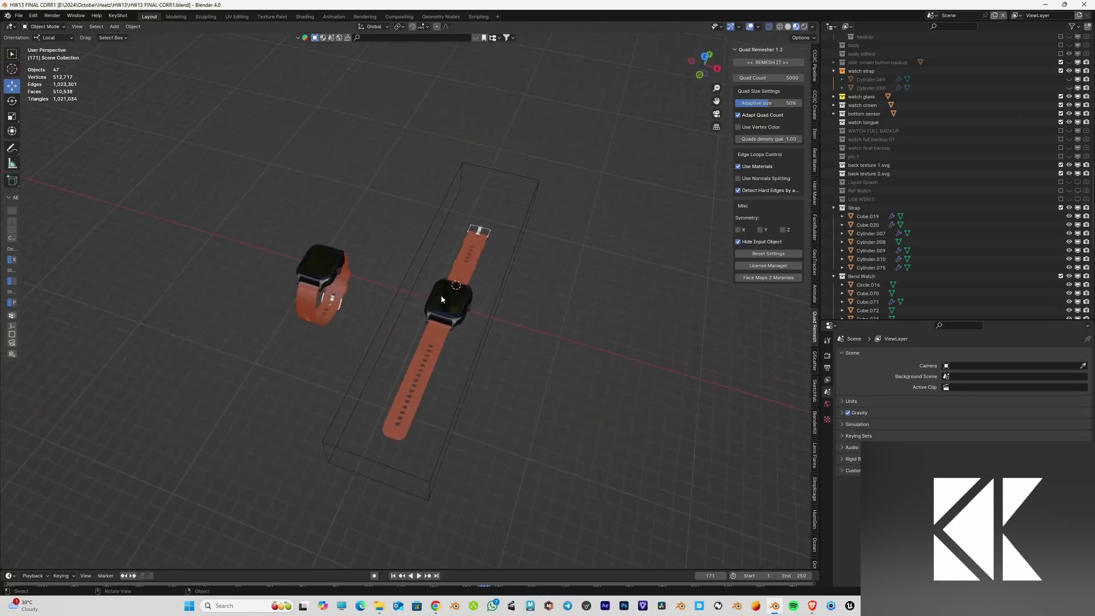
click(834, 208)
click(834, 216)
scroll(913, 217, up, 2)
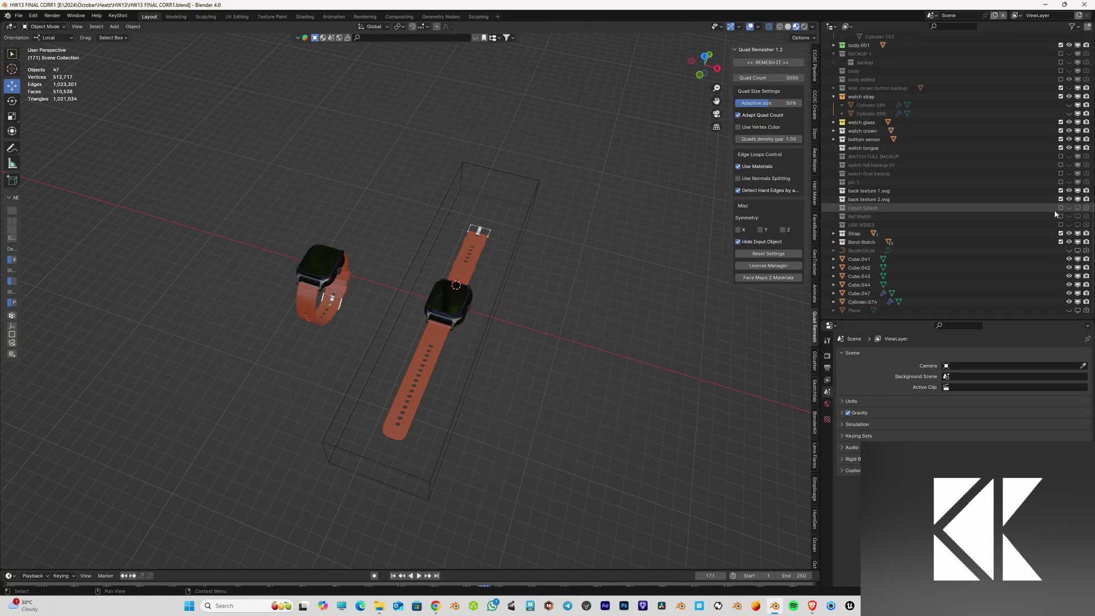
click(1060, 242)
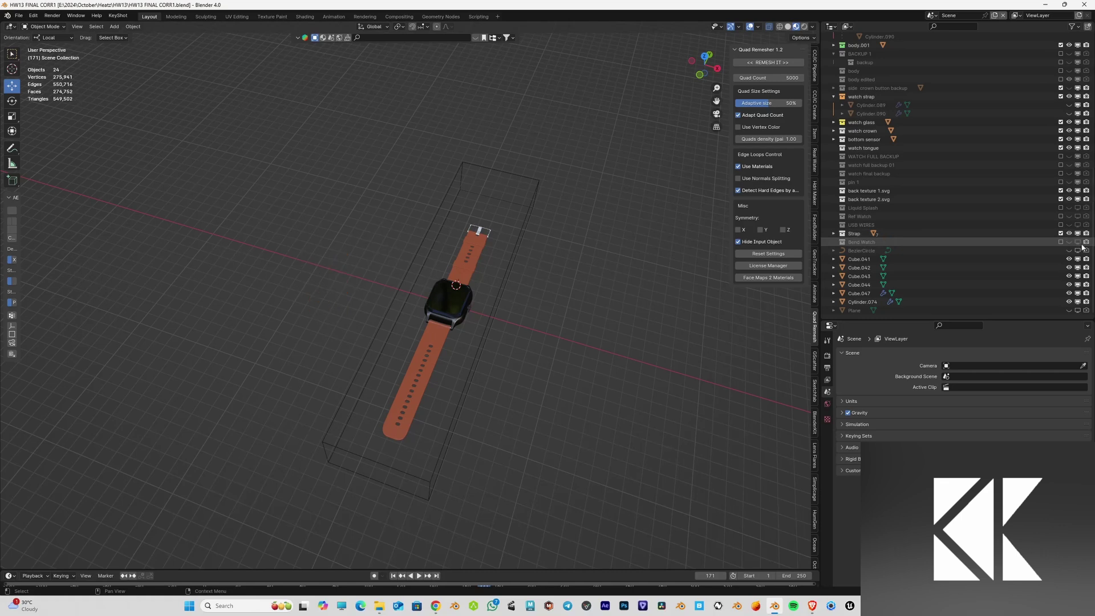
Step: Add a camera to the scene at the 3D cursor beside the flat watch
shift+middle_drag(488, 288, 484, 227)
key(shift+a)
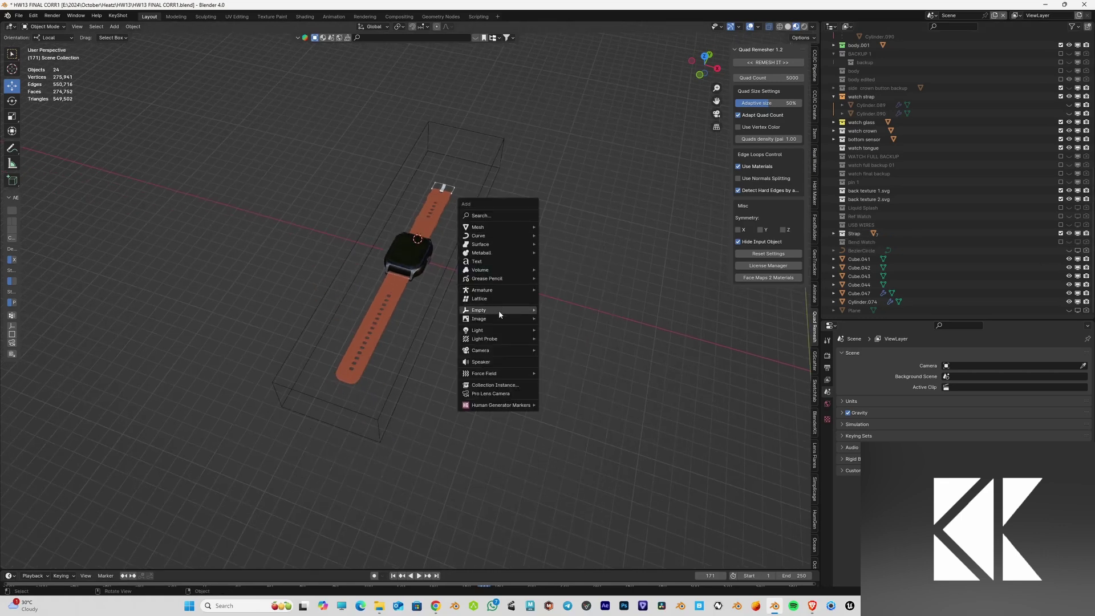
mouse_move(505, 350)
click(565, 350)
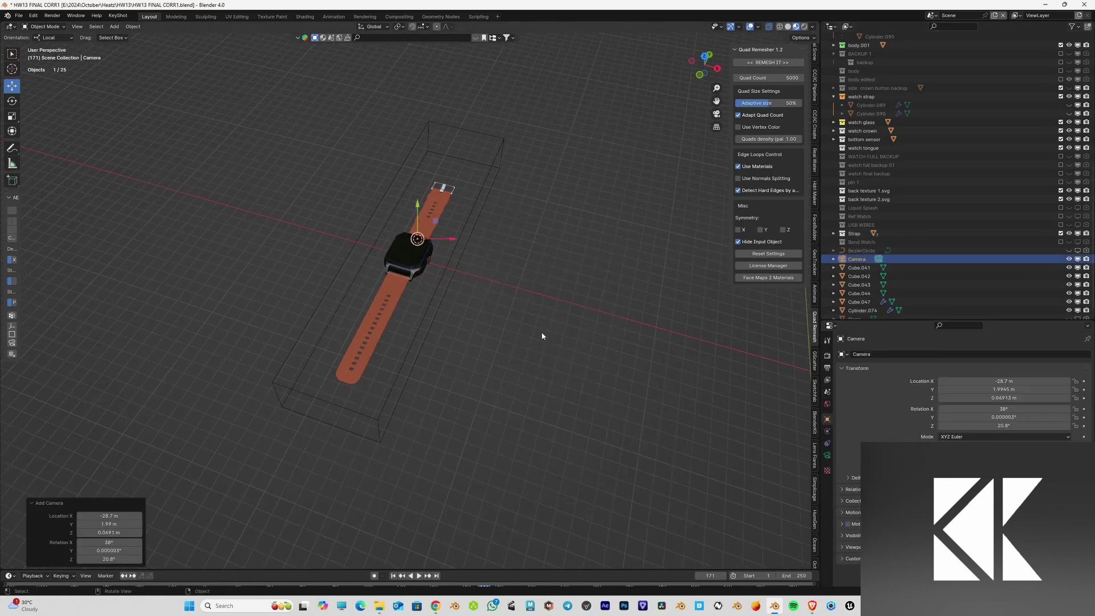
Step: Set the new camera's rotation to 90° in X and 0° in Y and Z
scroll(815, 143, up, 5)
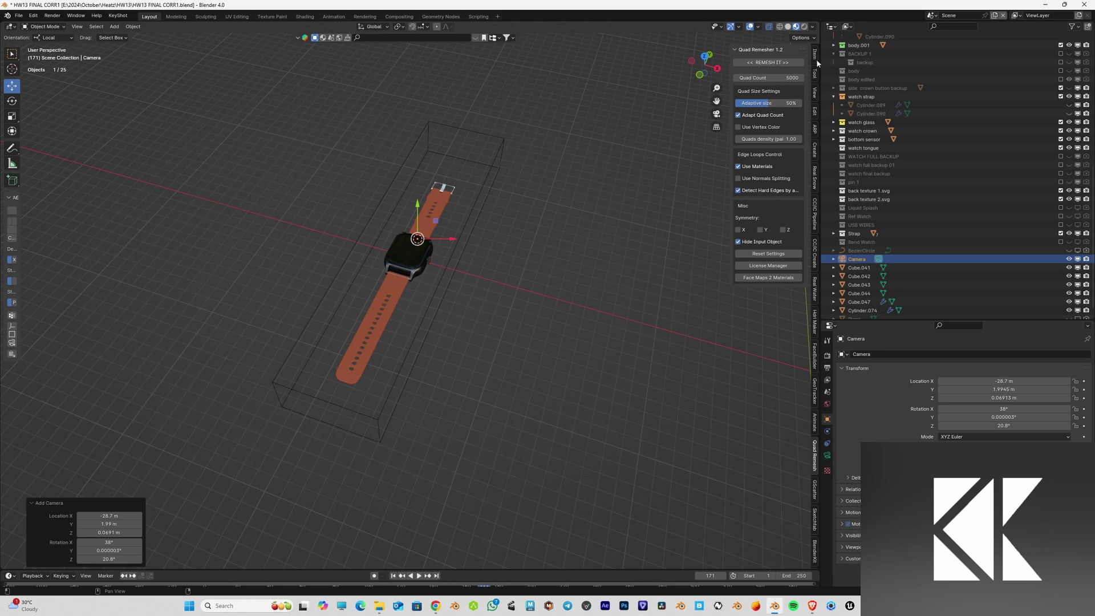
click(814, 56)
drag(770, 104, 770, 122)
text(0)
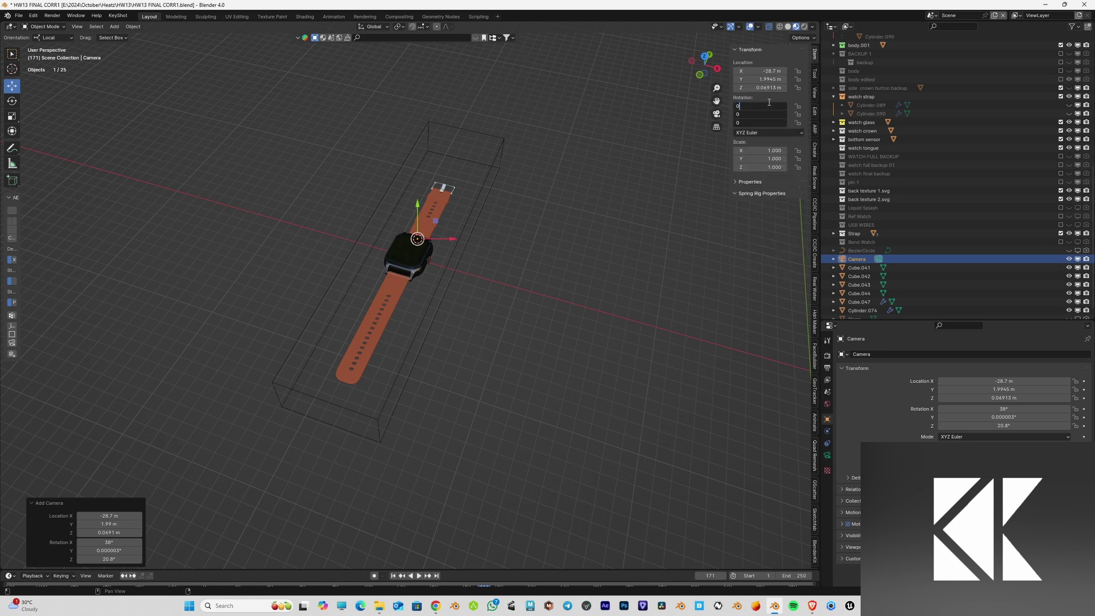
key(Return)
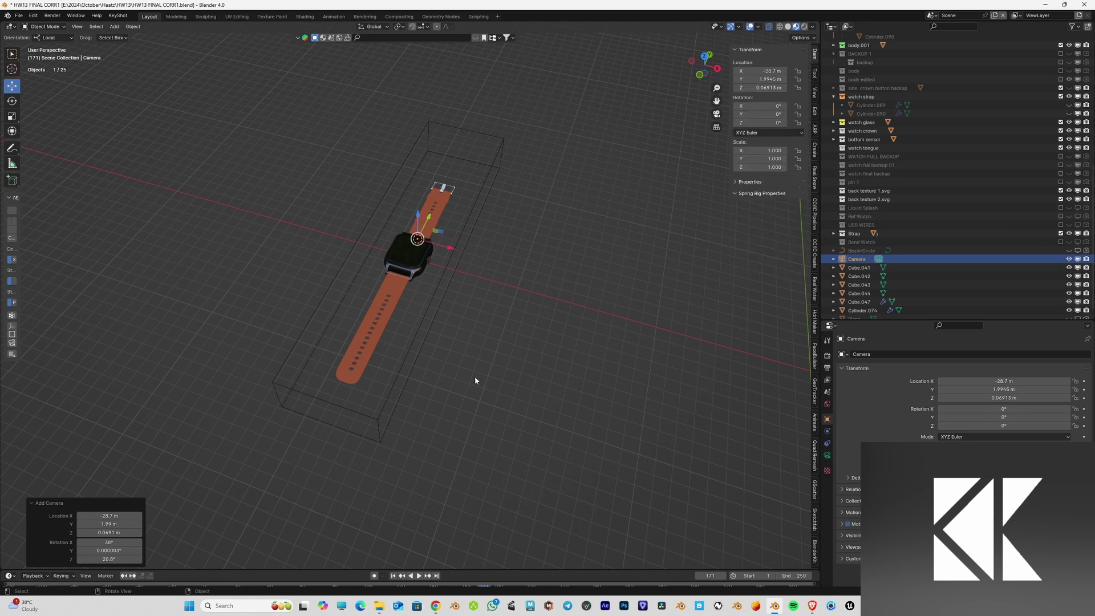
key(ctrl+space)
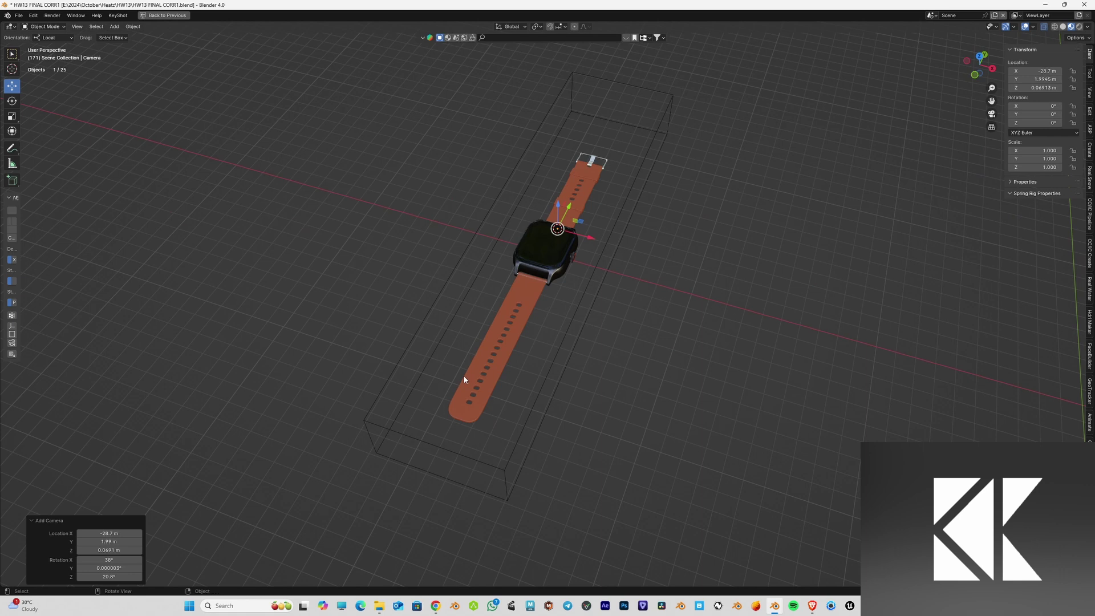
key(ctrl+space)
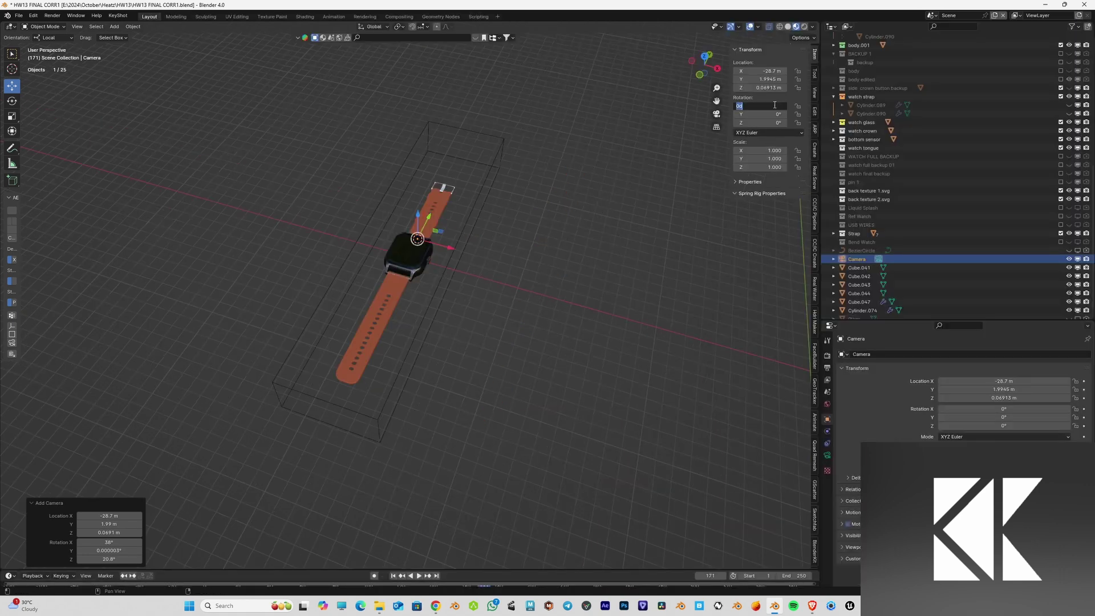
key(Return)
Step: Show the world settings and search the BlenderKit HDRs for "studio", previewing the Photo studio HDR
click(827, 404)
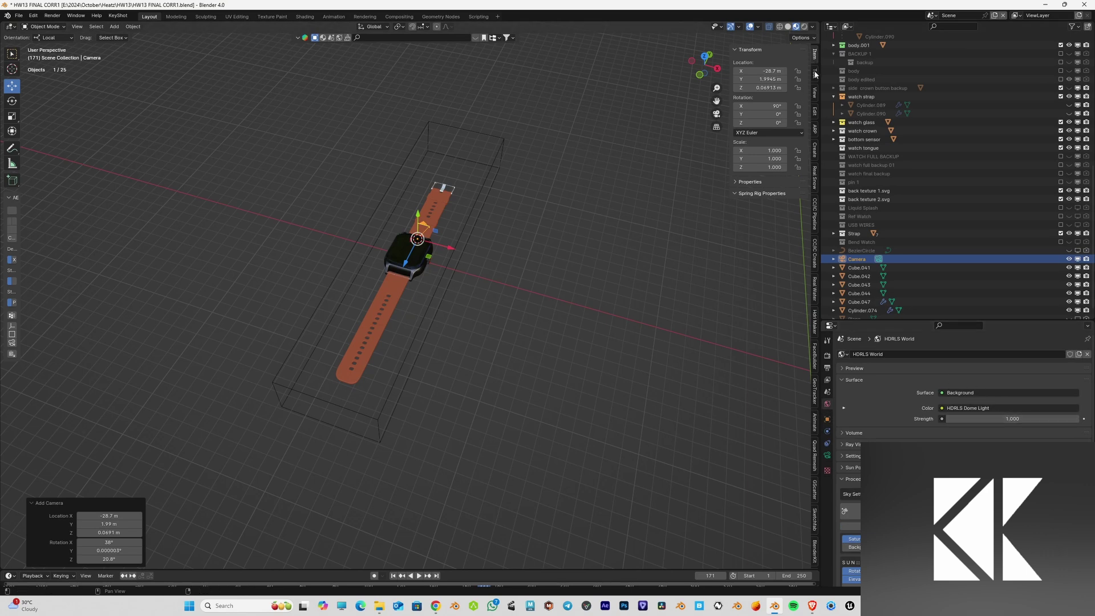
click(815, 93)
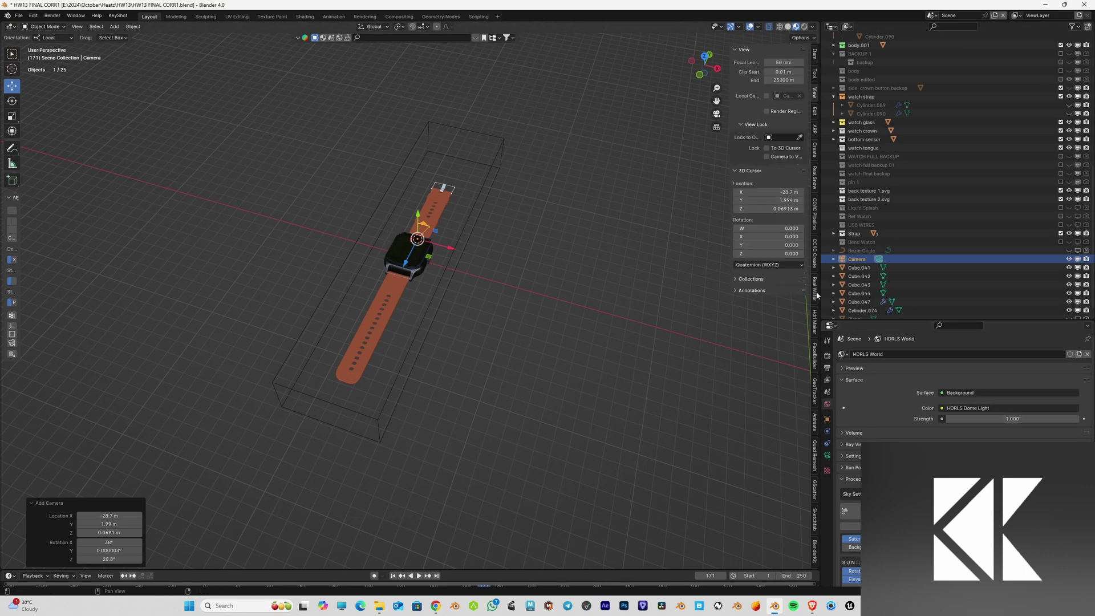
scroll(813, 313, down, 3)
click(816, 335)
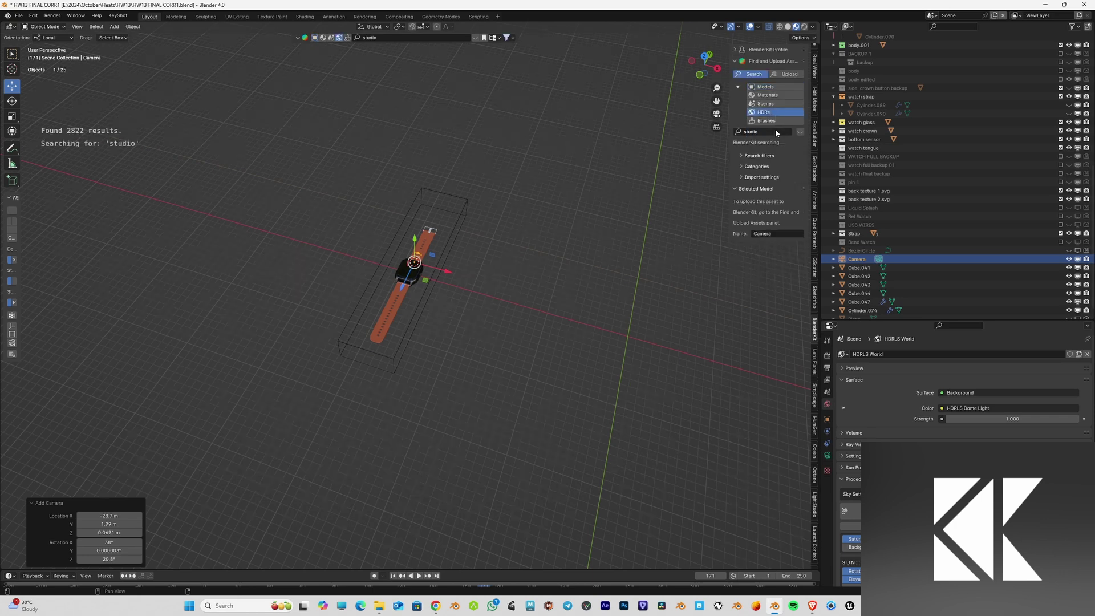
mouse_move(311, 93)
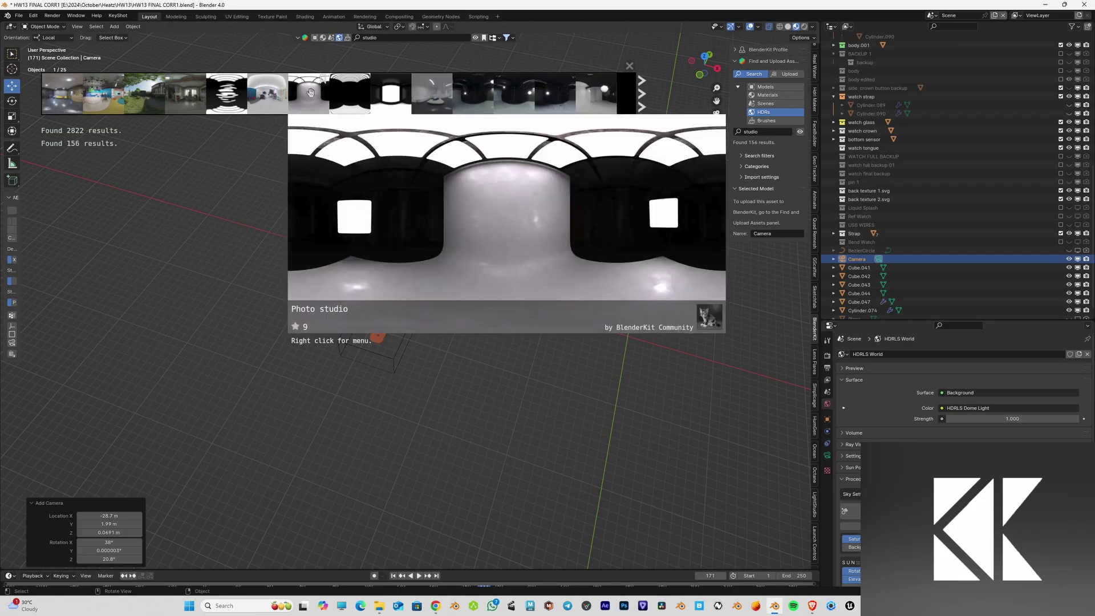